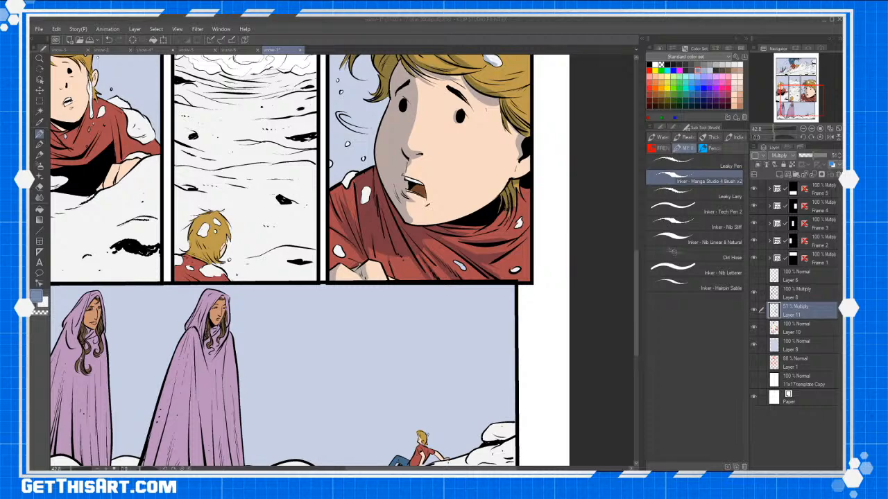
Outline a shadow shape on the boy's face in the first middle-row panel and fill it on the Multiply layer.
scroll(632, 248, up, 3)
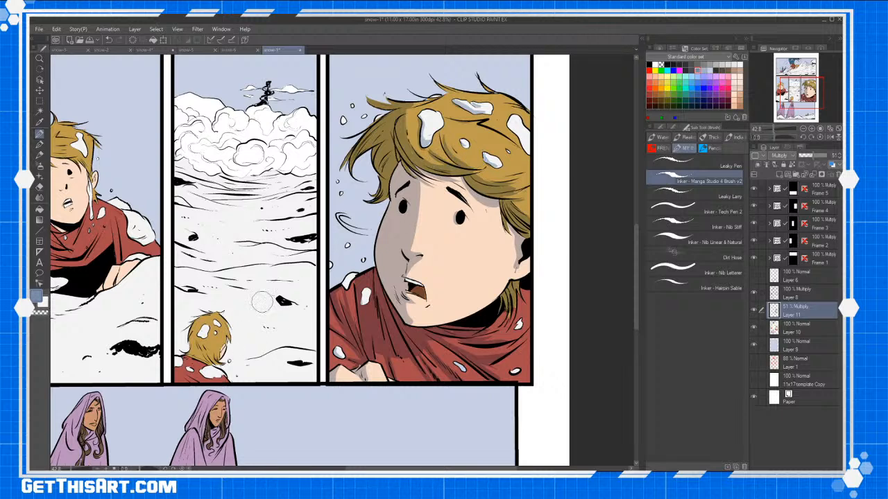
click(696, 164)
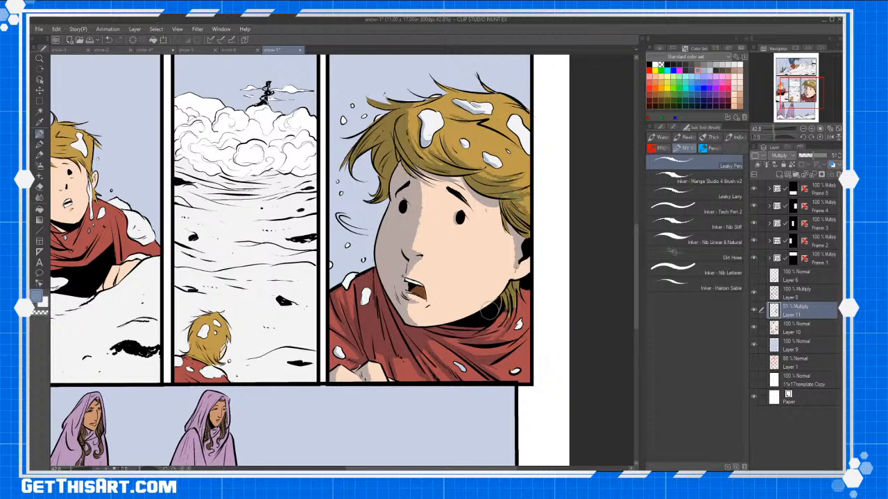
mouse_move(328, 302)
mouse_down()
mouse_move(343, 335)
mouse_move(390, 371)
mouse_move(488, 300)
mouse_move(524, 341)
mouse_up()
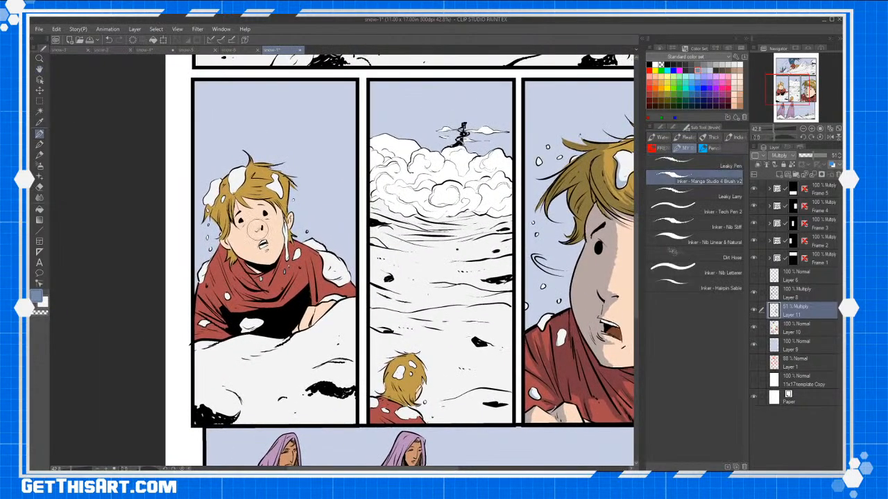
mouse_move(259, 231)
mouse_down()
mouse_move(248, 213)
mouse_move(267, 265)
mouse_up()
key(g)
click(240, 224)
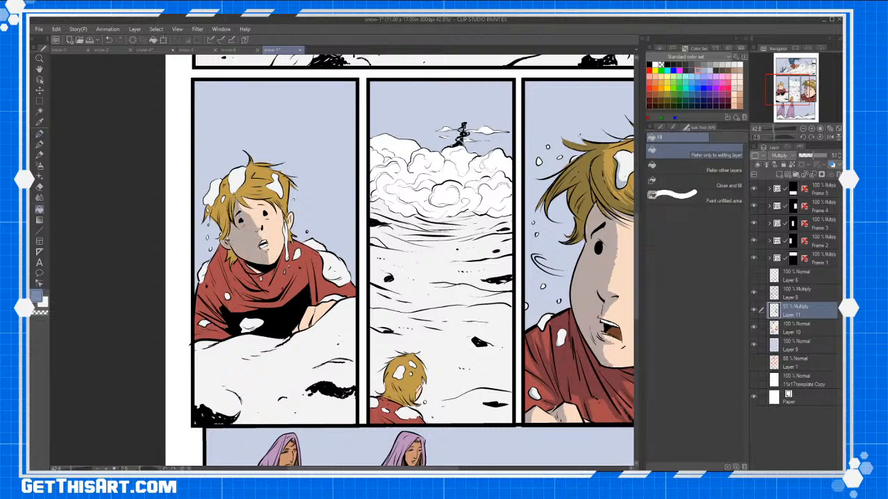
Paint shadows on the same boy's face, hairline and hand with the Inker - Manga Studio 4 Brush v2.
key(p)
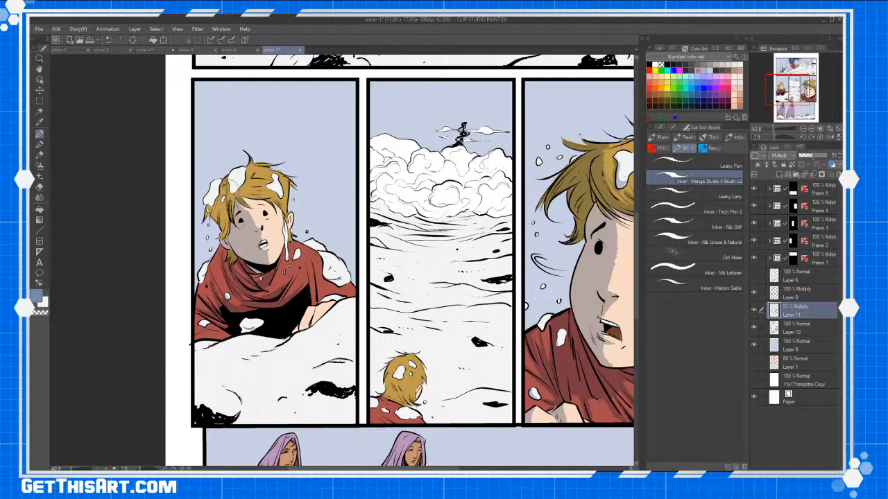
key(g)
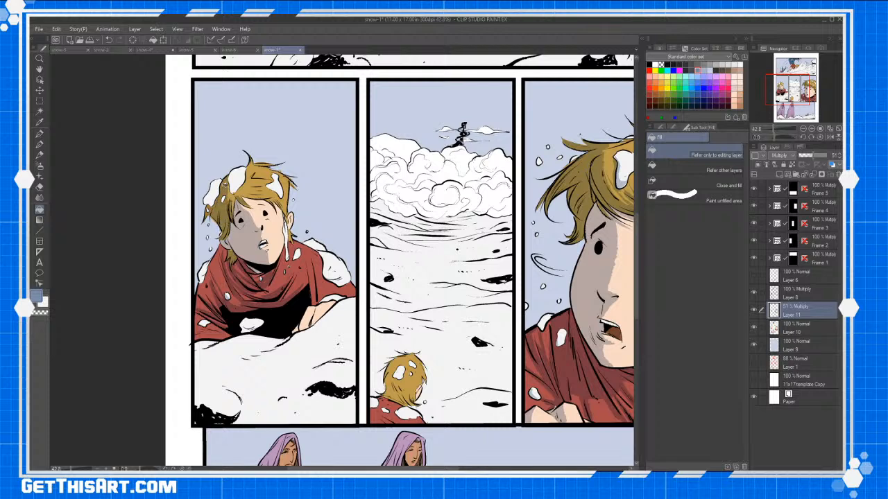
key(p)
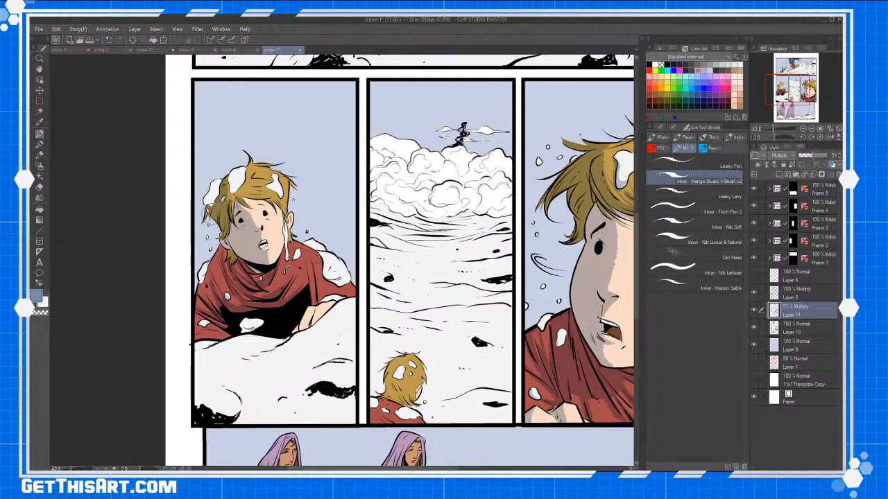
drag(228, 236, 229, 243)
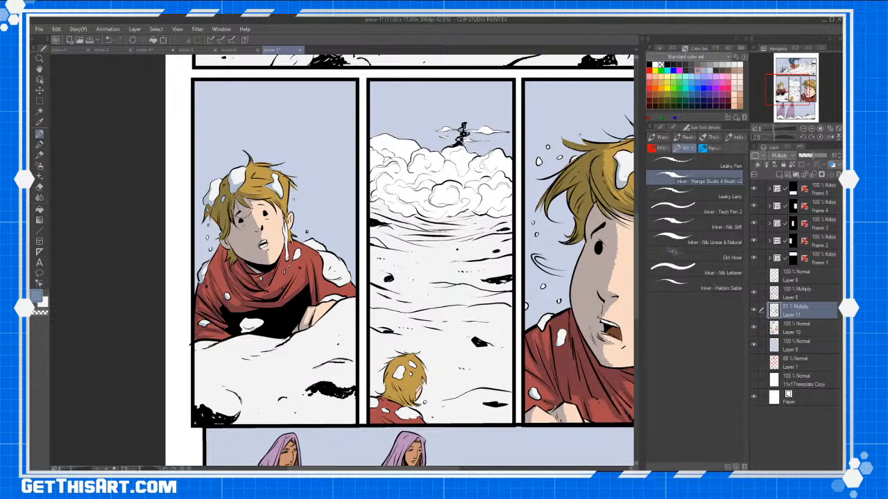
drag(259, 202, 252, 207)
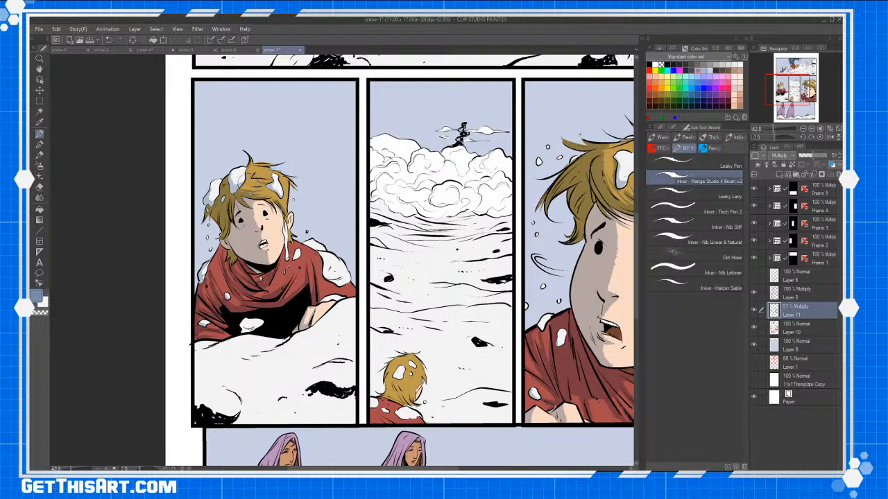
Shade the snowbank in front of the boy and the snow clump on his chest with the Leaky Pen.
click(696, 167)
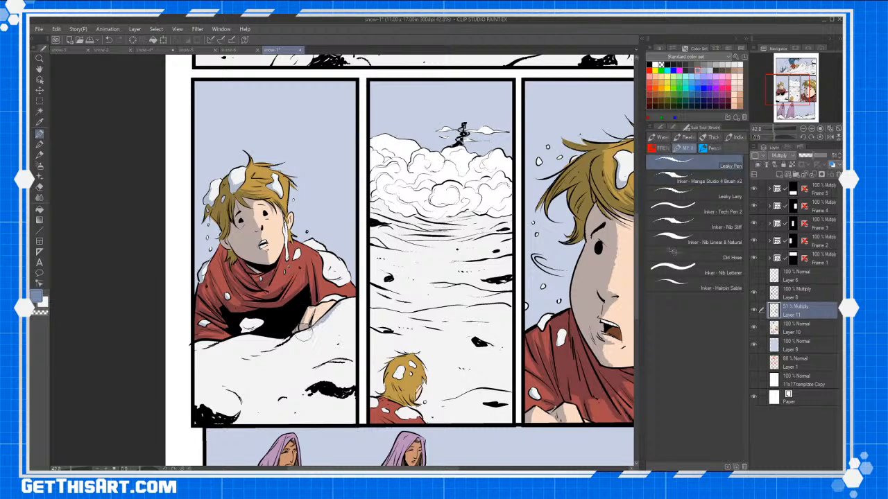
mouse_move(304, 329)
mouse_down()
mouse_move(251, 361)
mouse_move(330, 352)
mouse_move(298, 359)
mouse_move(315, 365)
mouse_move(305, 346)
mouse_up()
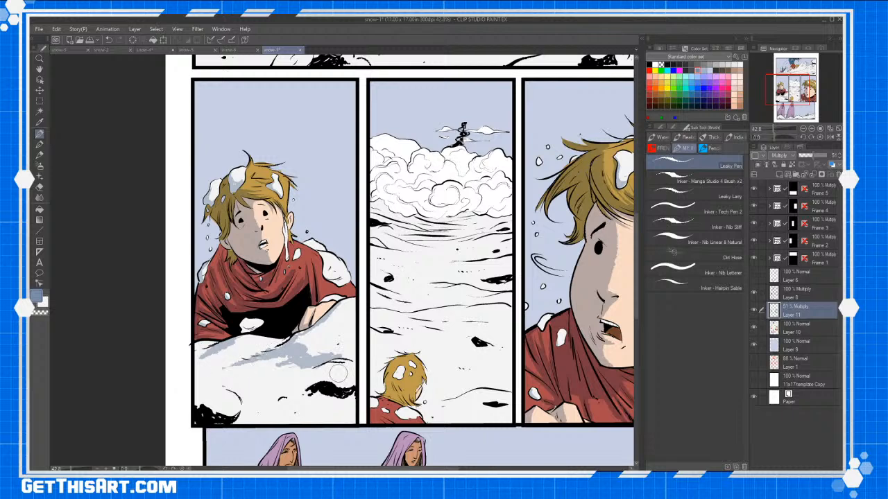
mouse_move(321, 385)
mouse_down()
mouse_move(308, 383)
mouse_move(344, 385)
mouse_move(267, 396)
mouse_move(325, 392)
mouse_move(304, 363)
mouse_up()
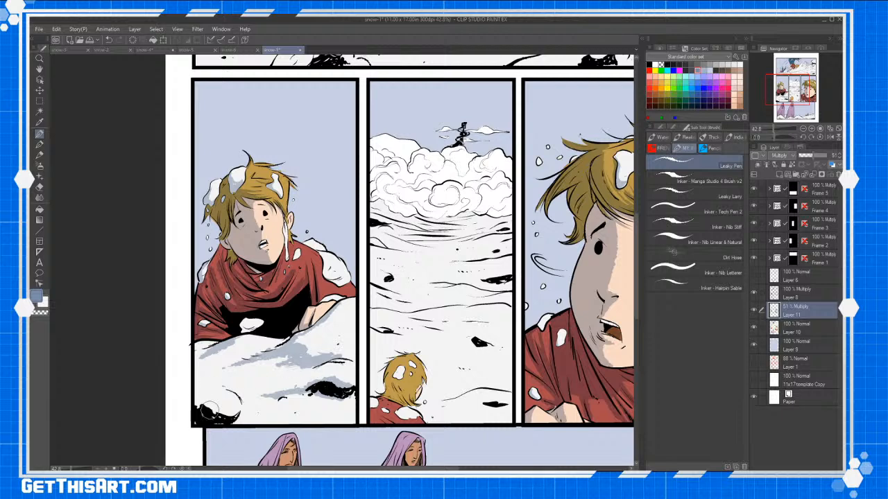
mouse_move(209, 408)
mouse_down()
mouse_move(199, 404)
mouse_move(224, 390)
mouse_move(208, 386)
mouse_move(230, 390)
mouse_move(197, 379)
mouse_move(212, 362)
mouse_up()
drag(274, 385, 280, 387)
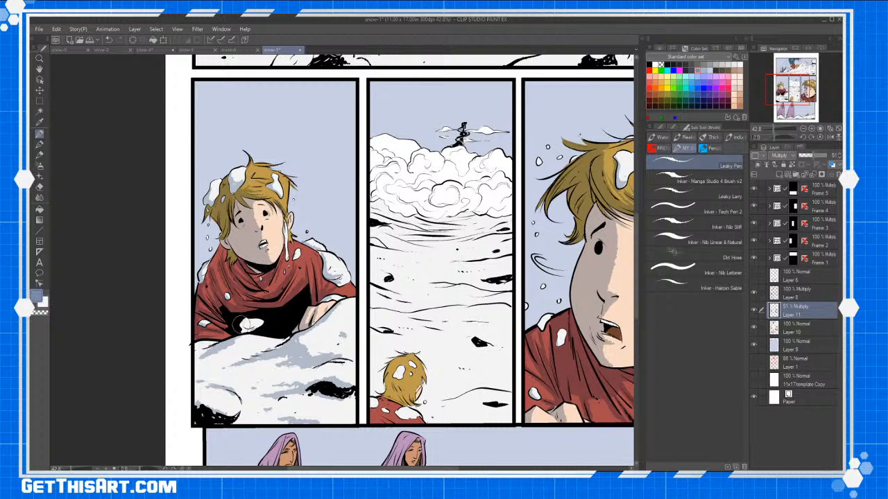
drag(241, 325, 255, 324)
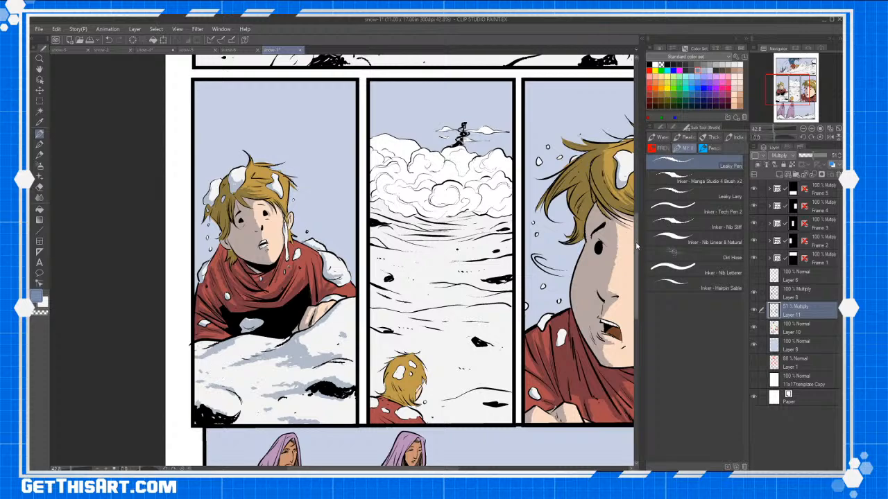
Shade the hair, snow clumps and red cloak of the boy seen from behind, using the Leaky Pen and Inker - Manga Studio 4 Brush v2.
mouse_move(636, 247)
mouse_down()
mouse_move(636, 221)
mouse_move(636, 250)
mouse_up()
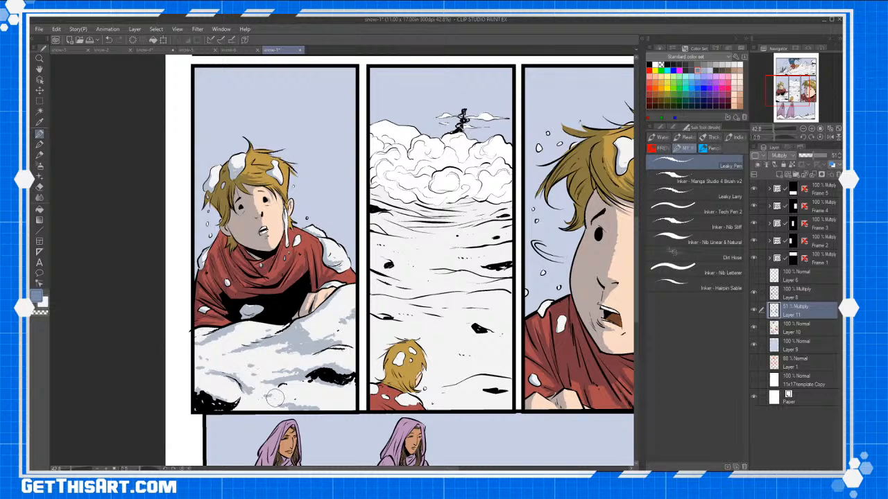
mouse_move(399, 358)
mouse_down()
mouse_move(402, 373)
mouse_move(411, 360)
mouse_up()
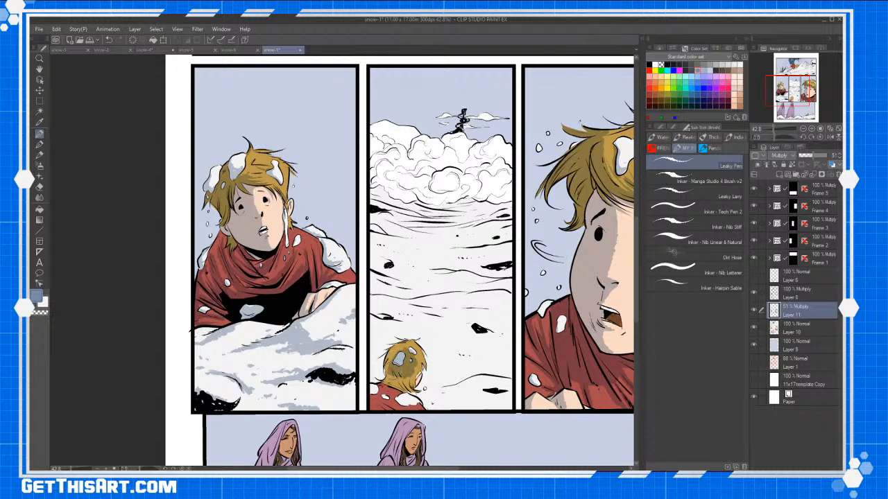
key(period)
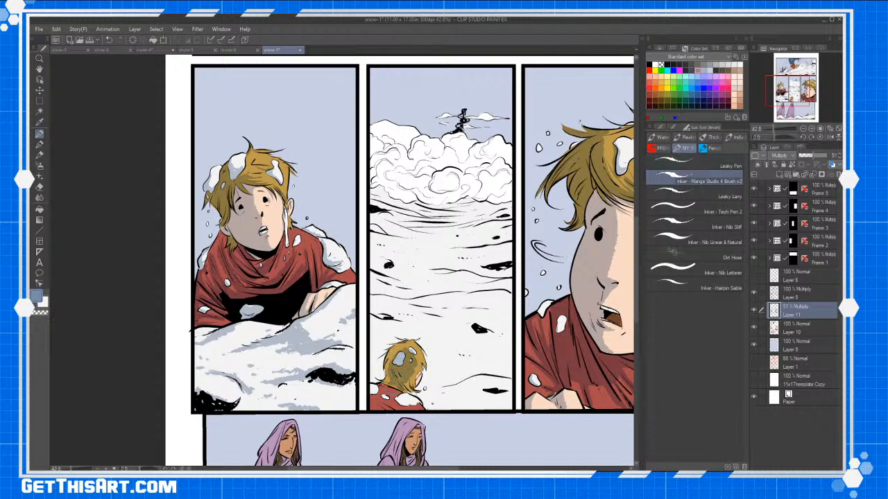
mouse_move(396, 386)
mouse_down()
mouse_move(379, 405)
mouse_move(415, 403)
mouse_up()
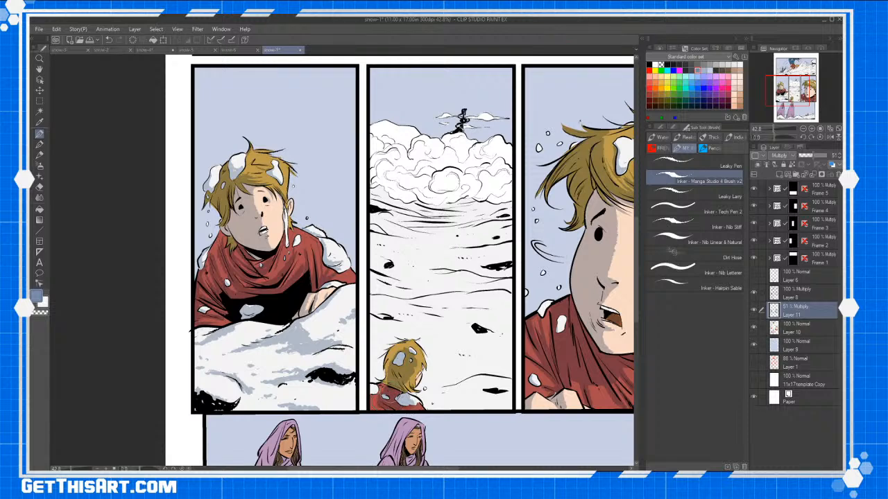
mouse_move(418, 369)
mouse_down()
mouse_move(403, 409)
mouse_move(374, 395)
mouse_move(371, 411)
mouse_up()
Paint Leaky Pen shadows along the snow ridges around and beyond the boy in the central panel.
click(683, 164)
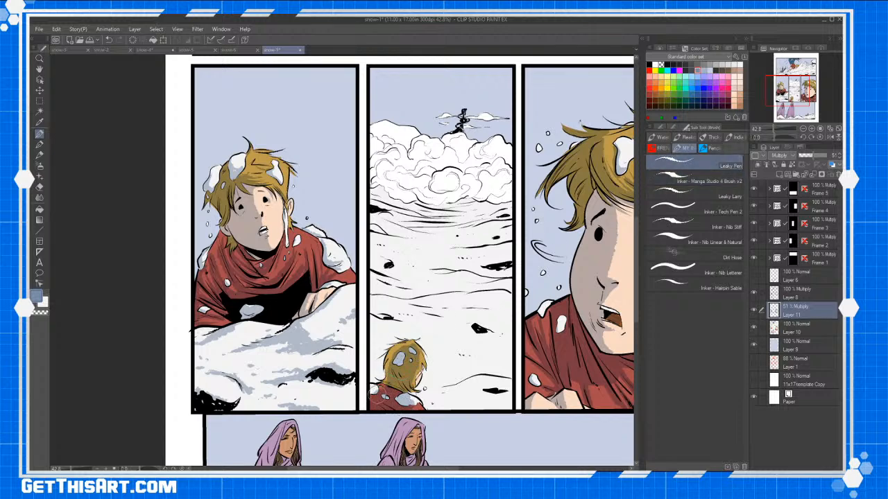
mouse_move(432, 305)
mouse_down()
mouse_move(505, 305)
mouse_move(384, 315)
mouse_up()
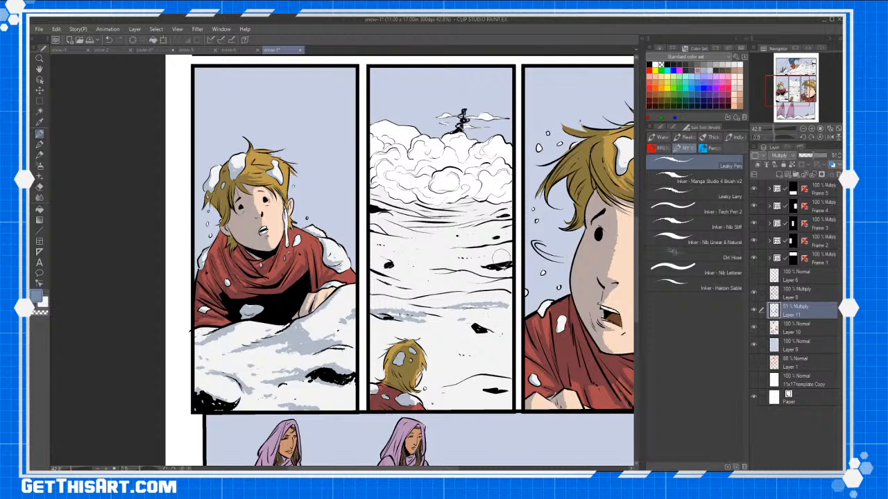
mouse_move(480, 265)
mouse_down()
mouse_move(489, 269)
mouse_move(432, 272)
mouse_up()
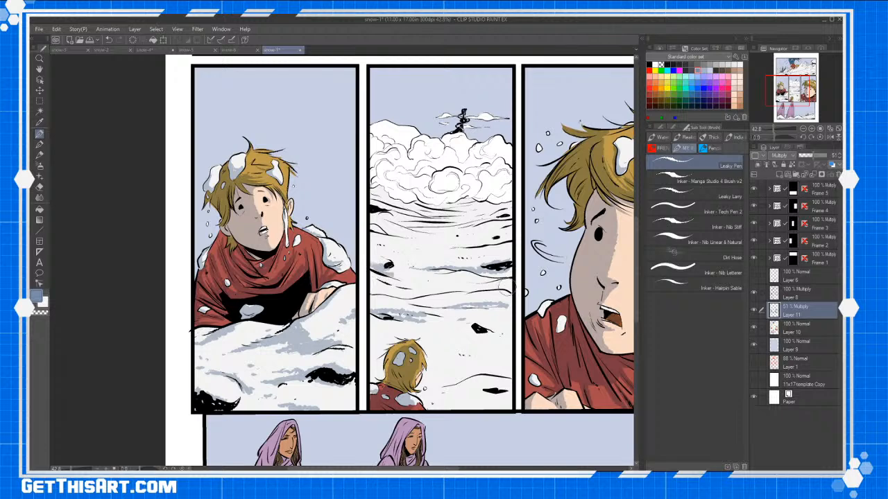
drag(507, 287, 406, 291)
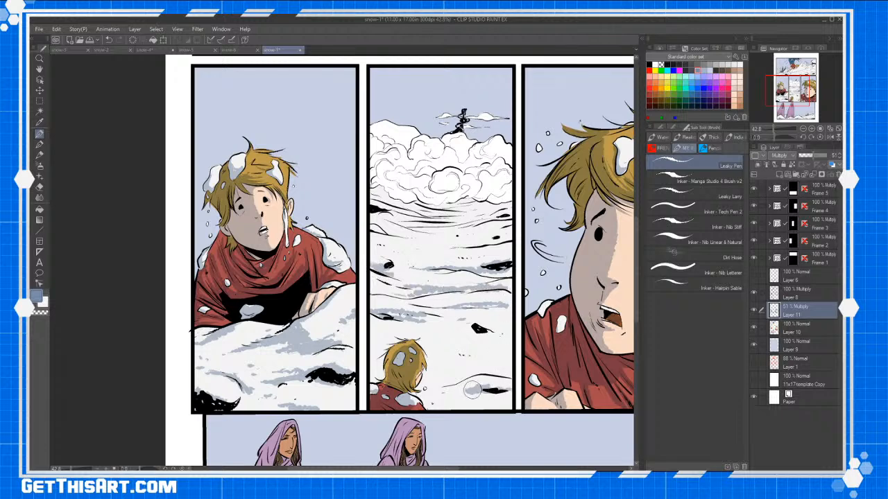
mouse_move(467, 358)
mouse_down()
mouse_move(443, 353)
mouse_move(505, 350)
mouse_up()
Shade the distant snow beneath the cloud bank in the central panel, undoing one stray stroke at the cloud's edge.
mouse_move(477, 215)
mouse_down()
mouse_move(456, 205)
mouse_move(464, 199)
mouse_move(442, 212)
mouse_move(446, 204)
mouse_move(414, 204)
mouse_up()
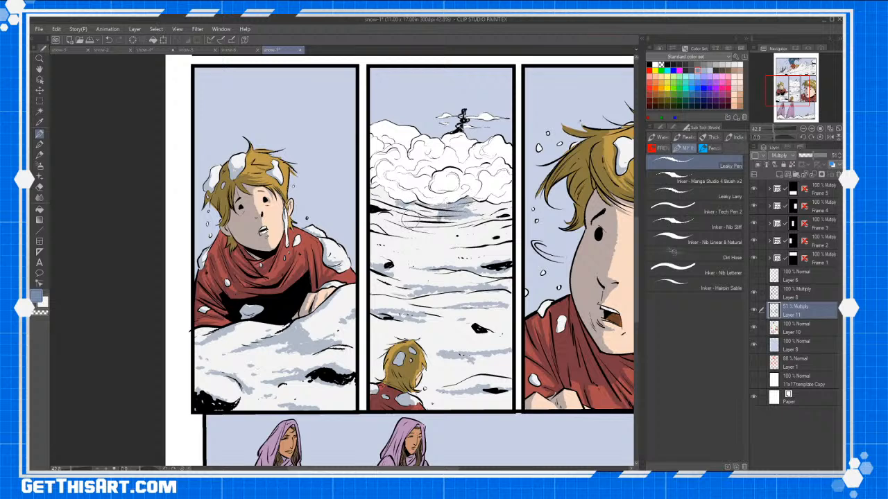
drag(458, 210, 372, 206)
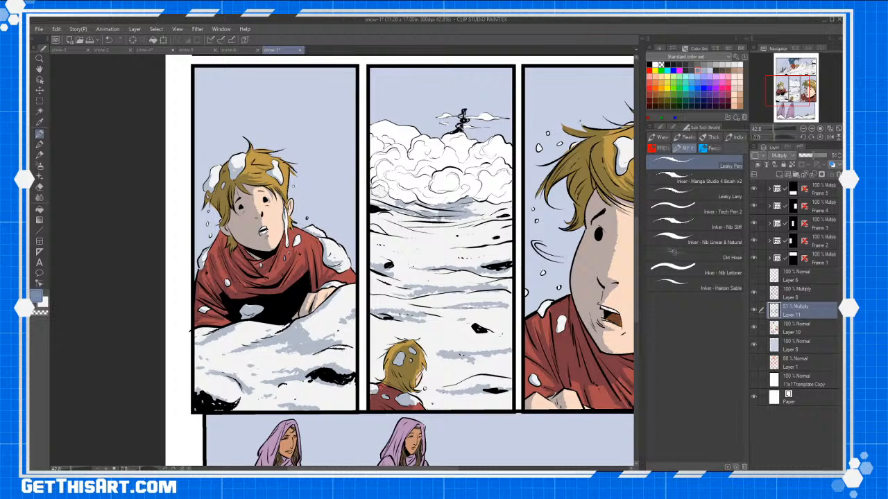
drag(374, 194, 375, 186)
key(ctrl+z)
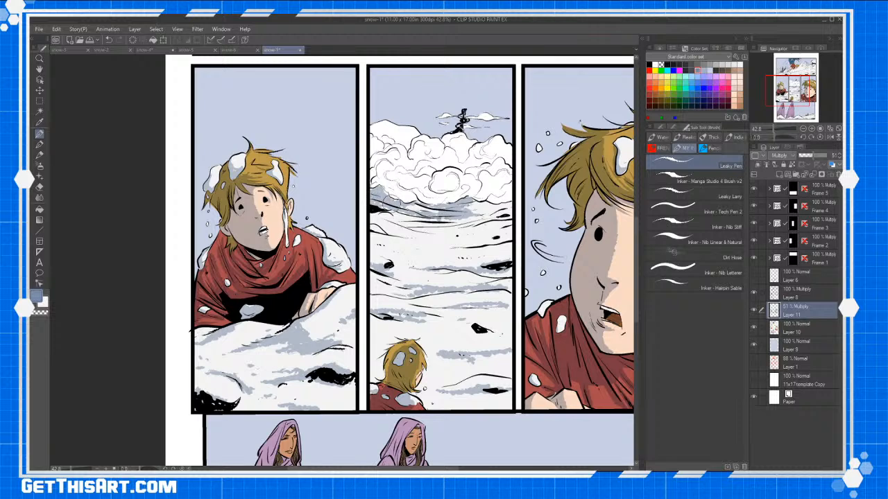
mouse_move(388, 215)
mouse_down()
mouse_move(436, 232)
mouse_move(476, 225)
mouse_move(462, 213)
mouse_move(487, 209)
mouse_move(465, 205)
mouse_move(511, 208)
mouse_move(464, 227)
mouse_move(437, 218)
mouse_move(398, 222)
mouse_move(413, 212)
mouse_move(372, 225)
mouse_move(464, 242)
mouse_move(454, 237)
mouse_move(506, 233)
mouse_move(373, 244)
mouse_move(469, 232)
mouse_up()
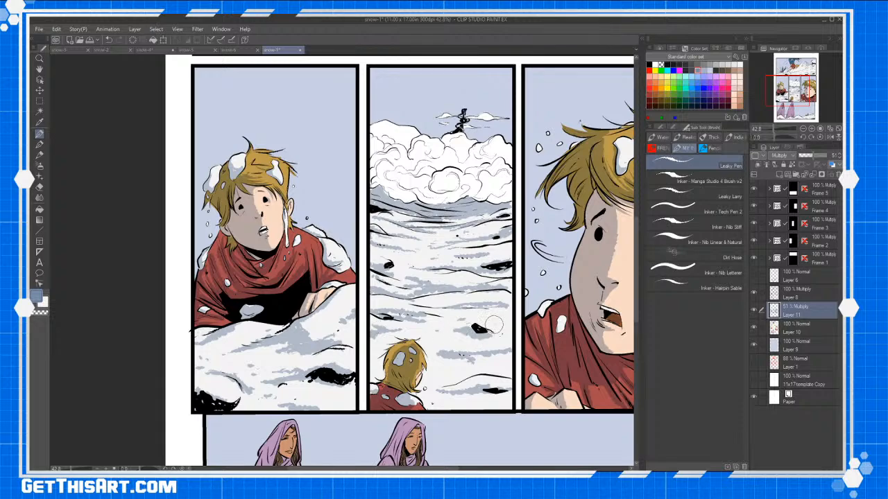
Add Leaky Pen shadows to the hair around the snow clumps on the boy in the close-up panel.
key(space)
drag(573, 242, 469, 301)
drag(430, 383, 520, 371)
mouse_move(598, 362)
mouse_down()
mouse_move(489, 378)
mouse_move(397, 324)
mouse_move(414, 375)
mouse_up()
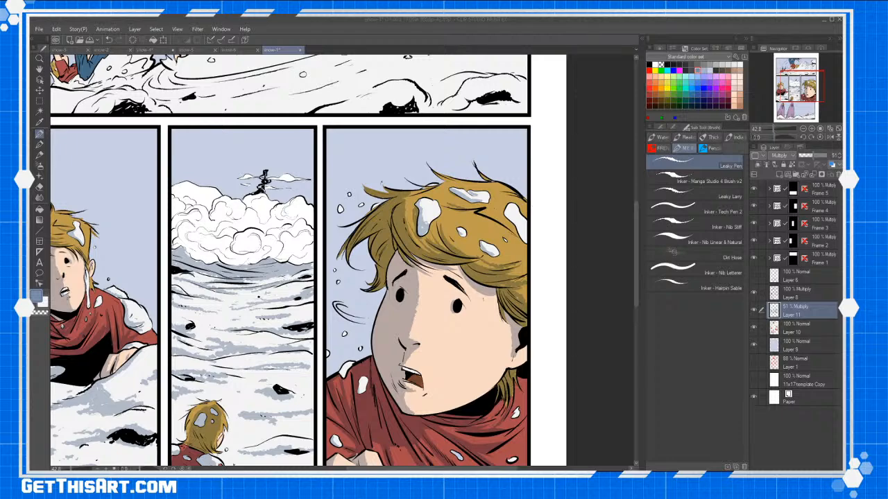
scroll(585, 214, down, 1)
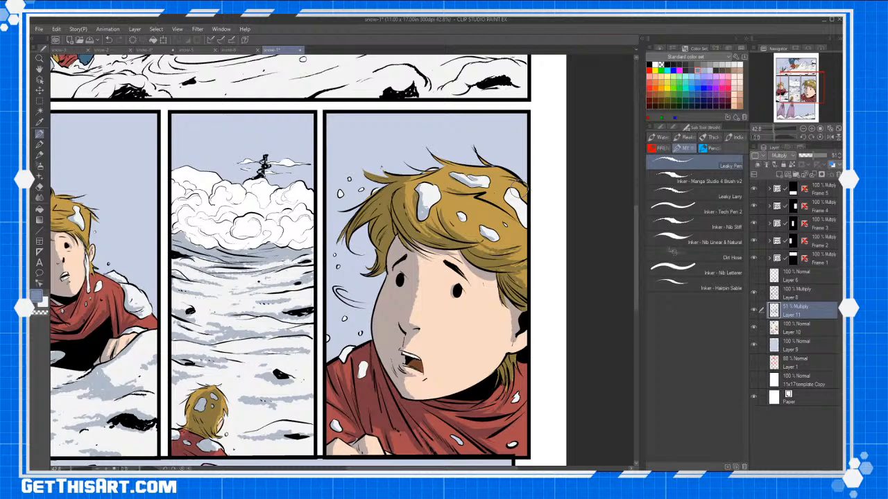
scroll(636, 216, up, 1)
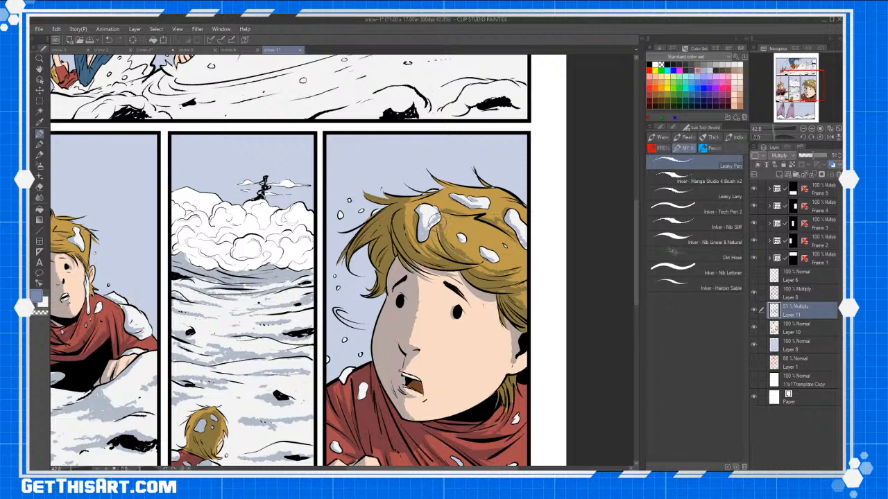
drag(485, 266, 499, 269)
drag(412, 237, 407, 206)
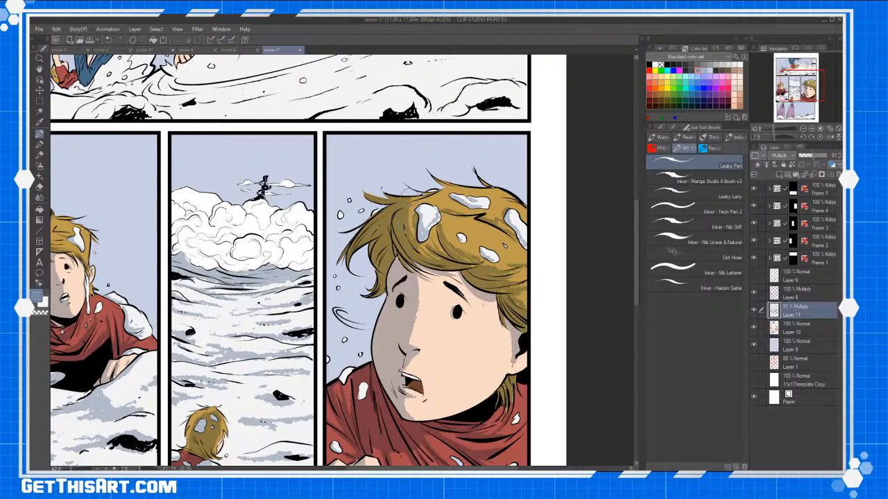
Extend the hair shadow beneath the large snow clump in the close-up panel, working at a closer zoom.
drag(637, 209, 636, 175)
key(space)
scroll(554, 209, down, 3)
drag(556, 211, 509, 133)
key(ctrl+space)
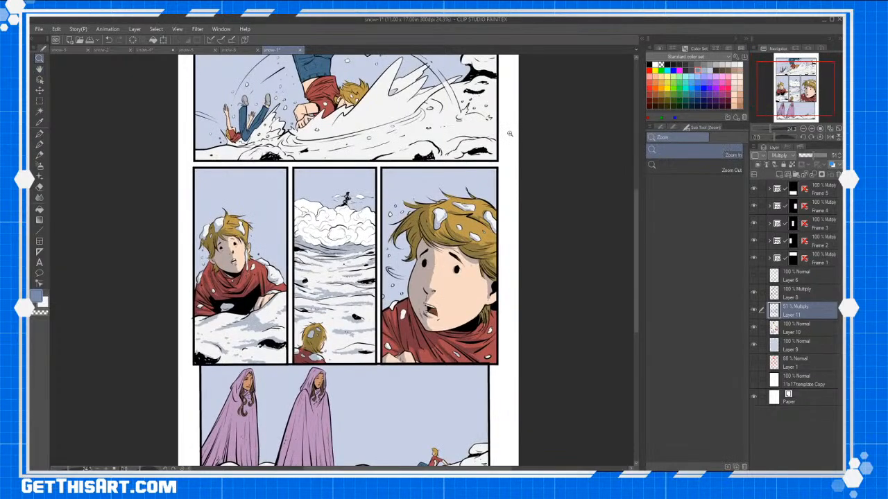
mouse_move(636, 204)
mouse_down()
mouse_move(630, 188)
mouse_move(636, 206)
mouse_up()
click(516, 193)
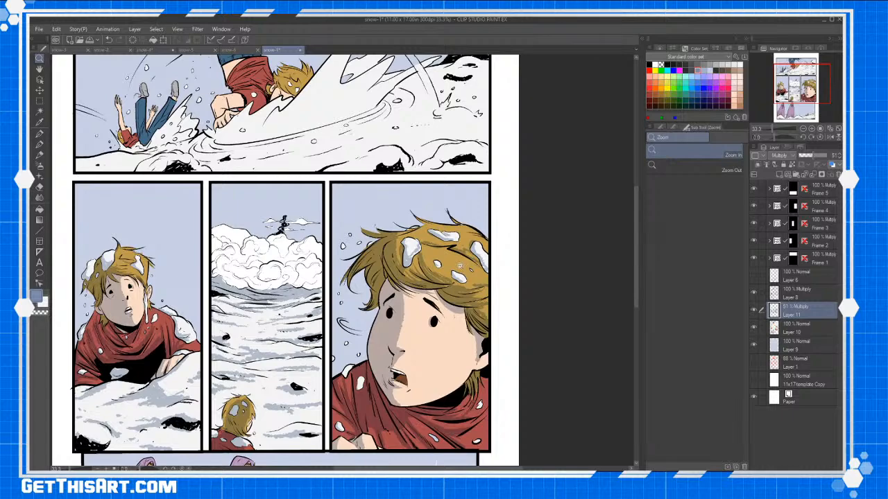
mouse_move(464, 264)
mouse_down()
mouse_move(449, 267)
mouse_move(479, 281)
mouse_move(448, 279)
mouse_move(468, 262)
mouse_up()
key(space)
key(ctrl+space)
key(space)
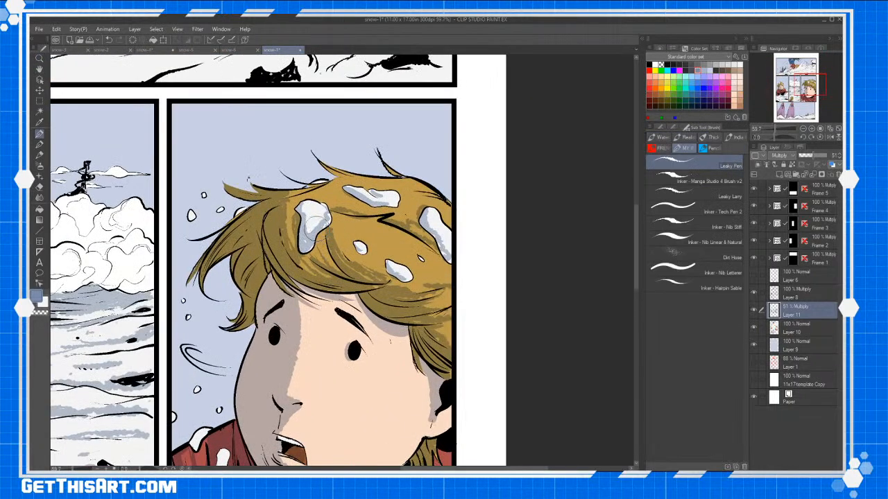
mouse_move(309, 247)
mouse_down()
mouse_move(324, 273)
mouse_move(338, 257)
mouse_up()
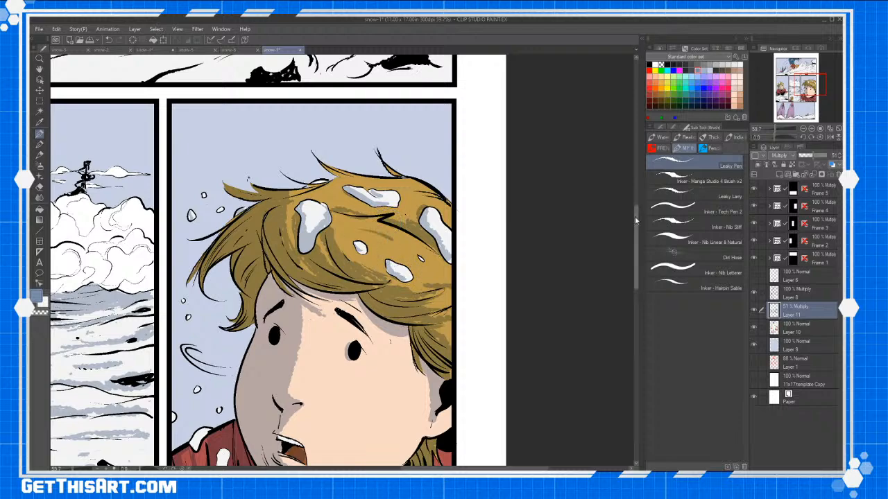
scroll(620, 219, down, 3)
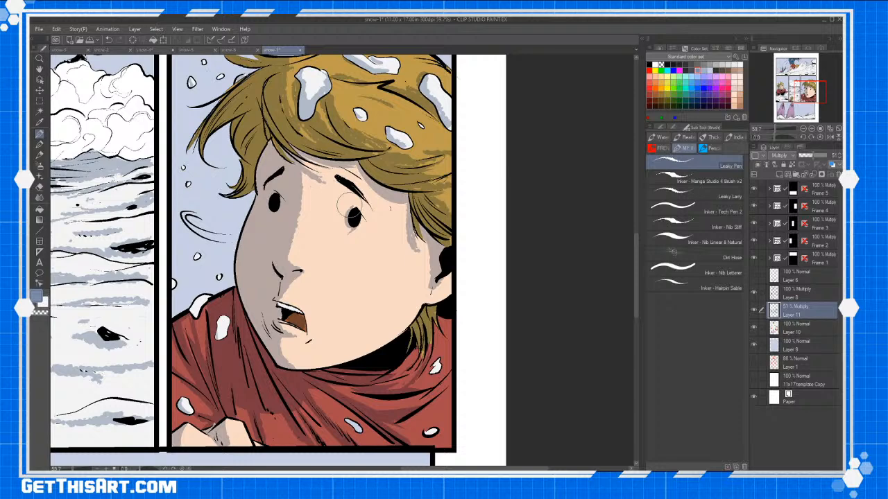
Paint shadows on the tumbling boy's jeans and bare waist in the top panel with the Inker - Manga Studio 4 Brush v2.
scroll(347, 208, down, 3)
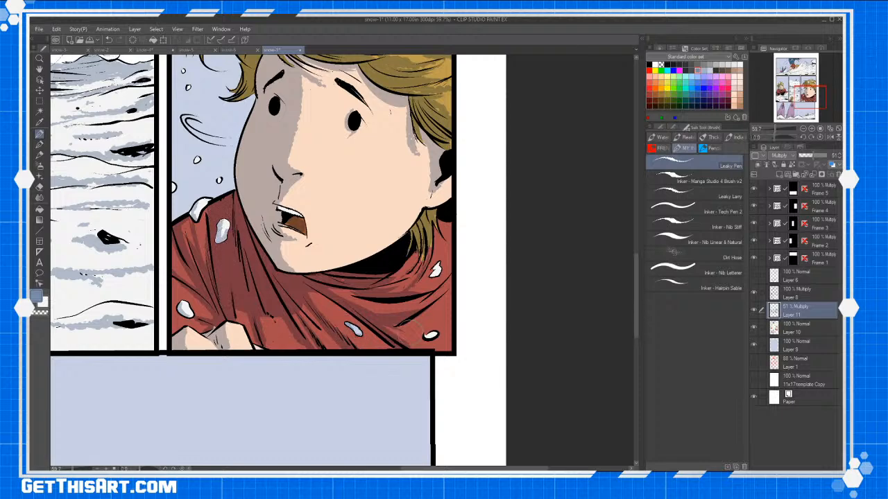
scroll(486, 212, down, 5)
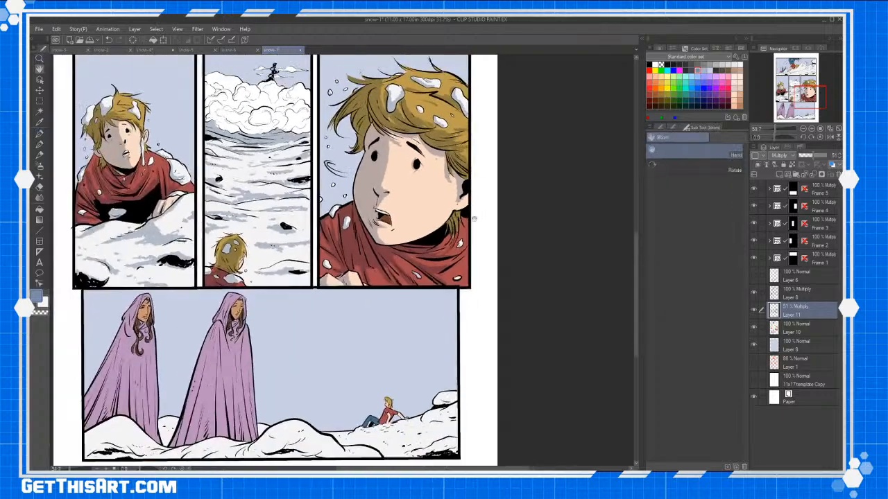
scroll(595, 224, up, 8)
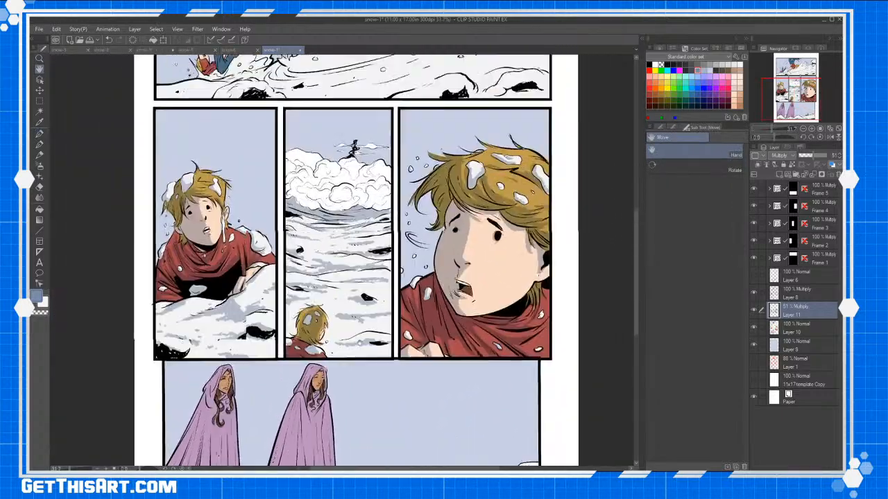
scroll(333, 198, up, 5)
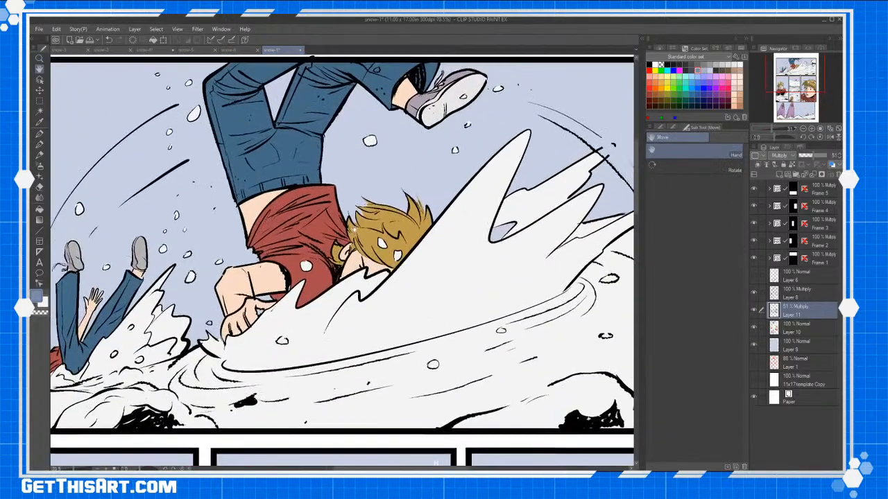
key(p)
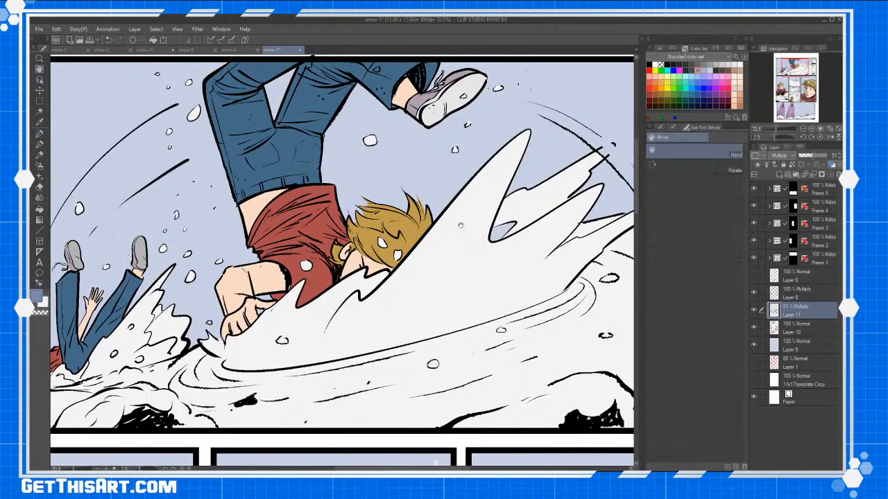
mouse_move(303, 89)
mouse_down()
mouse_move(318, 126)
mouse_move(319, 106)
mouse_move(305, 155)
mouse_move(327, 113)
mouse_up()
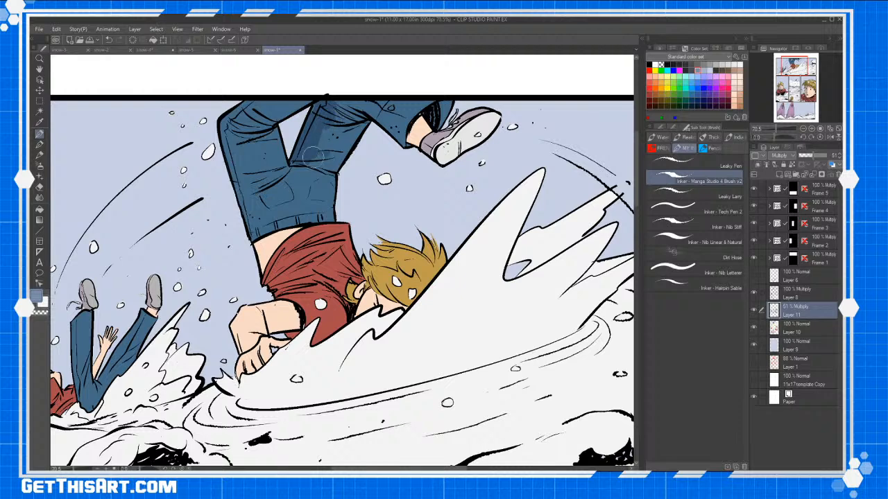
mouse_move(260, 197)
mouse_down()
mouse_move(226, 124)
mouse_move(254, 221)
mouse_move(246, 192)
mouse_up()
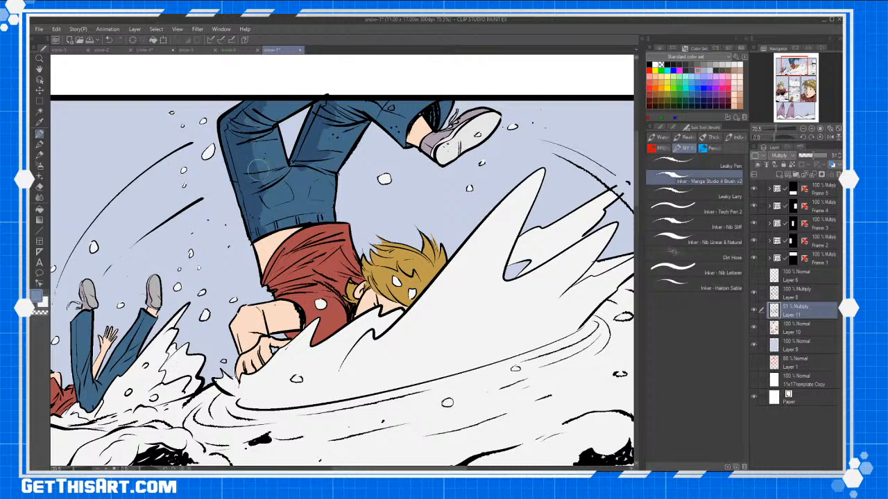
mouse_move(260, 242)
mouse_down()
mouse_move(262, 261)
mouse_move(265, 238)
mouse_move(269, 267)
mouse_move(275, 254)
mouse_move(269, 273)
mouse_move(312, 248)
mouse_up()
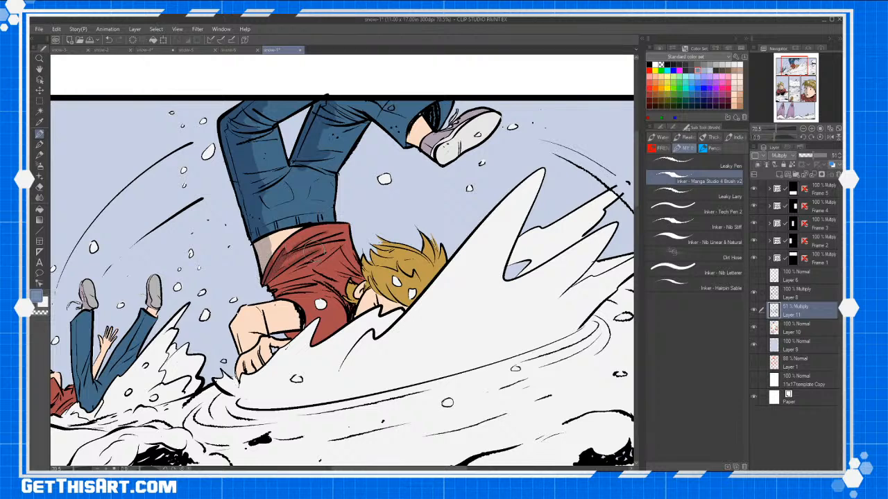
Shade the tumbling boy's shirt, arm, face, raised lower leg and shoe in the top panel.
mouse_move(280, 281)
mouse_down()
mouse_move(283, 300)
mouse_move(248, 339)
mouse_move(237, 312)
mouse_move(229, 333)
mouse_move(239, 352)
mouse_move(238, 329)
mouse_move(244, 343)
mouse_up()
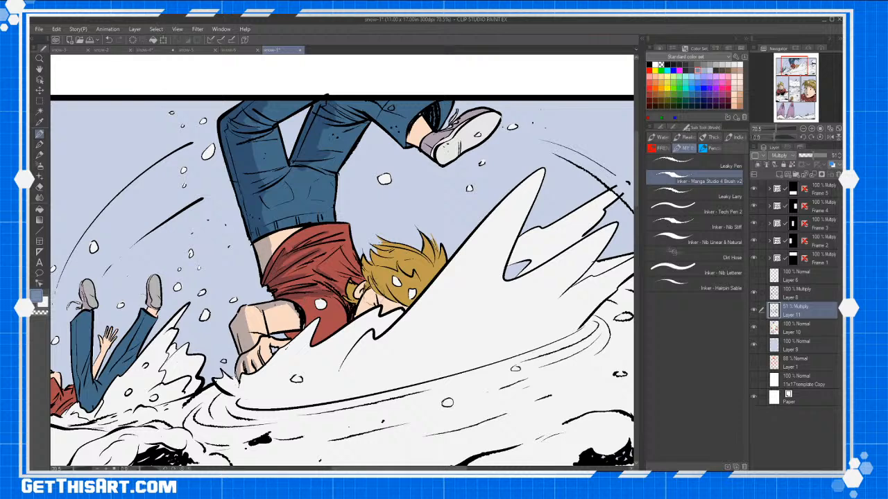
mouse_move(363, 311)
mouse_down()
mouse_move(371, 292)
mouse_move(377, 303)
mouse_move(358, 314)
mouse_move(356, 287)
mouse_move(332, 291)
mouse_move(337, 314)
mouse_move(294, 336)
mouse_move(299, 312)
mouse_move(315, 343)
mouse_move(355, 306)
mouse_up()
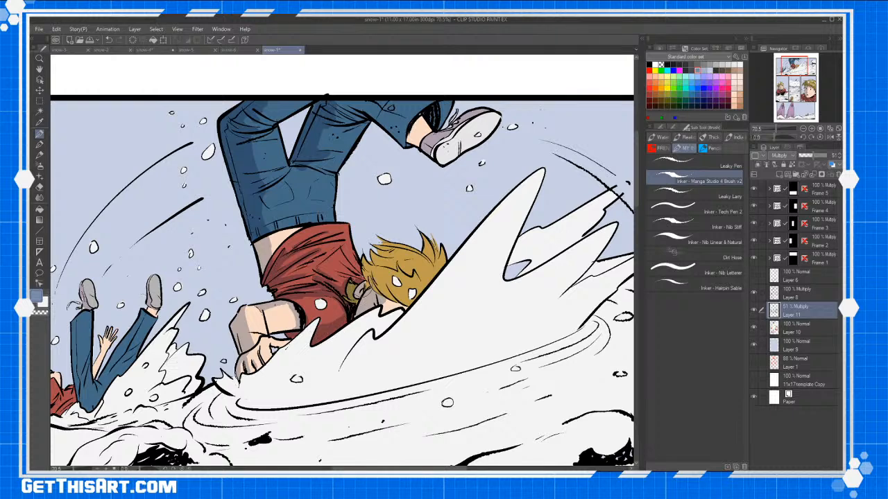
mouse_move(295, 272)
mouse_down()
mouse_move(328, 248)
mouse_move(325, 229)
mouse_move(289, 245)
mouse_move(270, 233)
mouse_up()
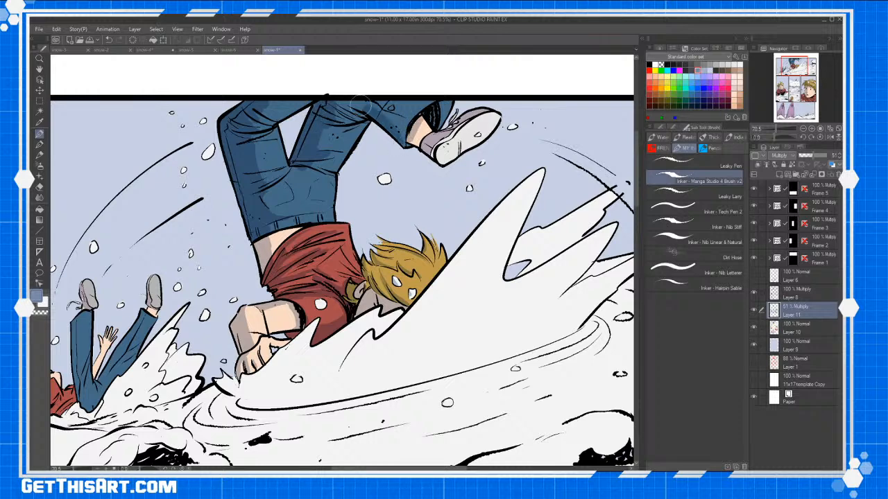
drag(396, 111, 403, 123)
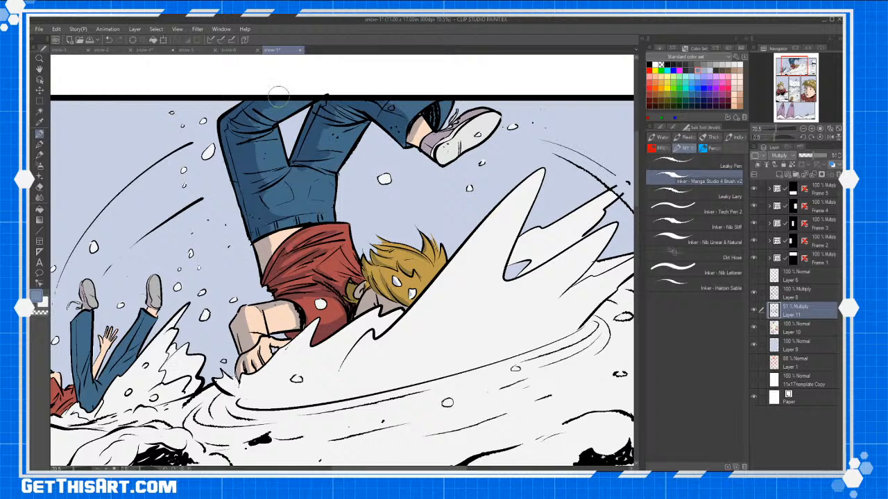
mouse_move(422, 129)
mouse_down()
mouse_move(413, 136)
mouse_move(430, 150)
mouse_move(466, 119)
mouse_move(446, 138)
mouse_move(462, 137)
mouse_move(458, 159)
mouse_move(444, 167)
mouse_move(486, 125)
mouse_up()
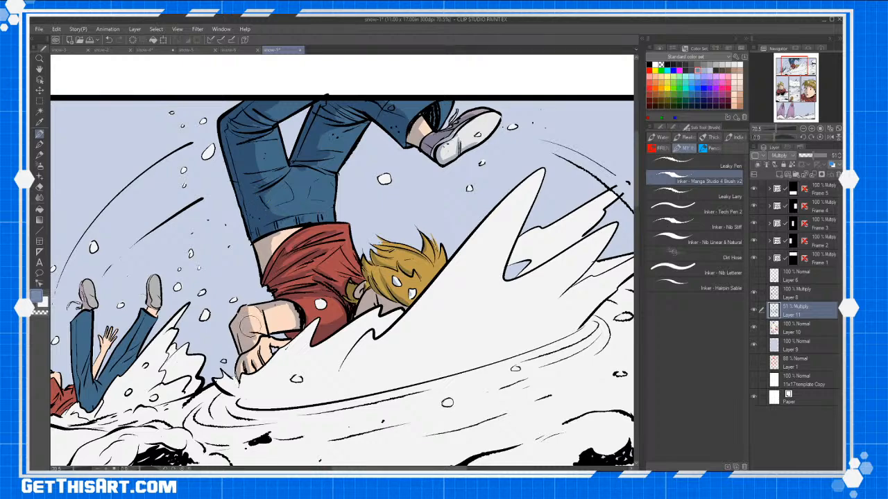
Add shadows to the small background figure in the top panel, undoing one stroke on its raised arm.
drag(347, 340, 486, 258)
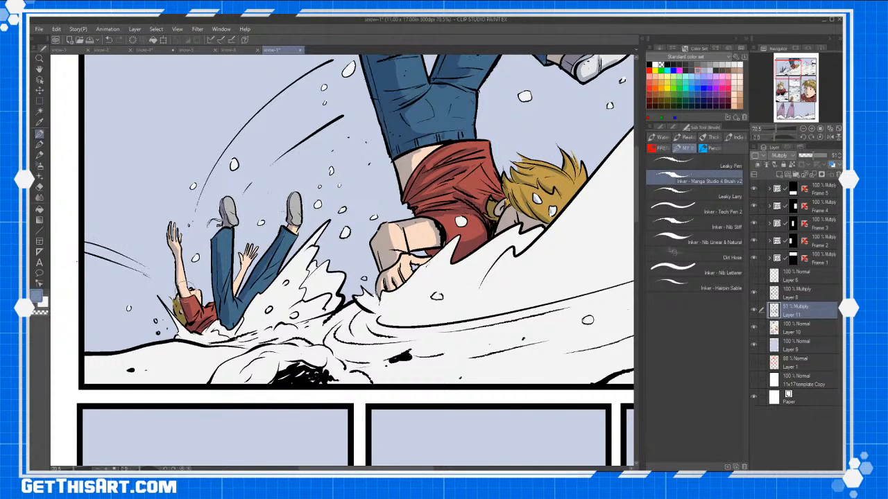
drag(180, 274, 179, 291)
key(ctrl+z)
drag(208, 308, 193, 323)
Paint Leaky Pen shadows along the large snow splash and the swirl around the tumbling boy's hand, starting on the smaller splash.
click(700, 166)
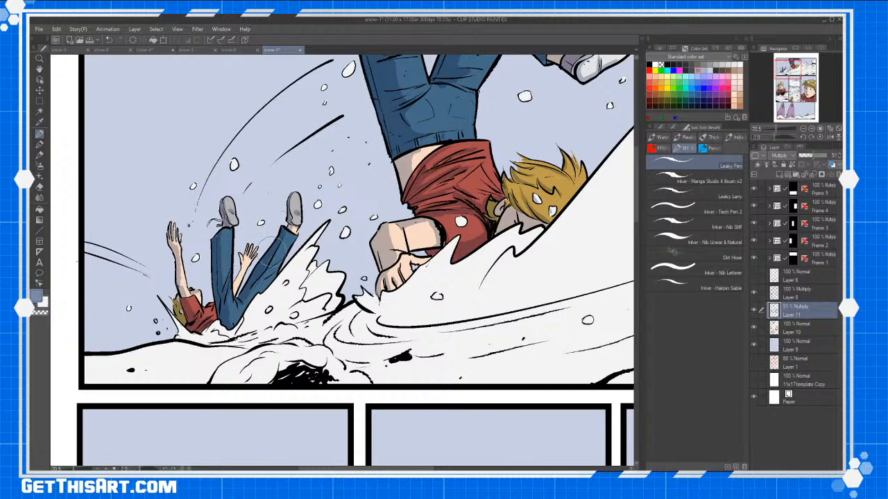
key(ctrl+space)
drag(548, 184, 358, 255)
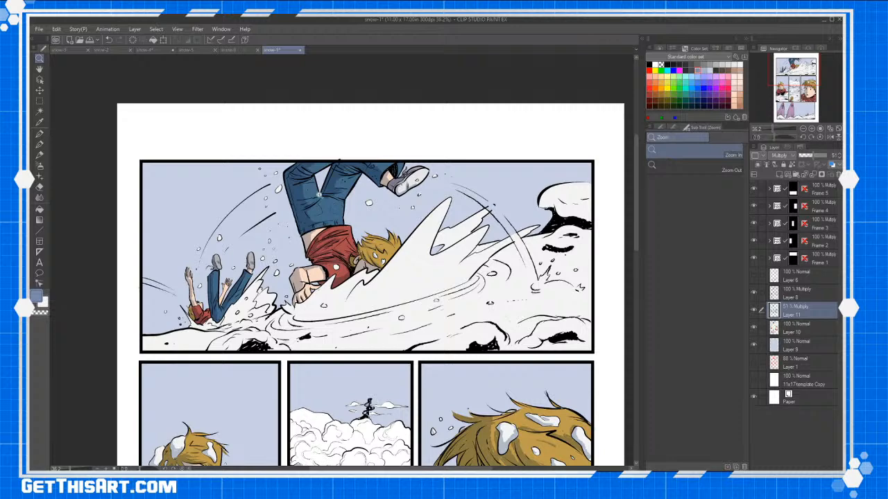
click(319, 195)
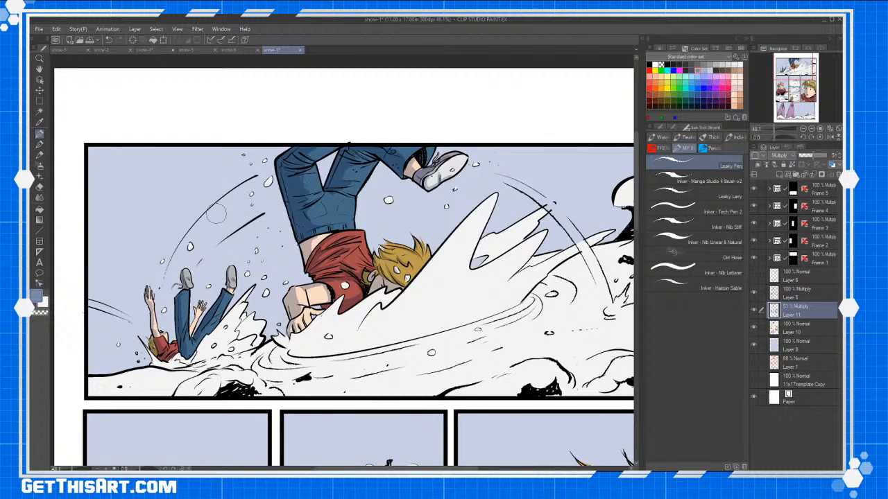
scroll(217, 215, down, 1)
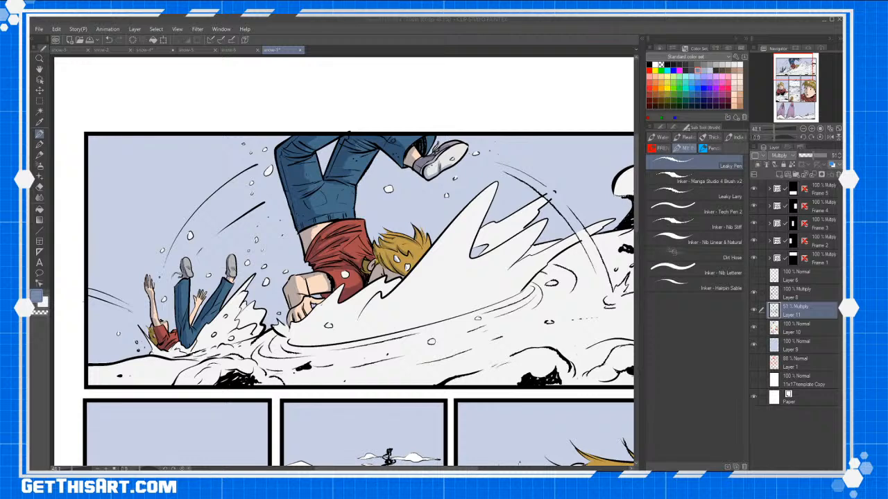
scroll(555, 201, down, 1)
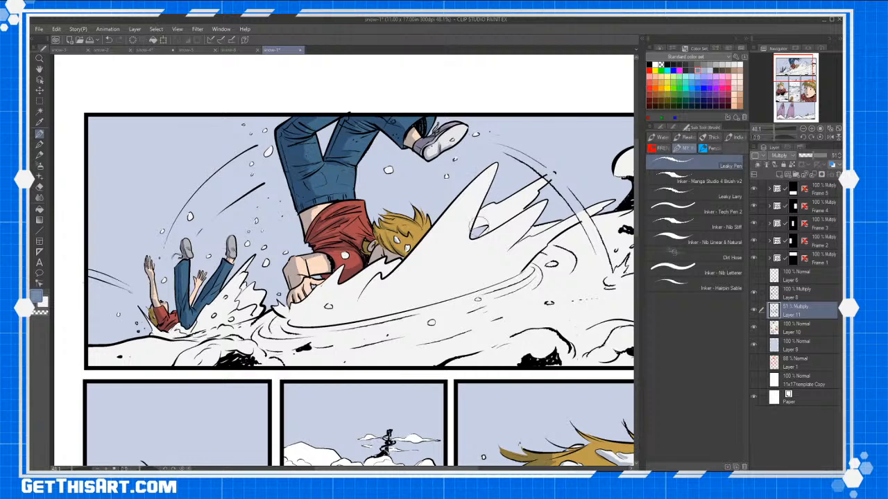
mouse_move(486, 168)
mouse_down()
mouse_move(389, 284)
mouse_move(397, 274)
mouse_move(358, 302)
mouse_move(377, 262)
mouse_move(347, 283)
mouse_up()
mouse_move(380, 259)
mouse_down()
mouse_move(315, 295)
mouse_move(303, 325)
mouse_move(278, 313)
mouse_move(295, 337)
mouse_move(322, 332)
mouse_move(258, 317)
mouse_move(274, 340)
mouse_move(337, 333)
mouse_move(281, 312)
mouse_up()
mouse_move(243, 268)
mouse_down()
mouse_move(194, 329)
mouse_move(215, 301)
mouse_up()
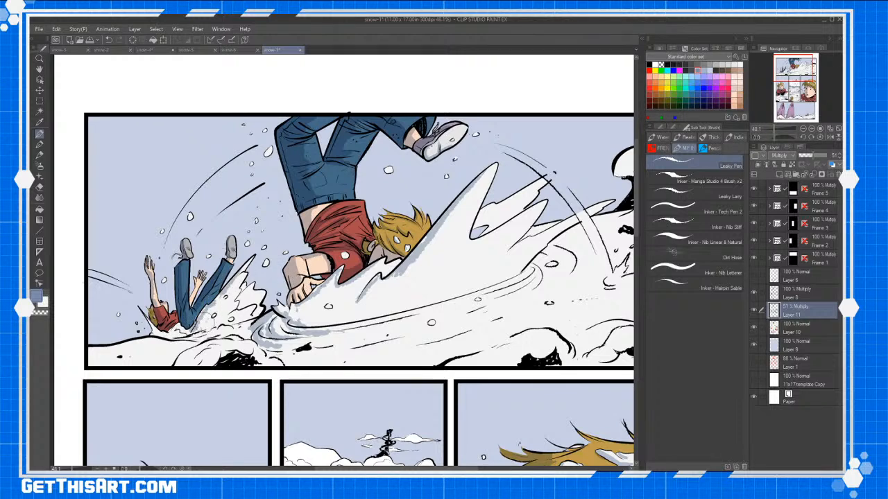
Shade the snow around the small background figure, then fill in shadows across the body and spikes of the large splash.
drag(181, 334, 198, 327)
drag(146, 319, 213, 325)
mouse_move(240, 297)
mouse_down()
mouse_move(238, 310)
mouse_move(252, 290)
mouse_up()
drag(219, 319, 223, 309)
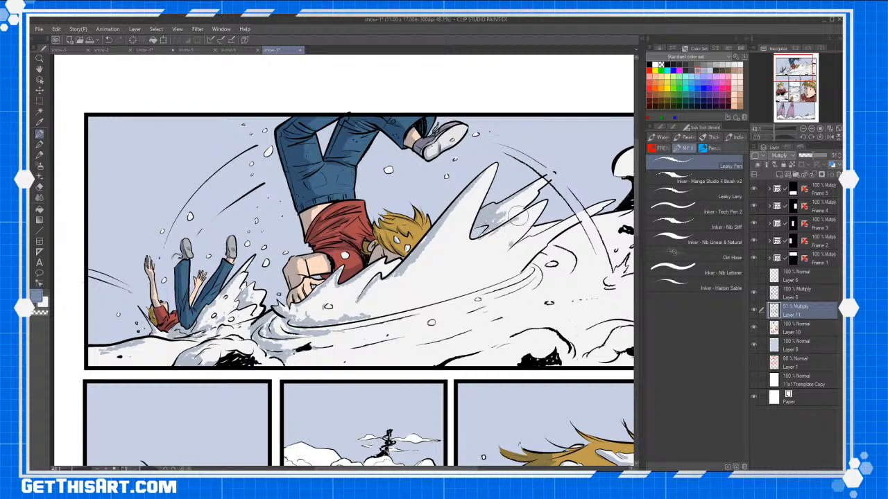
mouse_move(435, 299)
mouse_down()
mouse_move(373, 312)
mouse_move(468, 282)
mouse_move(442, 282)
mouse_move(416, 302)
mouse_move(447, 272)
mouse_move(404, 302)
mouse_move(485, 289)
mouse_move(439, 295)
mouse_up()
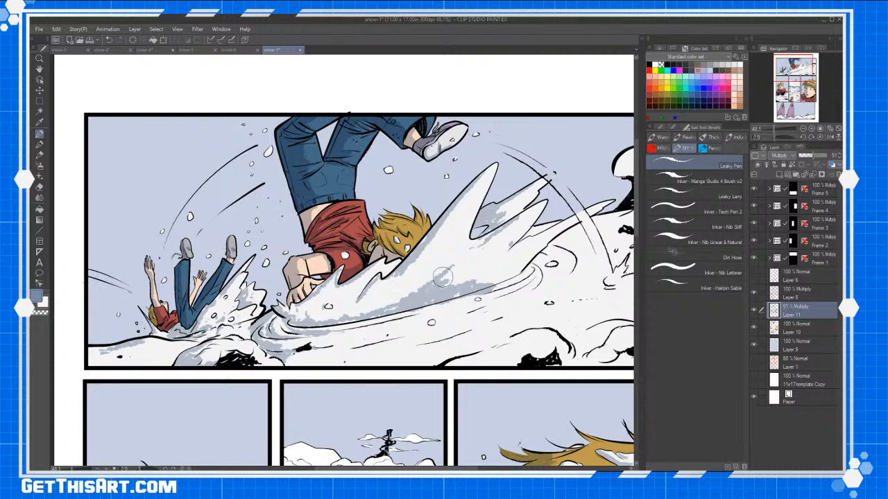
mouse_move(384, 279)
mouse_down()
mouse_move(389, 272)
mouse_move(365, 284)
mouse_up()
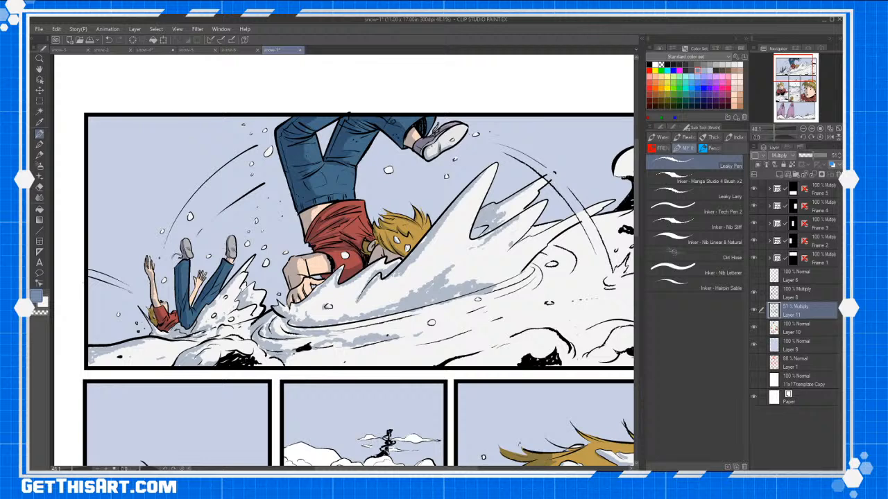
Paint shadows on the foreground snow mounds, the small impact splash and the overhanging drift at the top panel's far end.
drag(636, 234, 636, 236)
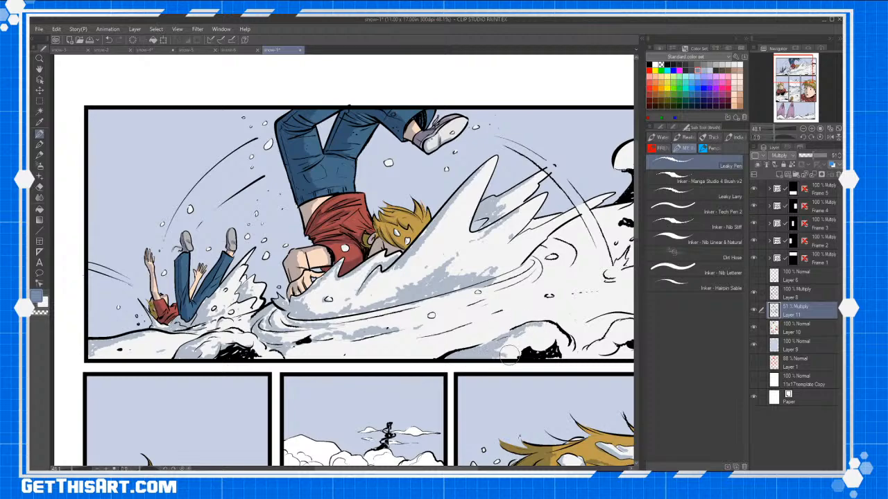
drag(545, 338, 384, 306)
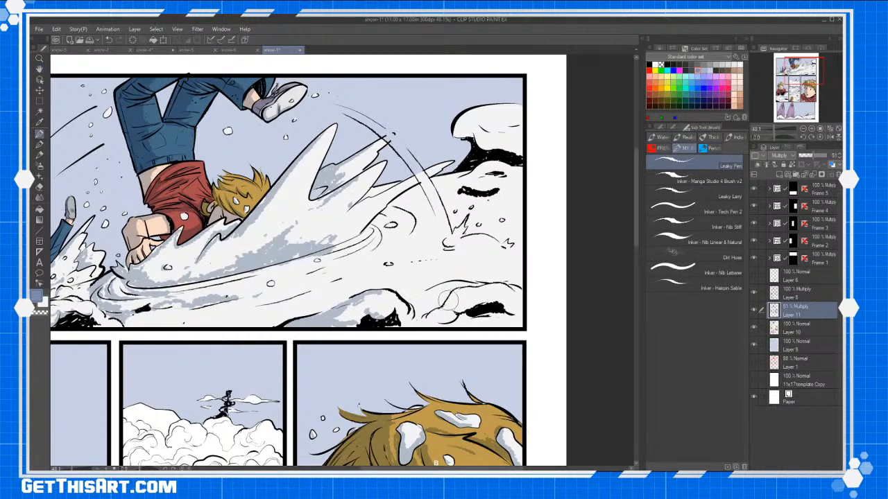
mouse_move(426, 317)
mouse_down()
mouse_move(470, 289)
mouse_move(422, 307)
mouse_move(413, 288)
mouse_move(435, 300)
mouse_move(498, 298)
mouse_move(467, 314)
mouse_up()
mouse_move(450, 243)
mouse_down()
mouse_move(459, 233)
mouse_move(466, 242)
mouse_up()
mouse_move(482, 145)
mouse_down()
mouse_move(466, 113)
mouse_move(459, 118)
mouse_move(454, 130)
mouse_move(476, 128)
mouse_move(488, 143)
mouse_move(514, 148)
mouse_move(482, 126)
mouse_move(512, 125)
mouse_move(515, 140)
mouse_move(450, 181)
mouse_up()
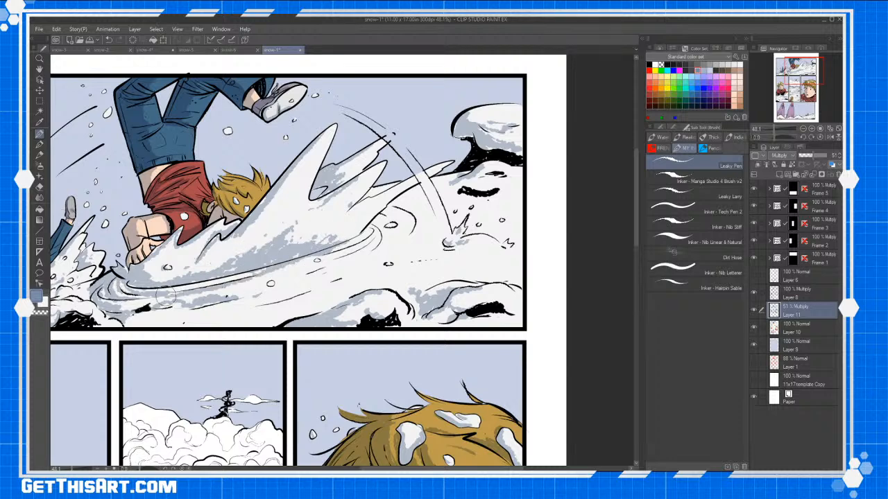
Shade the snow below the swirl and erase the stray shadow near the large splash's spikes with the Soft eraser.
mouse_move(168, 293)
mouse_down()
mouse_move(220, 280)
mouse_move(308, 274)
mouse_move(239, 311)
mouse_move(212, 317)
mouse_up()
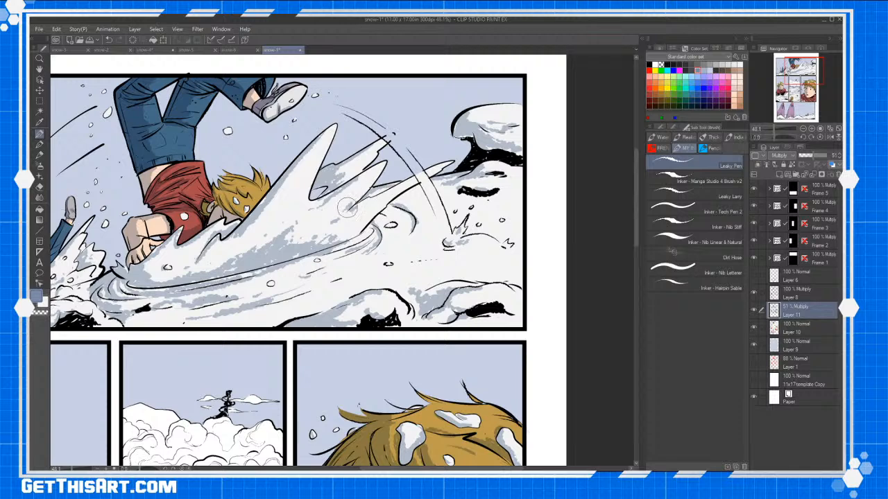
key(e)
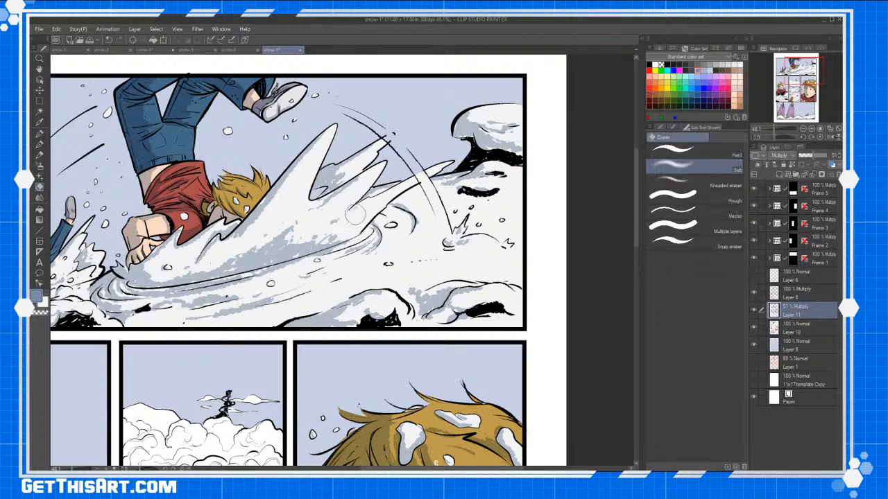
key(p)
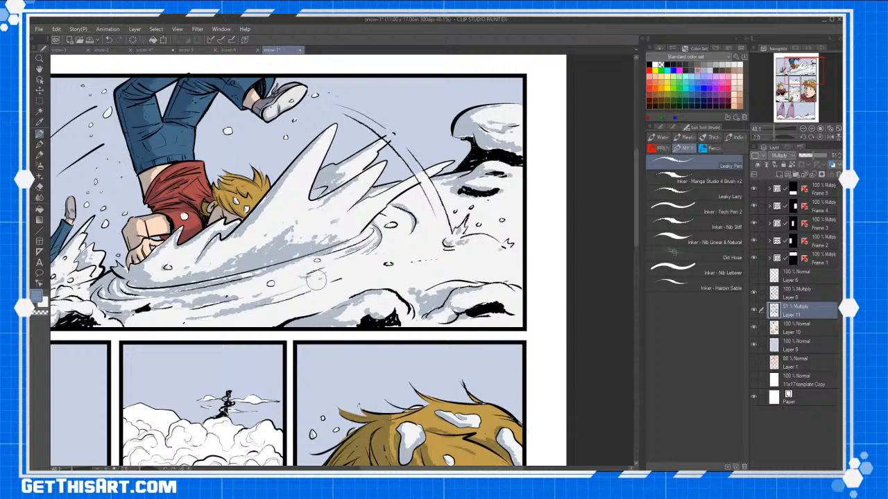
Extend the Leaky Pen shadows over the foreground snow beneath the small background figure in the top panel.
key(space)
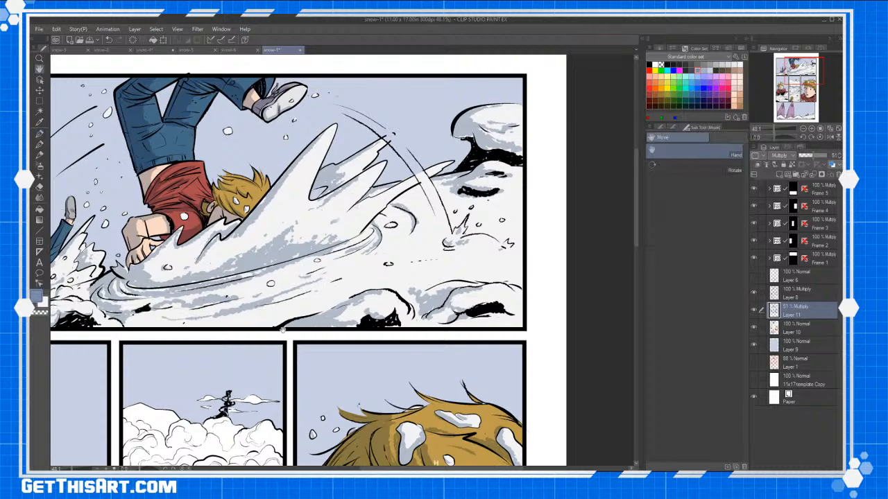
drag(278, 329, 395, 372)
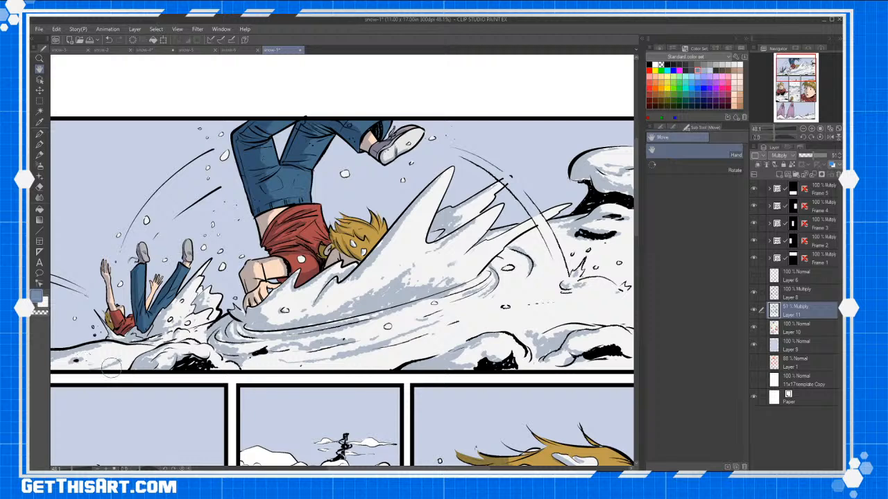
mouse_move(237, 352)
mouse_down()
mouse_move(185, 342)
mouse_move(203, 344)
mouse_move(177, 336)
mouse_up()
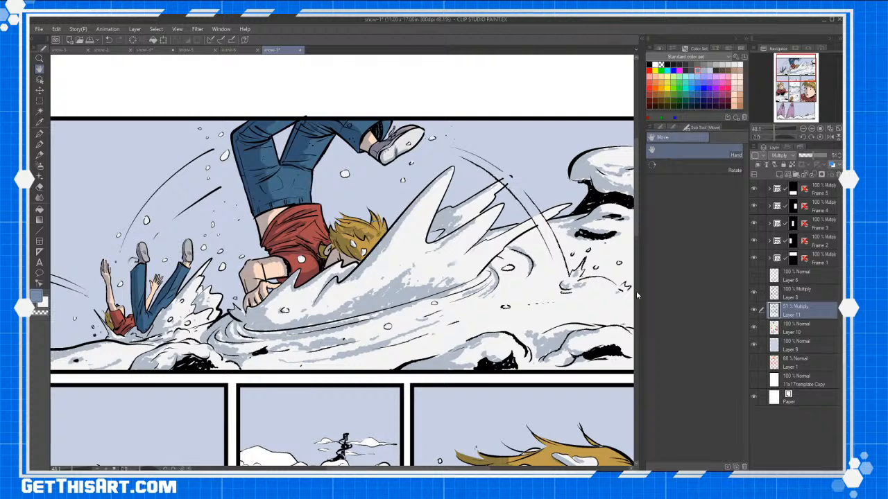
drag(637, 153, 637, 163)
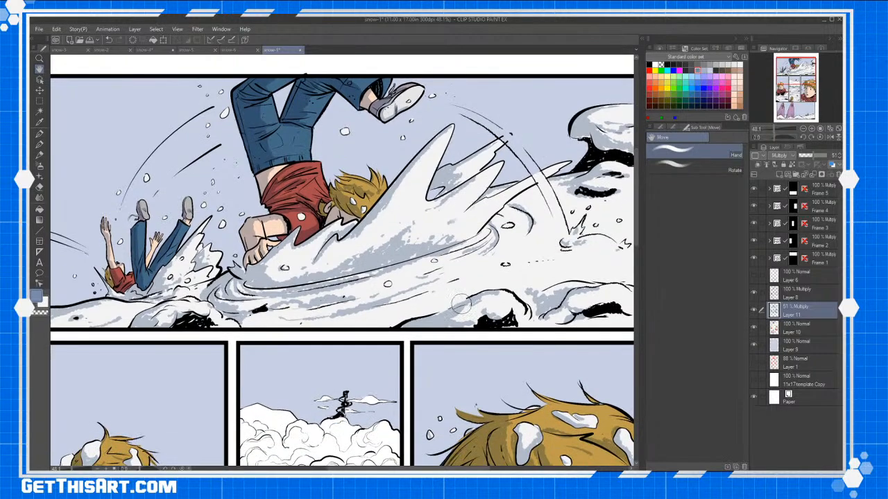
drag(354, 328, 396, 389)
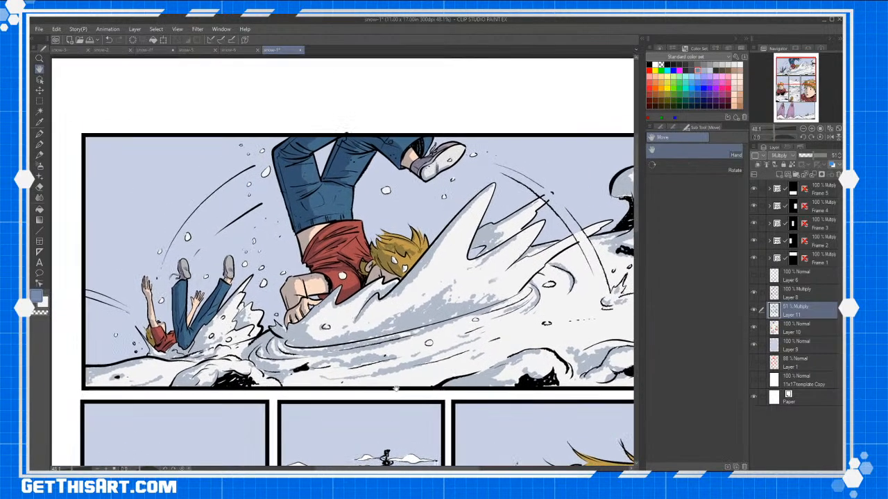
key(p)
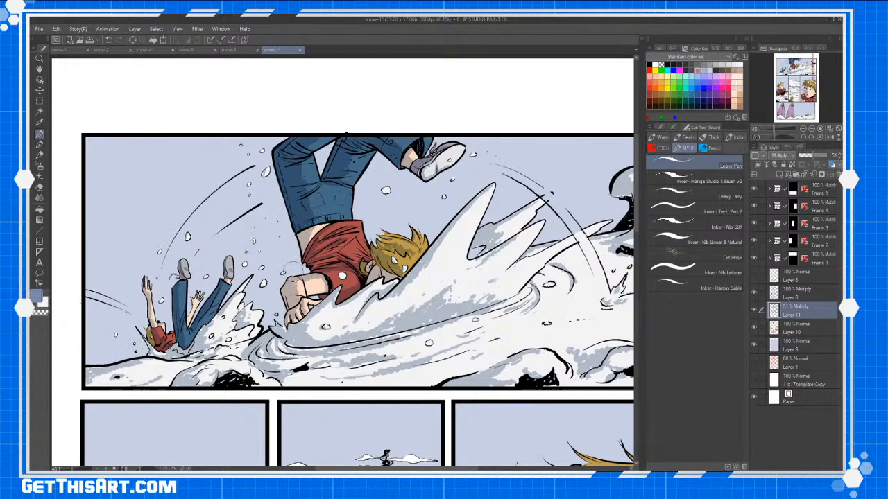
Paint Leaky Pen shadows on the snow mounds in front of the two cloaked figures in the bottom panel.
key(space)
drag(293, 269, 352, 108)
drag(558, 307, 509, 76)
drag(498, 449, 483, 201)
alt+click(482, 219)
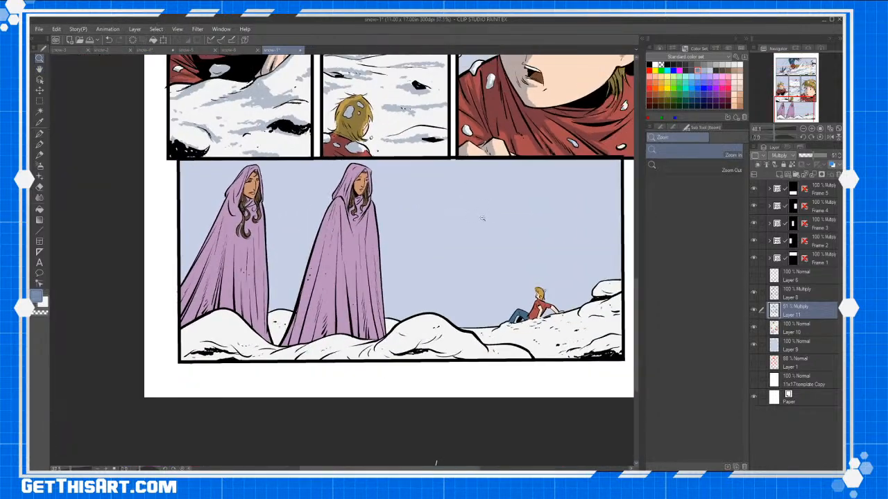
key(b)
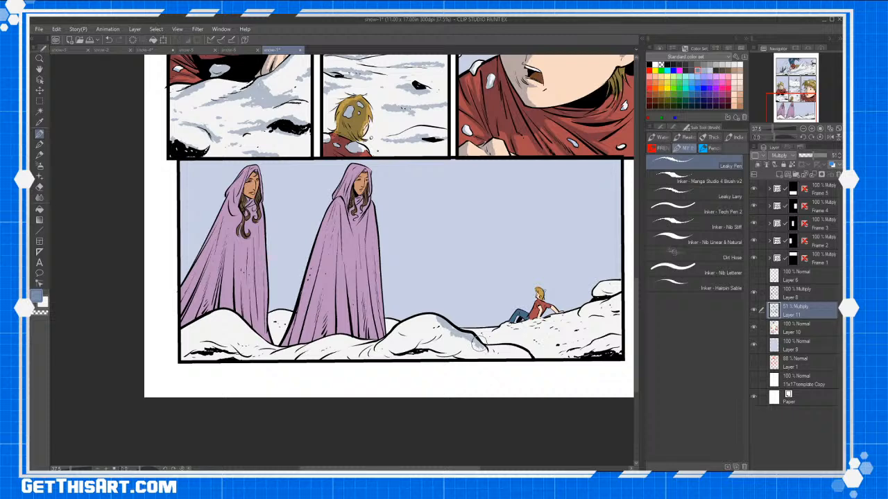
mouse_move(481, 348)
mouse_down()
mouse_move(517, 350)
mouse_move(508, 350)
mouse_up()
mouse_move(356, 336)
mouse_down()
mouse_move(326, 338)
mouse_move(360, 341)
mouse_up()
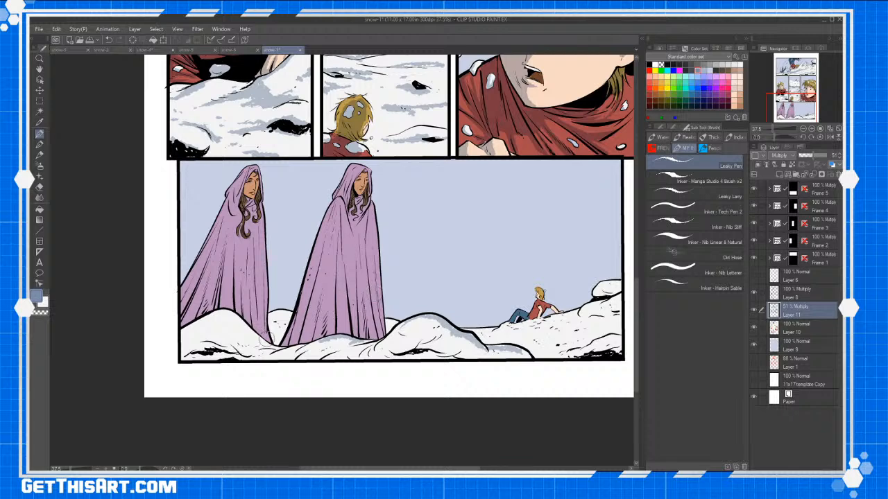
drag(227, 316, 264, 347)
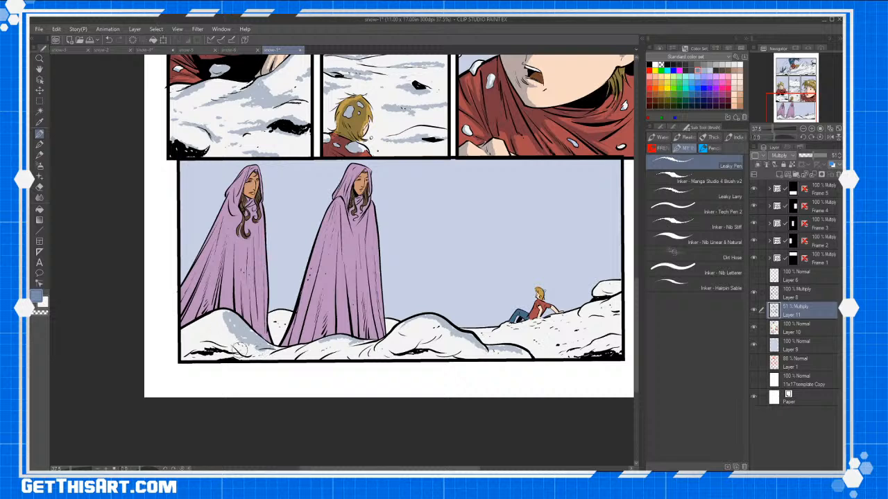
drag(238, 348, 204, 356)
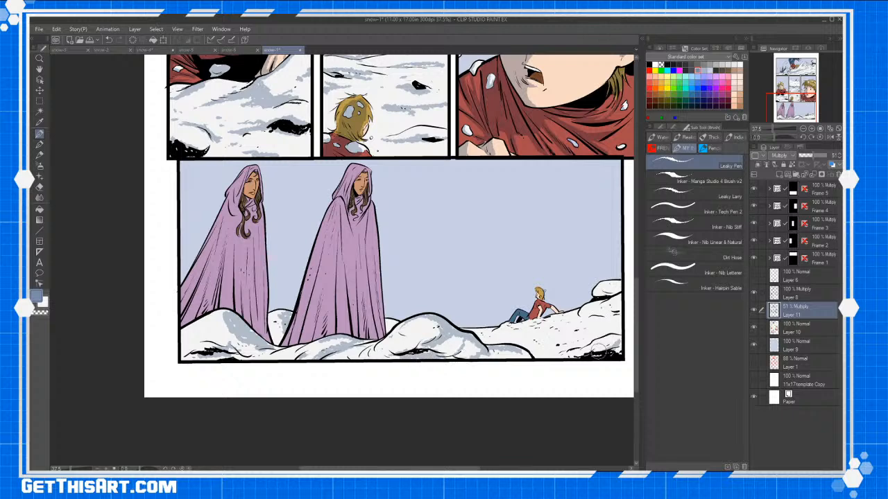
Shade the snow slope and rocky drift around the seated boy in the bottom panel.
drag(602, 349, 616, 351)
mouse_move(608, 290)
mouse_down()
mouse_move(614, 287)
mouse_move(611, 317)
mouse_up()
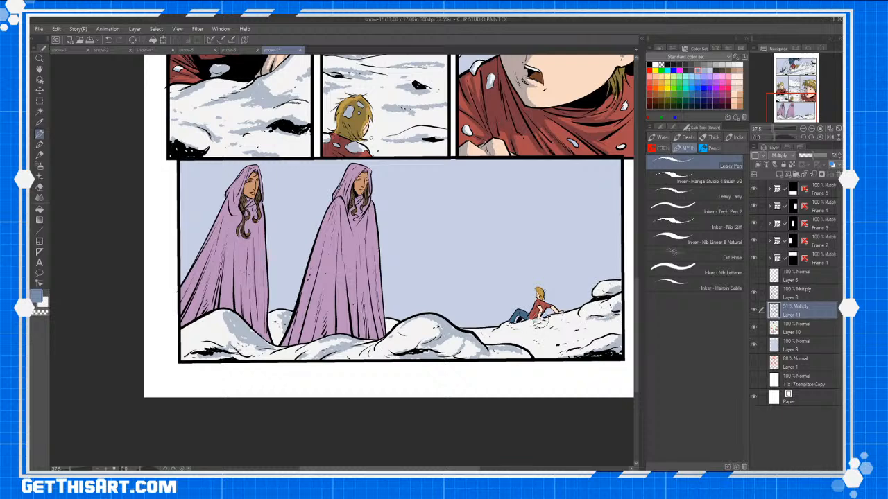
mouse_move(540, 319)
mouse_down()
mouse_move(577, 321)
mouse_move(519, 328)
mouse_move(543, 312)
mouse_up()
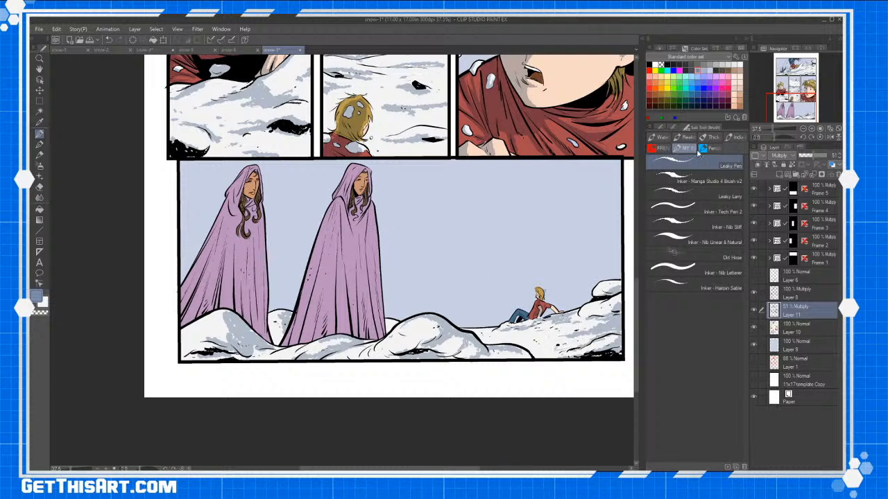
Using page snow-2 as reference, shade the face, hood and upper cloak of the figure nearer the boy with Inker - Manga Studio 4 Brush v2.
click(697, 178)
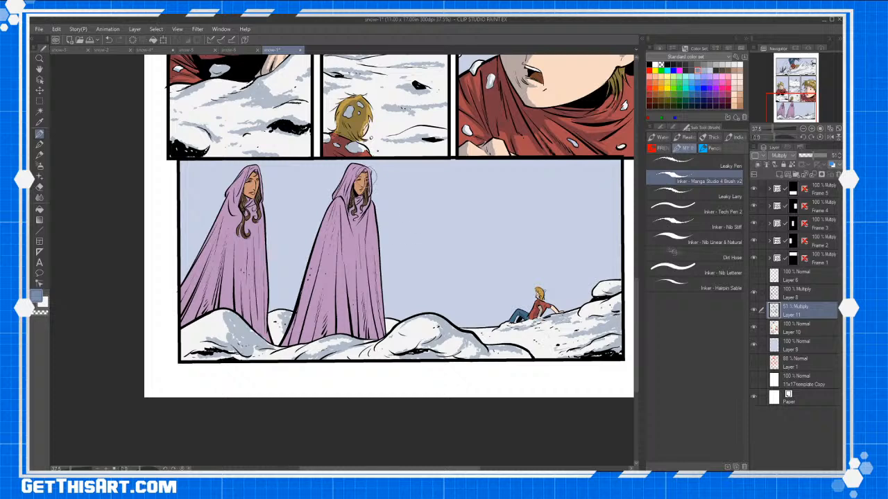
mouse_move(362, 196)
mouse_down()
mouse_move(365, 175)
mouse_move(355, 210)
mouse_move(366, 217)
mouse_move(367, 266)
mouse_up()
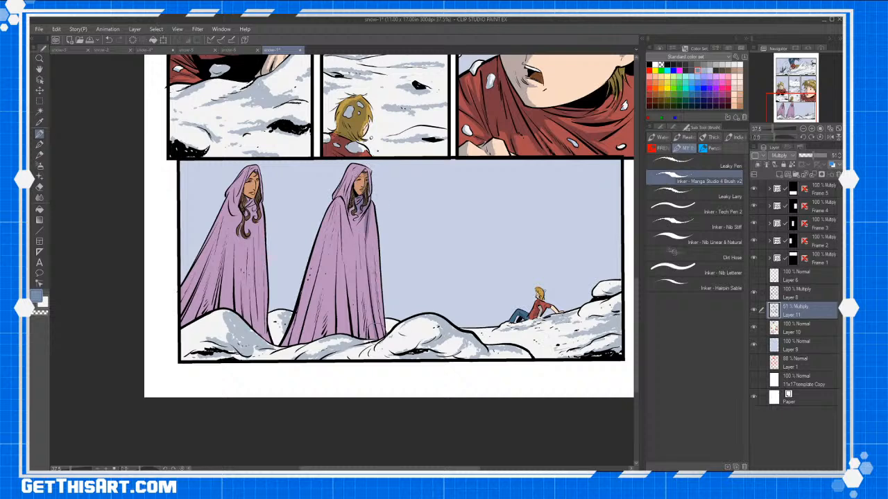
click(108, 53)
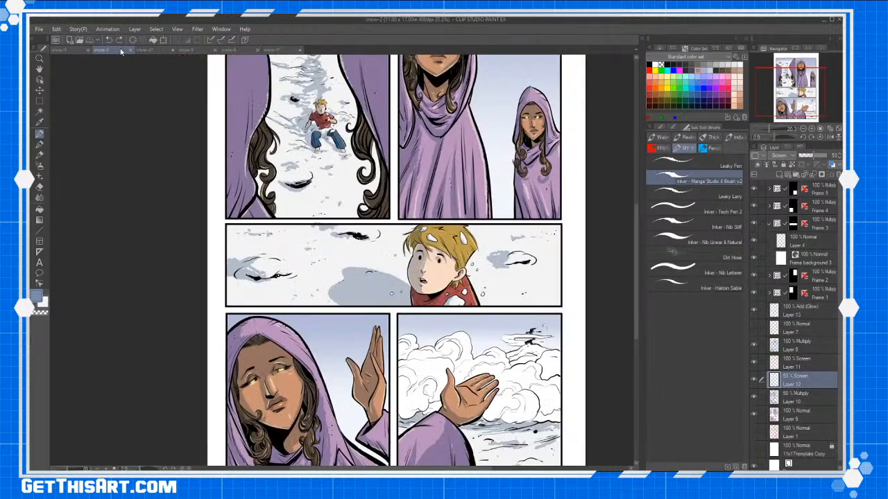
key(space)
mouse_move(571, 197)
mouse_down()
mouse_move(553, 278)
mouse_move(559, 176)
mouse_move(560, 243)
mouse_up()
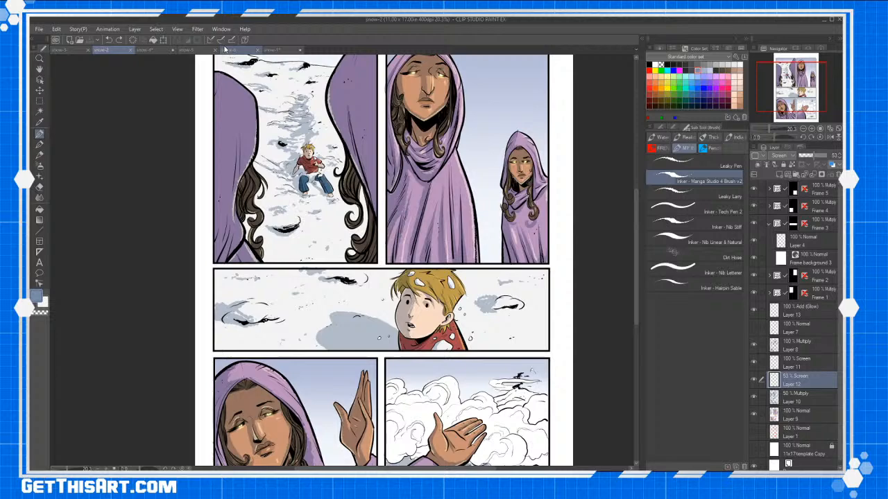
click(276, 50)
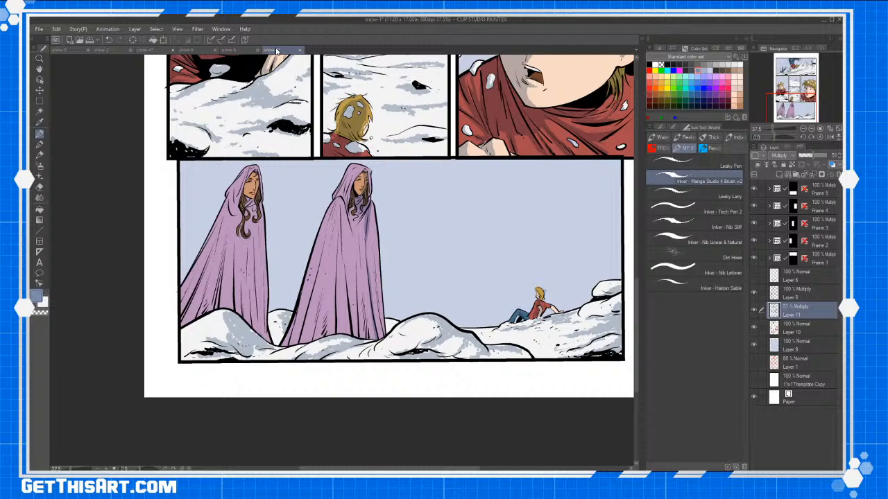
drag(484, 297, 488, 403)
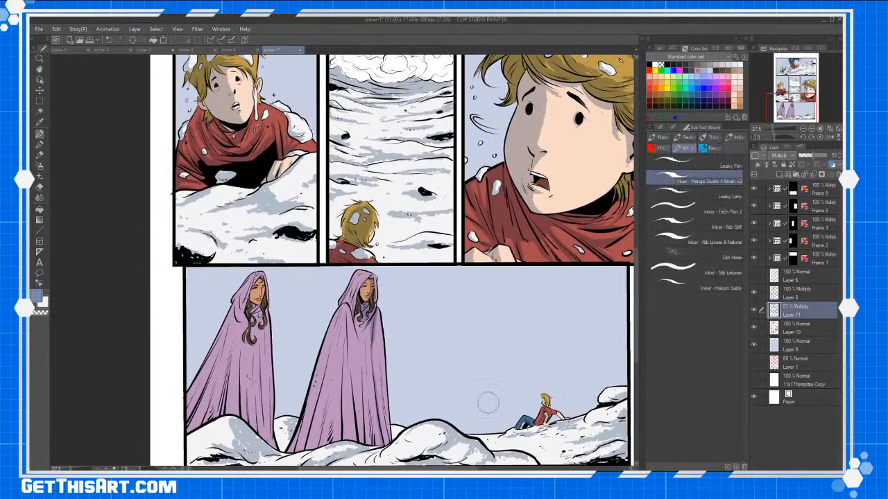
drag(365, 310, 411, 310)
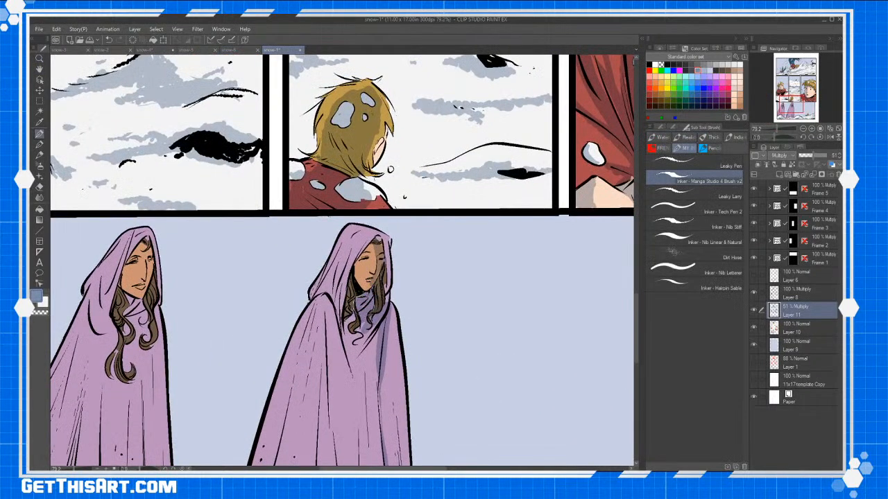
drag(357, 311, 352, 290)
mouse_move(375, 240)
mouse_down()
mouse_move(359, 253)
mouse_move(358, 287)
mouse_up()
mouse_move(384, 252)
mouse_down()
mouse_move(371, 289)
mouse_move(380, 246)
mouse_move(386, 288)
mouse_move(388, 276)
mouse_move(347, 284)
mouse_move(336, 329)
mouse_move(330, 284)
mouse_move(347, 347)
mouse_move(350, 309)
mouse_move(348, 346)
mouse_move(376, 314)
mouse_up()
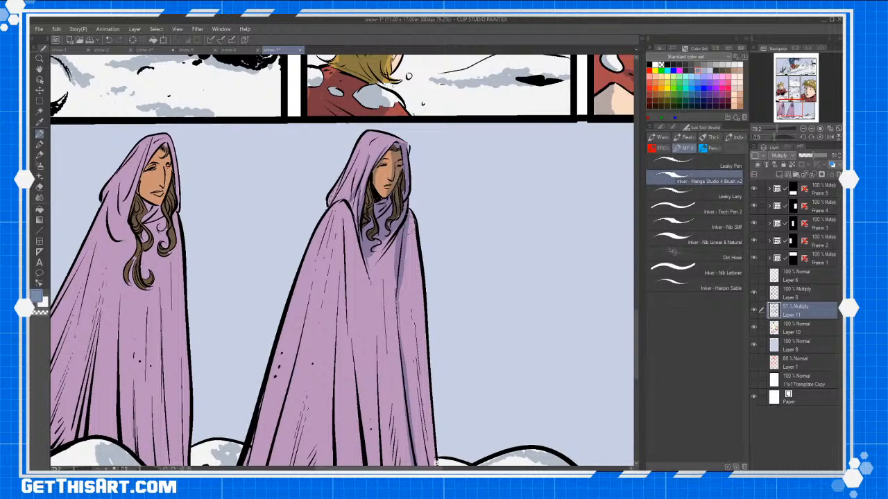
Paint long fold shadows down the front and far side of the cloak worn by the figure nearer the boy.
drag(401, 289, 403, 372)
drag(414, 229, 420, 400)
drag(408, 209, 425, 258)
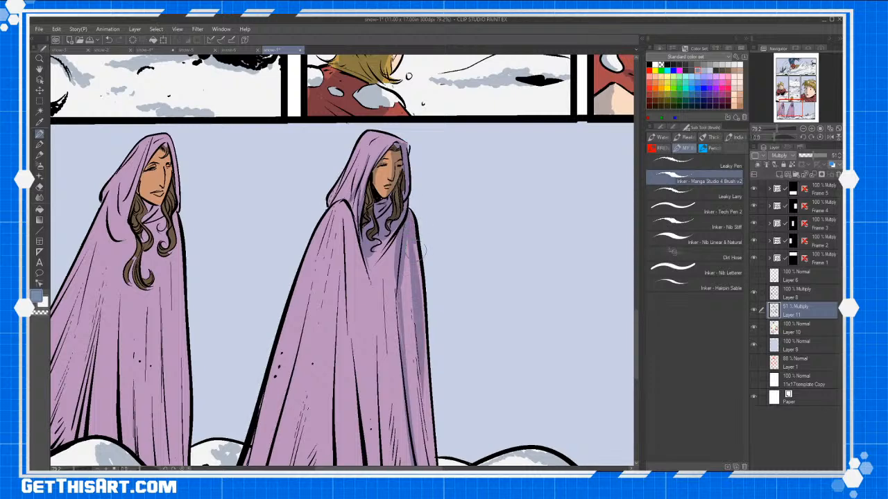
drag(418, 355, 419, 417)
drag(385, 251, 390, 381)
drag(340, 243, 354, 378)
drag(346, 323, 368, 449)
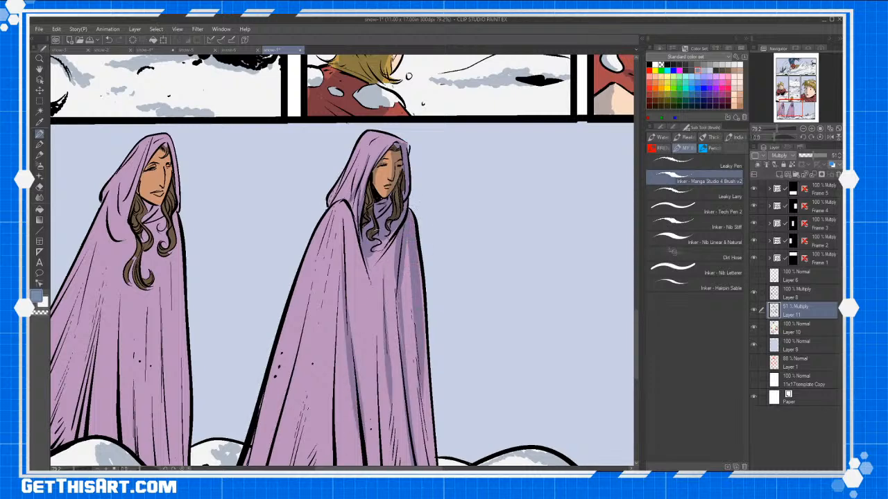
mouse_move(385, 235)
mouse_down()
mouse_move(390, 420)
mouse_move(363, 280)
mouse_up()
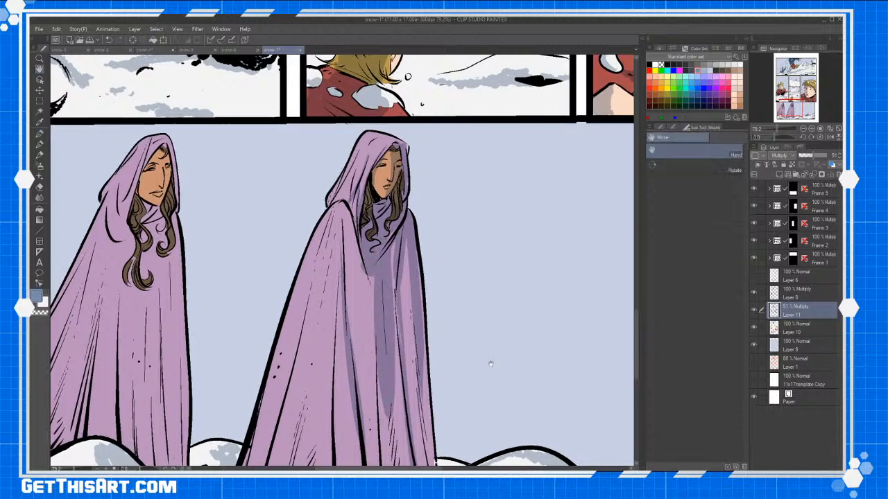
Fill in the shadowed far side of that figure's cloak from the chest down to the snowy hem.
drag(483, 364, 490, 253)
key(b)
drag(401, 170, 407, 256)
mouse_move(410, 258)
mouse_down()
mouse_move(425, 386)
mouse_move(409, 396)
mouse_up()
drag(424, 362, 392, 371)
drag(386, 257, 390, 381)
mouse_move(379, 237)
mouse_down()
mouse_move(385, 392)
mouse_move(403, 141)
mouse_up()
drag(393, 199, 390, 130)
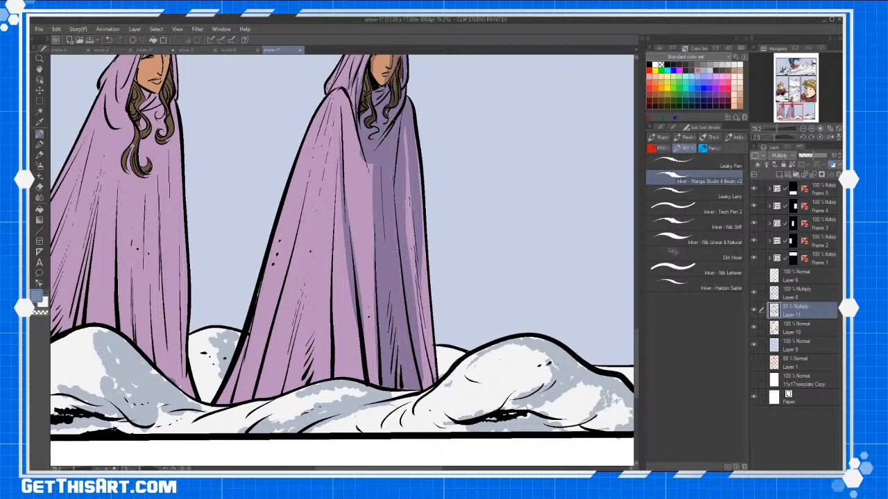
Add shadows along the middle and rear folds of the same cloak, down to the hem.
drag(345, 115, 368, 270)
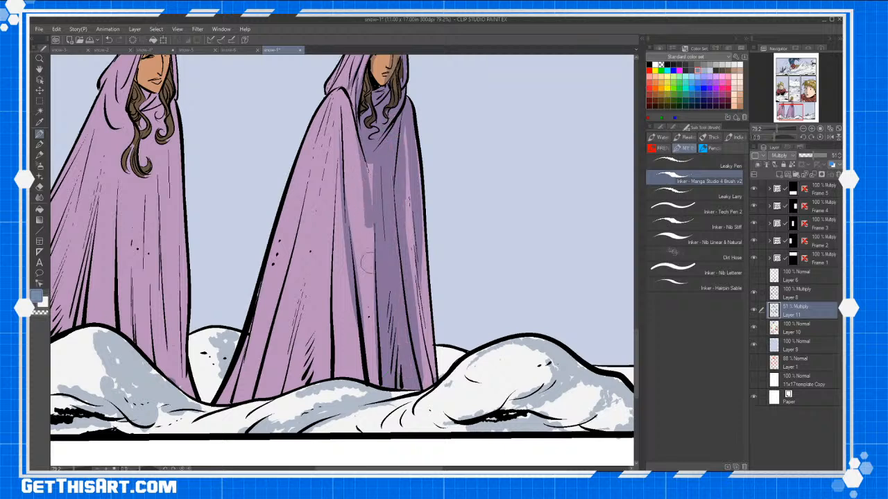
drag(362, 226, 376, 379)
drag(333, 143, 333, 373)
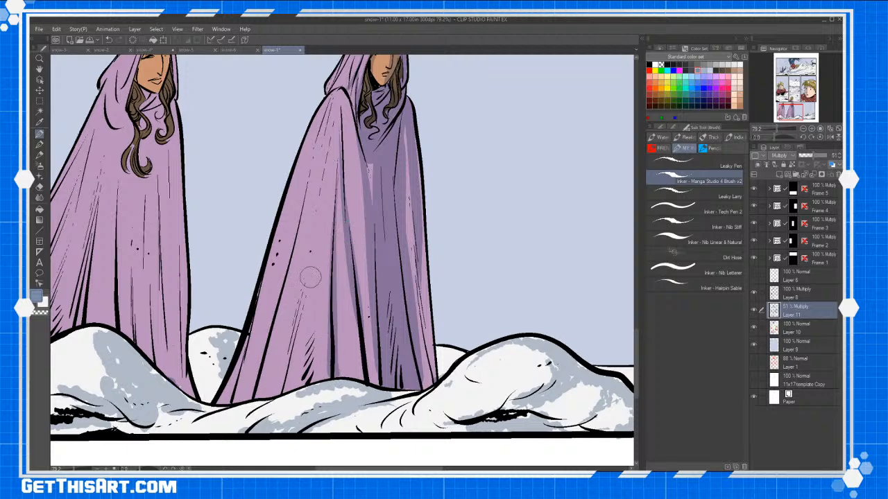
mouse_move(307, 222)
mouse_down()
mouse_move(274, 396)
mouse_move(267, 394)
mouse_up()
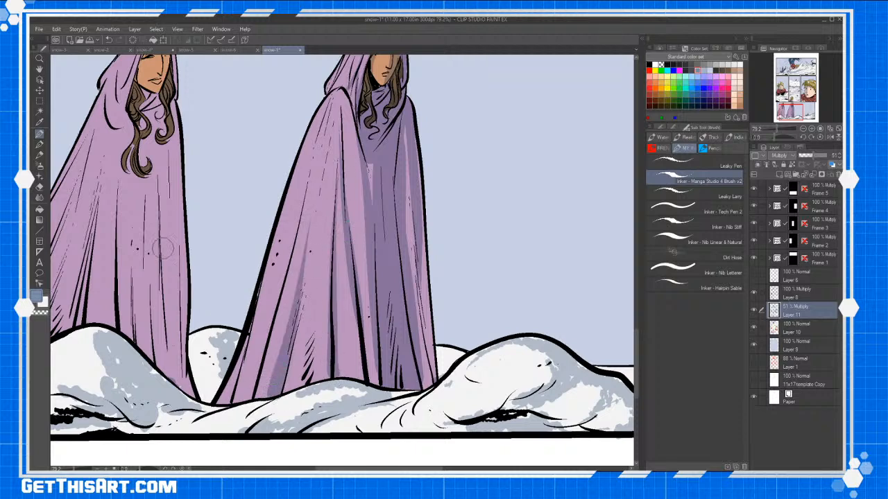
Shade the face, neck and far side of the cloak on the figure nearest the panel's edge, down to the hem.
drag(161, 165, 171, 380)
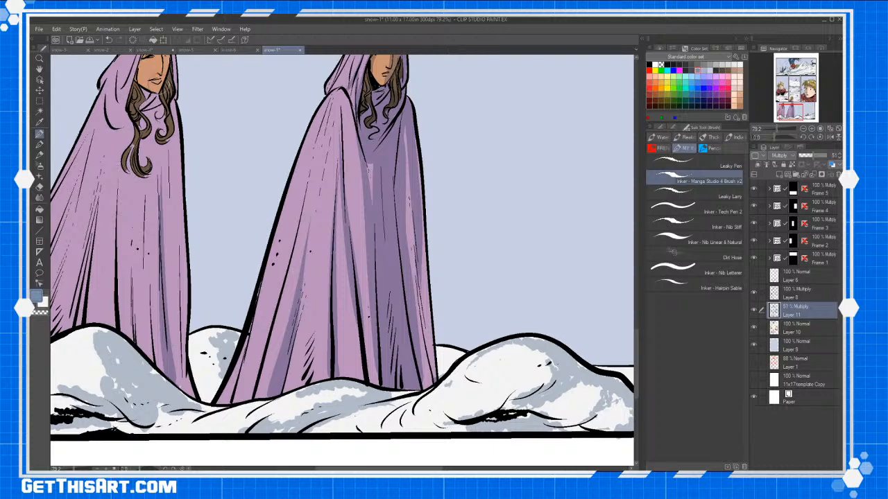
drag(271, 321, 436, 462)
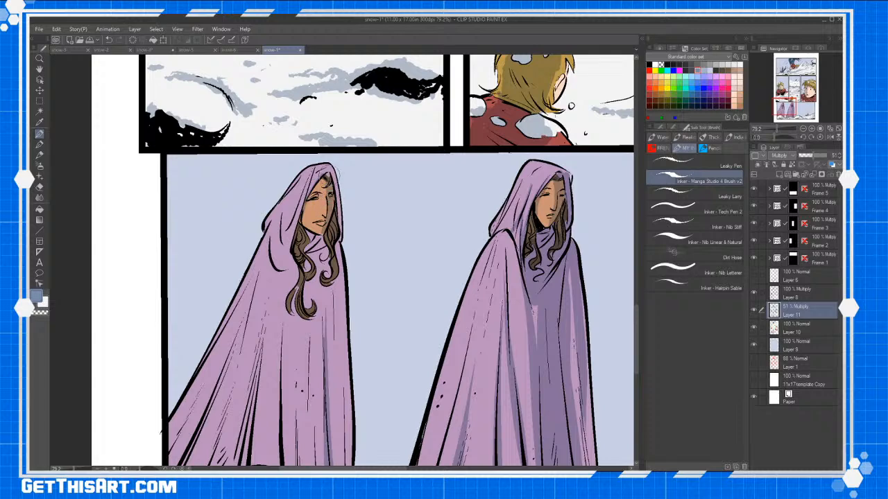
mouse_move(323, 236)
mouse_down()
mouse_move(309, 251)
mouse_move(328, 196)
mouse_up()
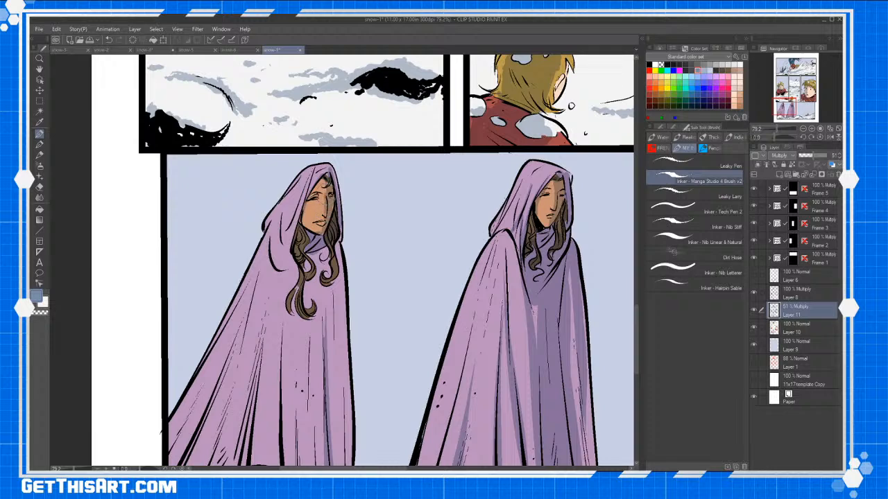
mouse_move(335, 236)
mouse_down()
mouse_move(337, 269)
mouse_move(313, 274)
mouse_move(296, 294)
mouse_move(313, 319)
mouse_move(340, 251)
mouse_move(331, 262)
mouse_move(320, 253)
mouse_move(336, 388)
mouse_move(341, 326)
mouse_up()
key(space)
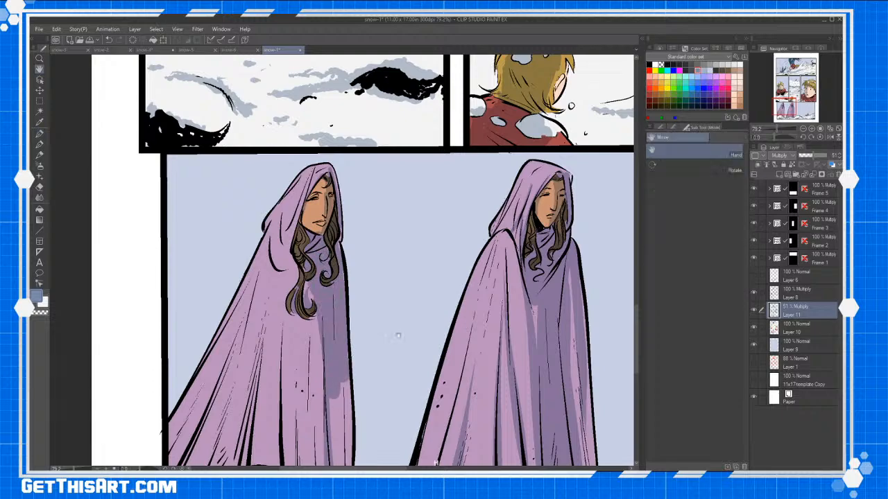
drag(397, 333, 442, 226)
mouse_move(380, 288)
mouse_down()
mouse_move(386, 326)
mouse_move(398, 342)
mouse_move(394, 429)
mouse_up()
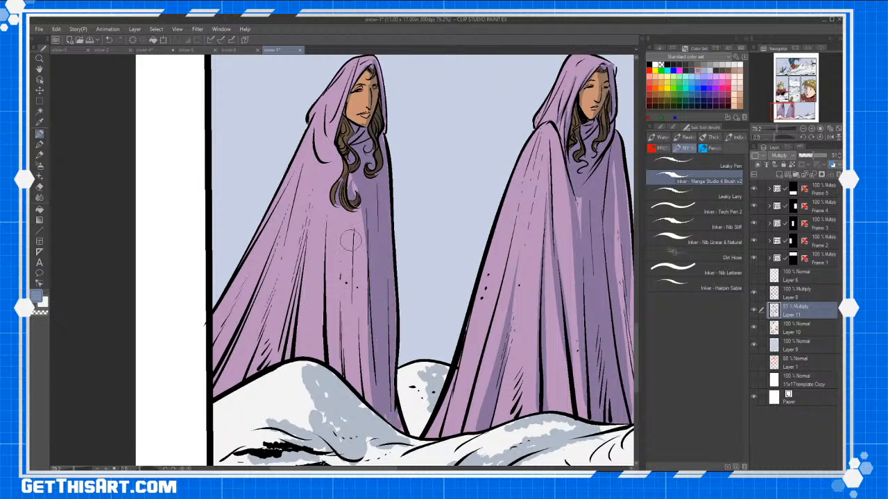
Paint narrow shadows along the middle and rear cloak folds of the figure nearest the panel's edge.
drag(352, 236, 354, 394)
drag(338, 221, 326, 366)
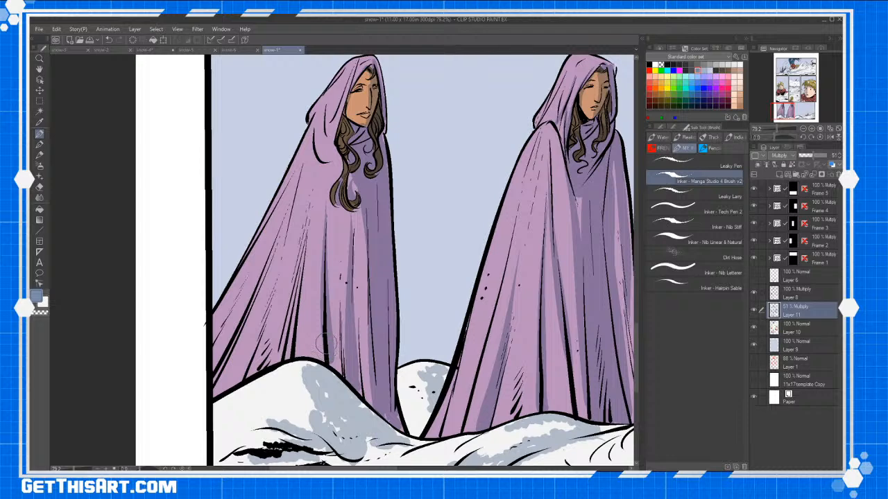
drag(307, 207, 288, 356)
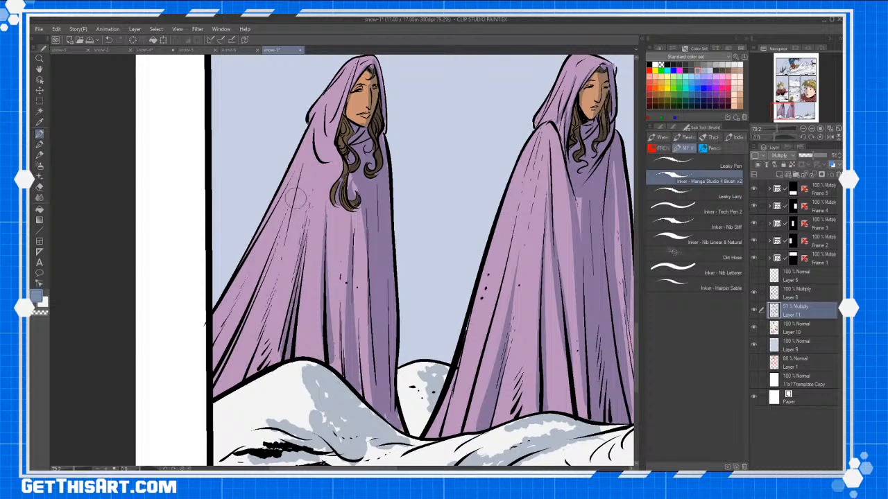
drag(295, 198, 257, 373)
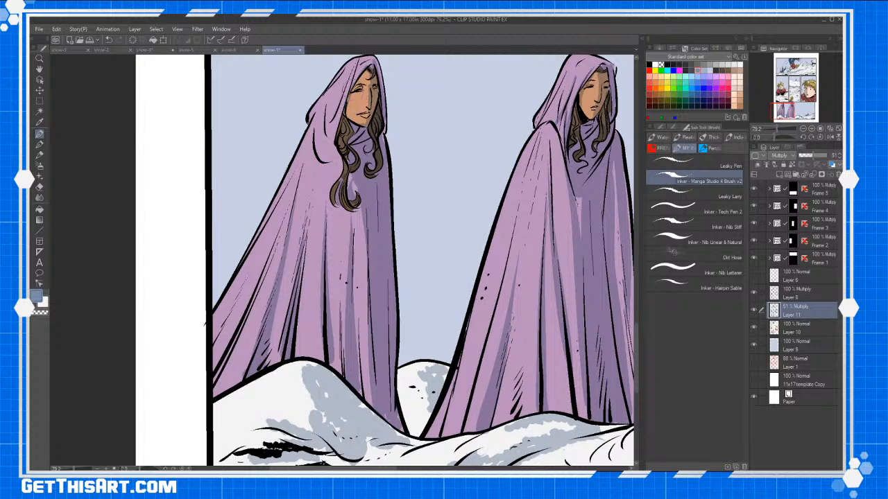
Shade the hoods of both cloaked figures and deepen the face shadows of the one nearest the panel's edge.
mouse_move(350, 99)
mouse_down()
mouse_move(341, 153)
mouse_move(328, 108)
mouse_up()
mouse_move(333, 140)
mouse_down()
mouse_move(353, 67)
mouse_move(366, 61)
mouse_up()
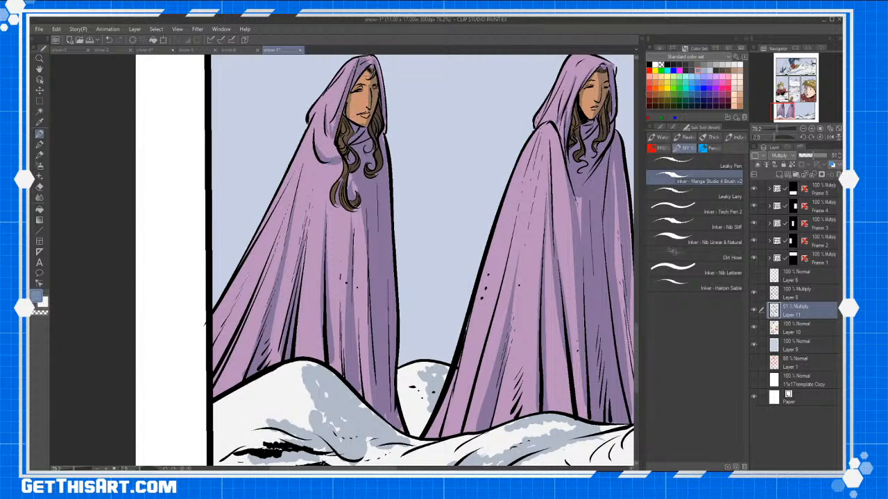
drag(580, 74, 569, 132)
mouse_move(584, 72)
mouse_down()
mouse_move(595, 63)
mouse_move(606, 69)
mouse_up()
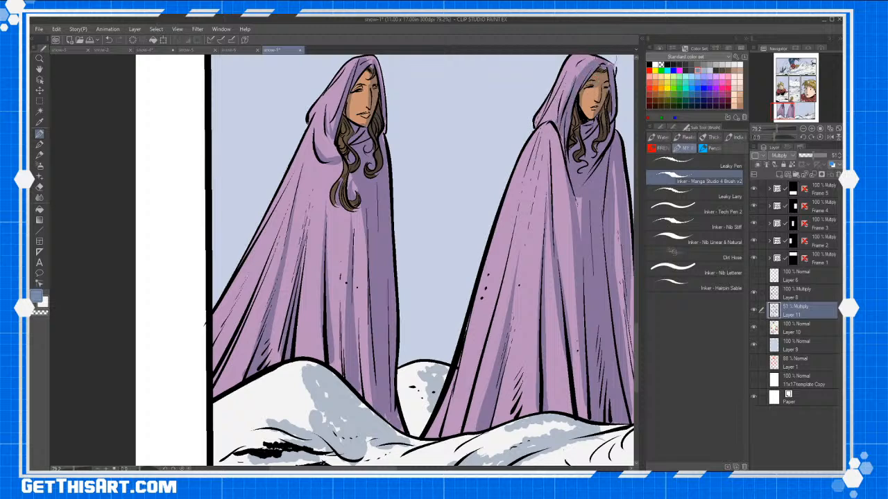
drag(353, 90, 373, 70)
drag(368, 114, 355, 125)
Roughen the shadow edges along the folds of both purple cloaks in the bottom panel with the Leaky Pen brush.
mouse_move(334, 201)
mouse_down()
mouse_move(331, 327)
mouse_move(320, 348)
mouse_up()
drag(314, 309, 328, 213)
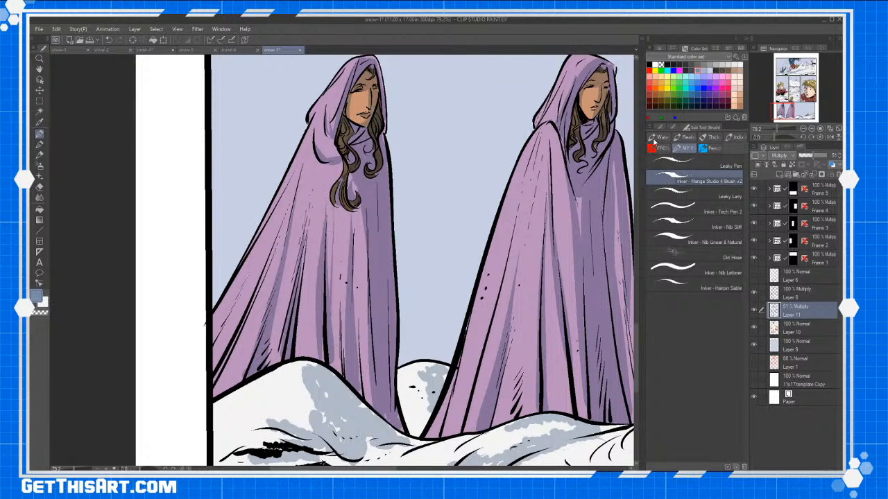
click(690, 162)
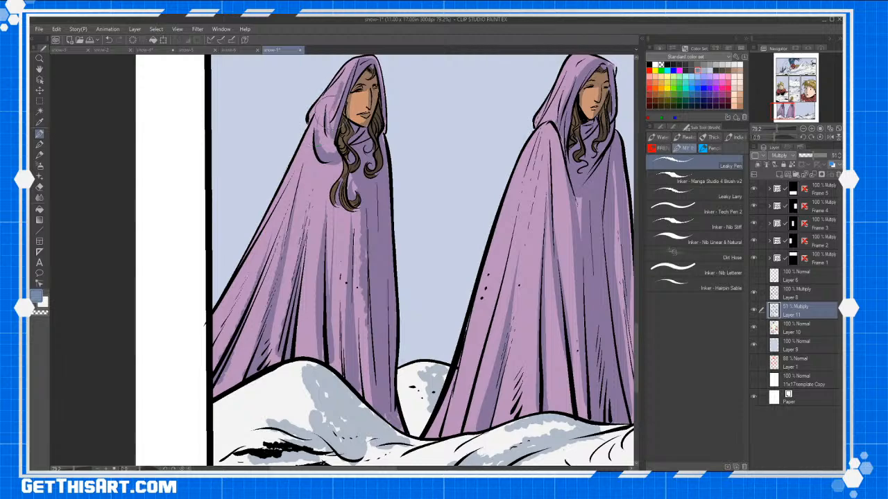
mouse_move(532, 188)
mouse_down()
mouse_move(501, 208)
mouse_move(442, 189)
mouse_up()
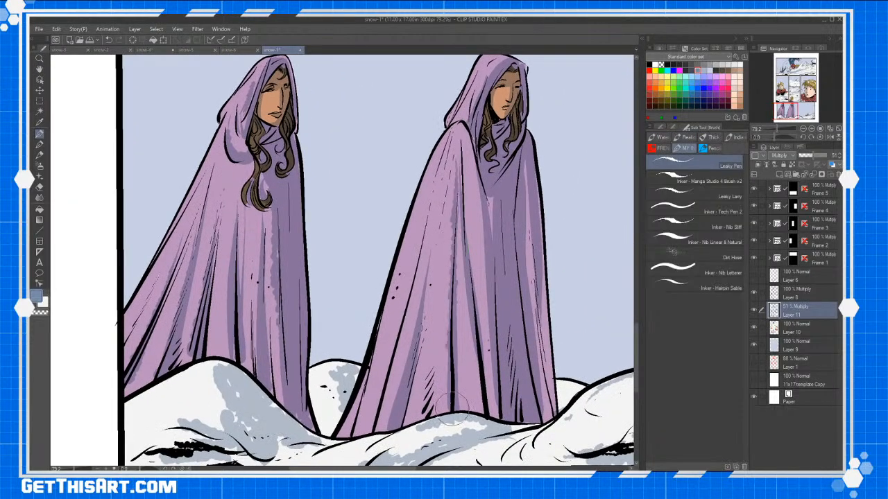
drag(431, 398, 444, 270)
mouse_move(458, 228)
mouse_down()
mouse_move(476, 401)
mouse_move(461, 406)
mouse_move(478, 206)
mouse_up()
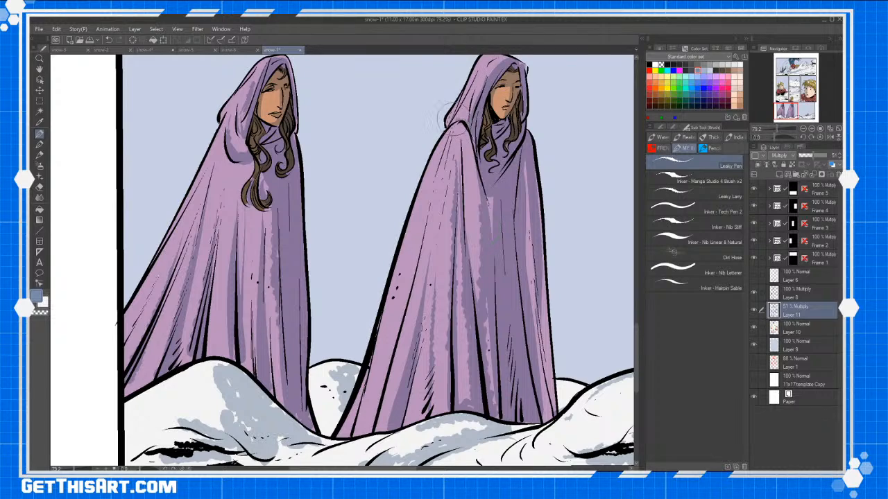
key(space)
drag(540, 350, 488, 233)
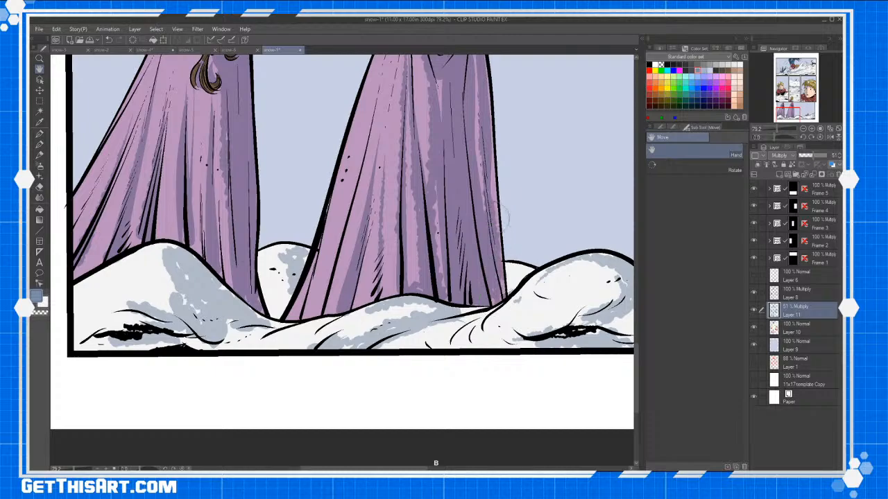
Add a Screen layer at 62% opacity above the Multiply shadow layer and choose a light orange for brushing highlights.
key(ctrl+space)
drag(537, 191, 262, 378)
key(h)
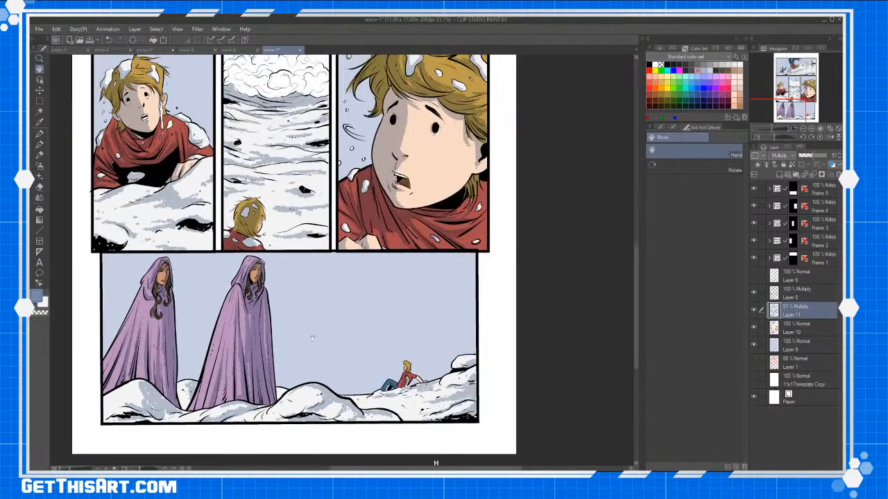
drag(523, 236, 554, 240)
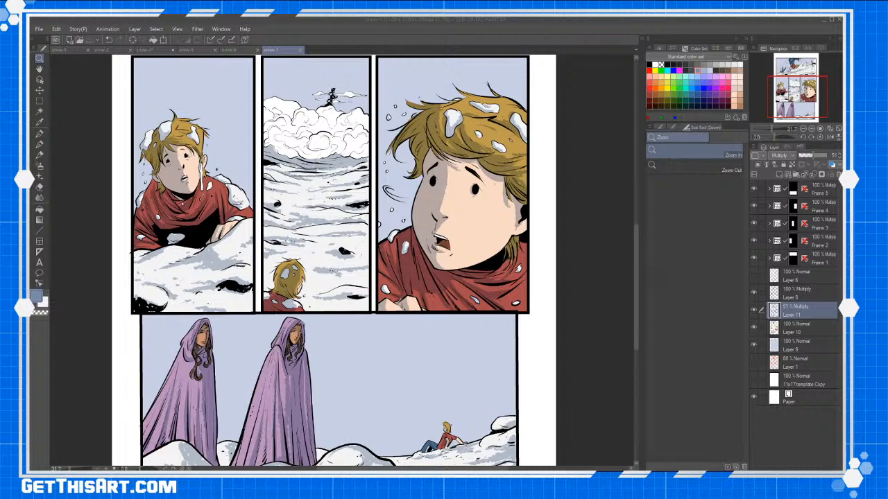
drag(636, 232, 639, 161)
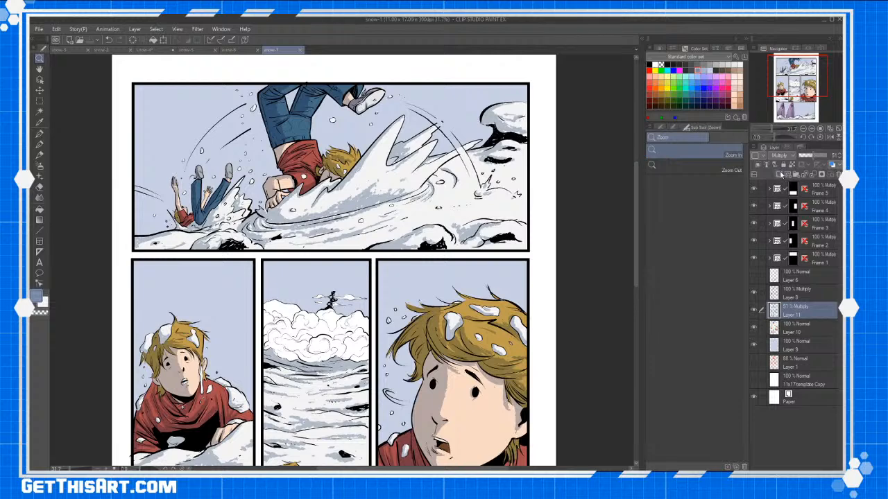
click(781, 174)
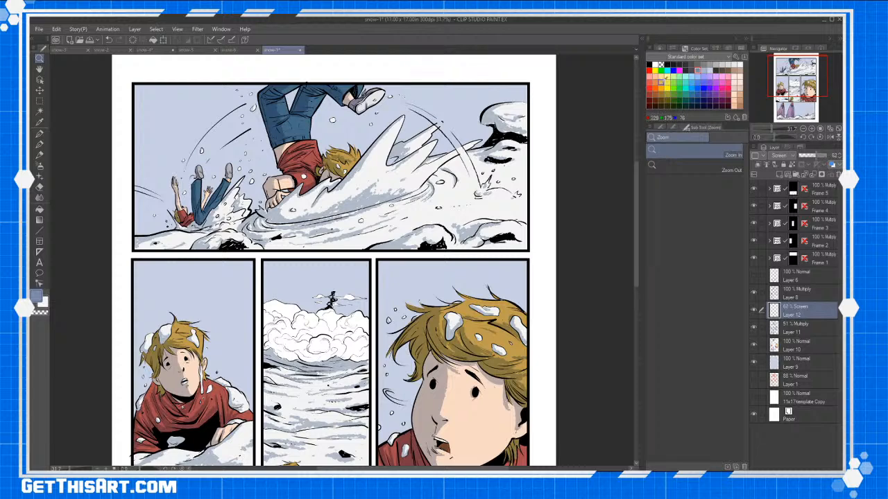
click(659, 80)
key(b)
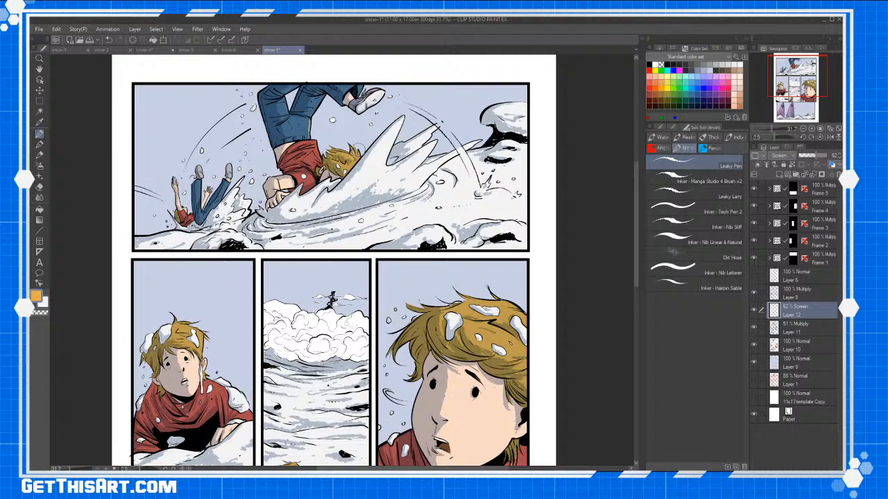
Paint warm highlights on the two tumbling boys in the first panel, including the larger boy's jeans, and soften them with the soft eraser.
drag(345, 174, 433, 267)
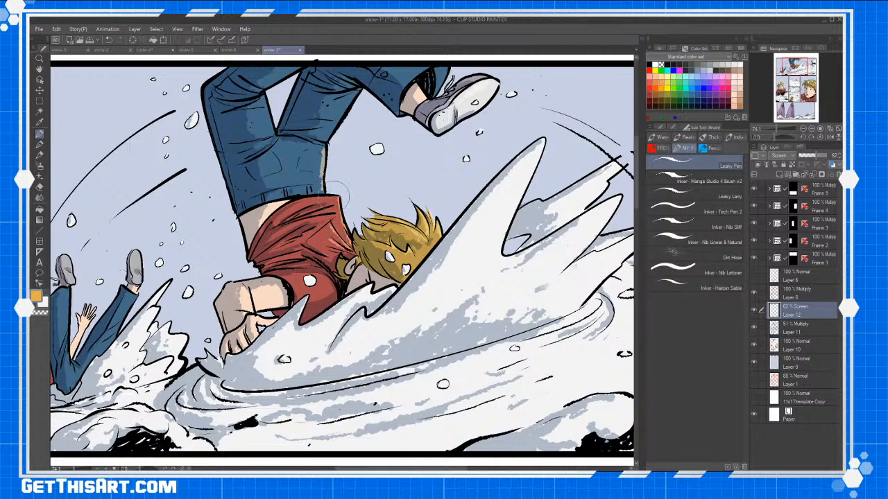
drag(278, 152, 283, 168)
drag(346, 108, 340, 165)
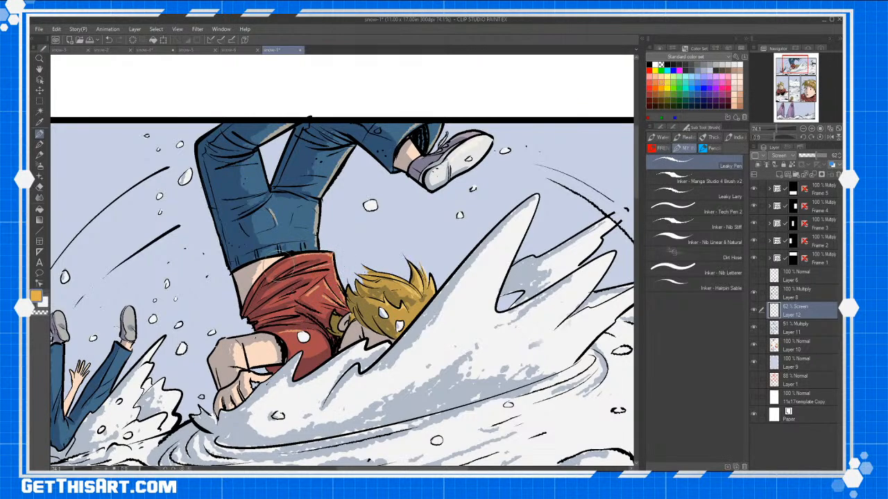
drag(445, 292, 574, 126)
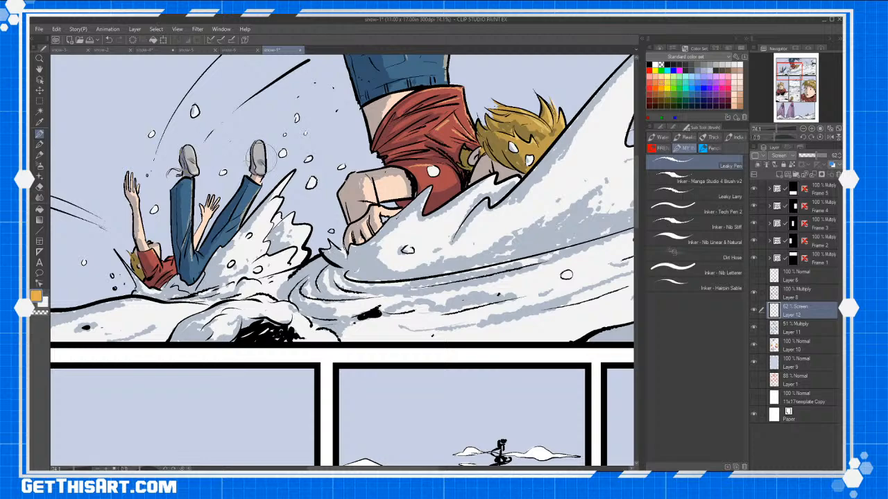
drag(338, 330, 305, 269)
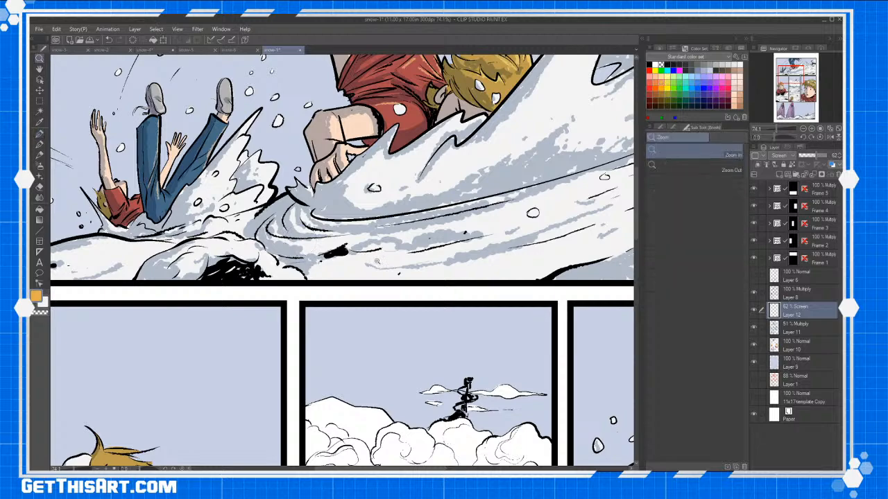
drag(381, 259, 295, 261)
mouse_move(519, 223)
mouse_down()
mouse_move(501, 303)
mouse_move(513, 345)
mouse_up()
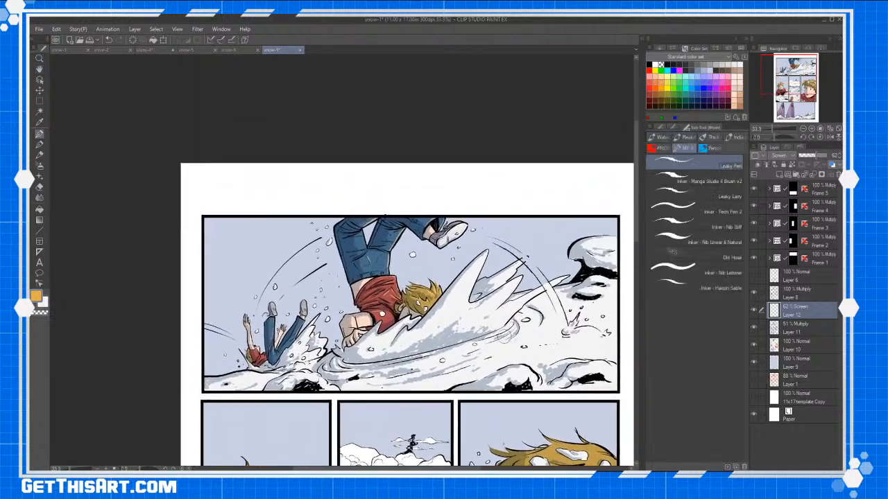
drag(408, 278, 480, 276)
key(e)
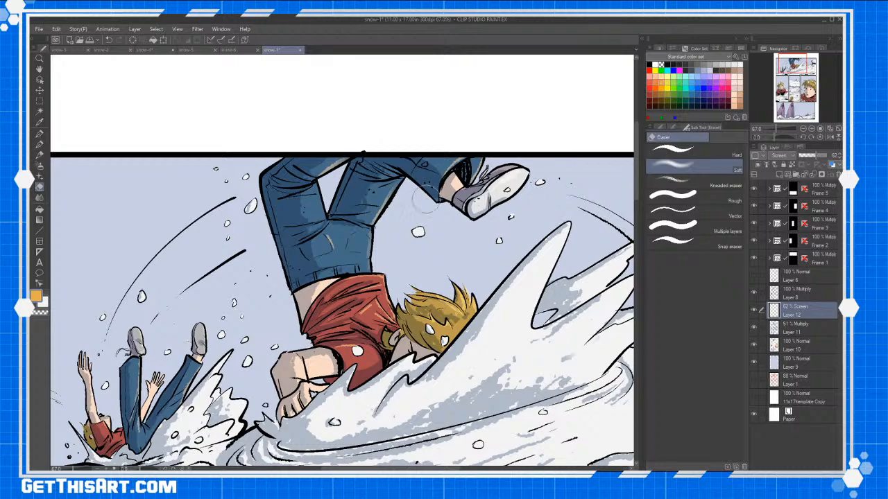
Paint warm highlights on the crawling boy's red top in the middle row's first panel and soften them with the soft eraser.
mouse_move(493, 439)
mouse_down()
mouse_move(472, 361)
mouse_move(479, 74)
mouse_up()
mouse_move(138, 336)
mouse_down()
mouse_move(230, 263)
mouse_move(394, 211)
mouse_up()
key(b)
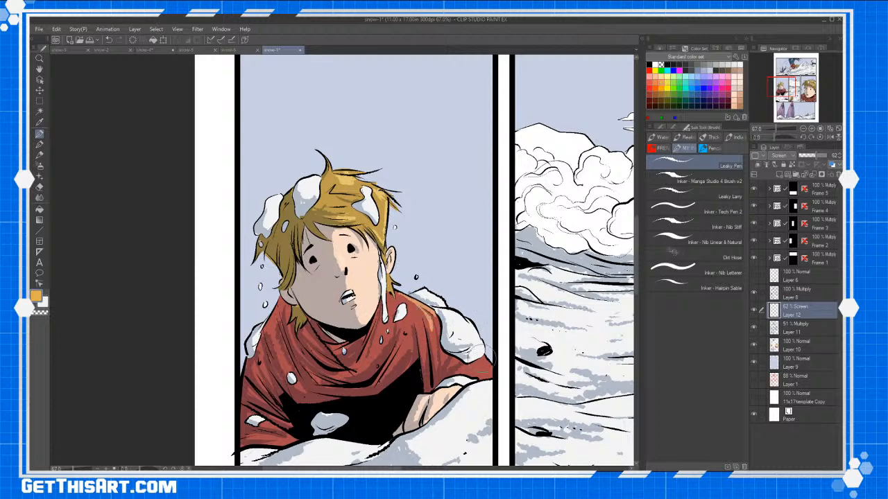
drag(482, 356, 491, 370)
mouse_move(379, 329)
mouse_down()
mouse_move(374, 359)
mouse_move(365, 362)
mouse_up()
mouse_move(367, 244)
mouse_down()
mouse_move(362, 214)
mouse_move(383, 191)
mouse_move(462, 173)
mouse_move(302, 137)
mouse_up()
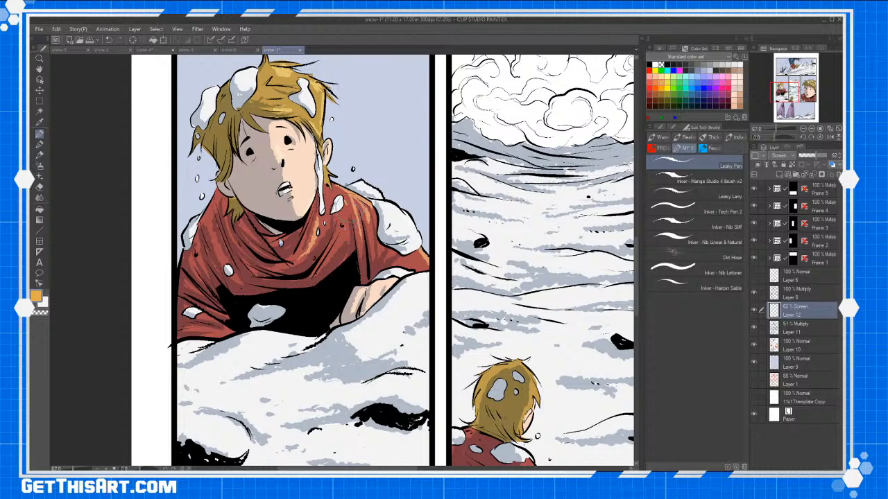
key(e)
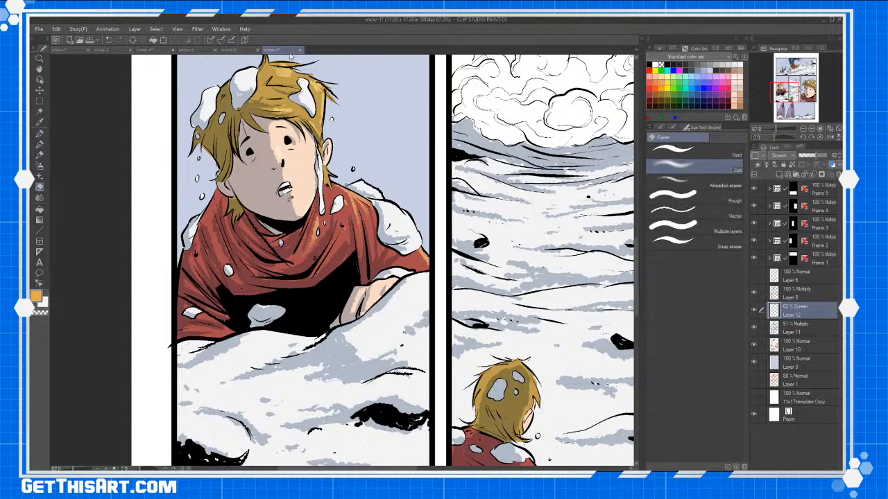
Highlight the boy seen from behind in the middle panel and the cloak folds of both hooded figures below.
mouse_move(492, 297)
mouse_down()
mouse_move(490, 199)
mouse_move(389, 157)
mouse_up()
key(p)
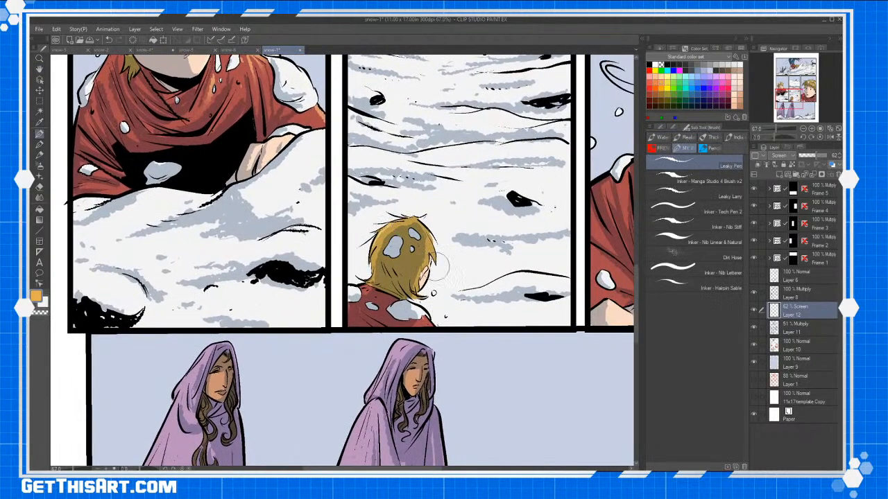
key(space)
mouse_move(529, 197)
mouse_down()
mouse_move(478, 383)
mouse_move(555, 110)
mouse_up()
drag(381, 464, 401, 357)
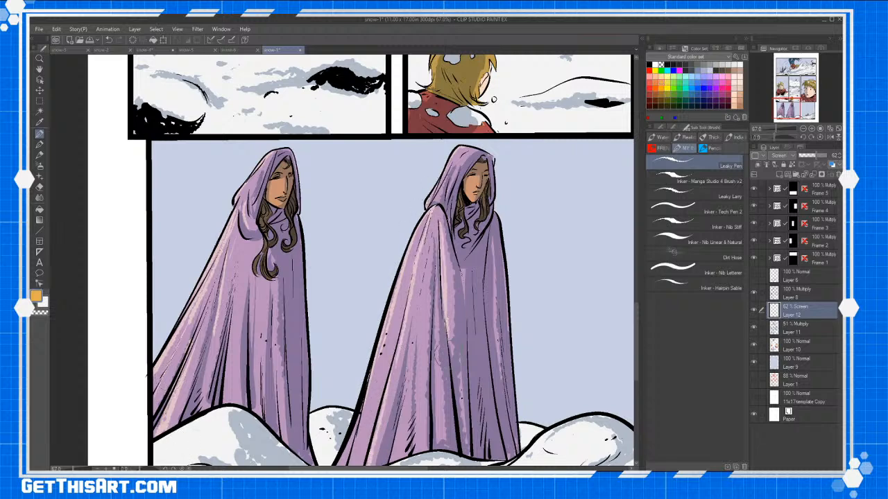
Highlight the boy's nose and hair in the close-up panel, blending the nose highlight with the soft eraser.
mouse_move(636, 310)
mouse_down()
mouse_move(637, 340)
mouse_move(629, 224)
mouse_up()
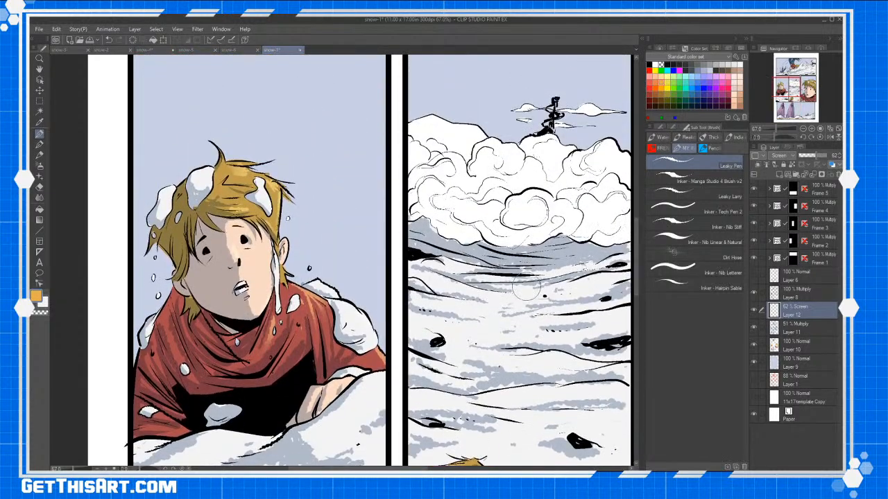
key(space)
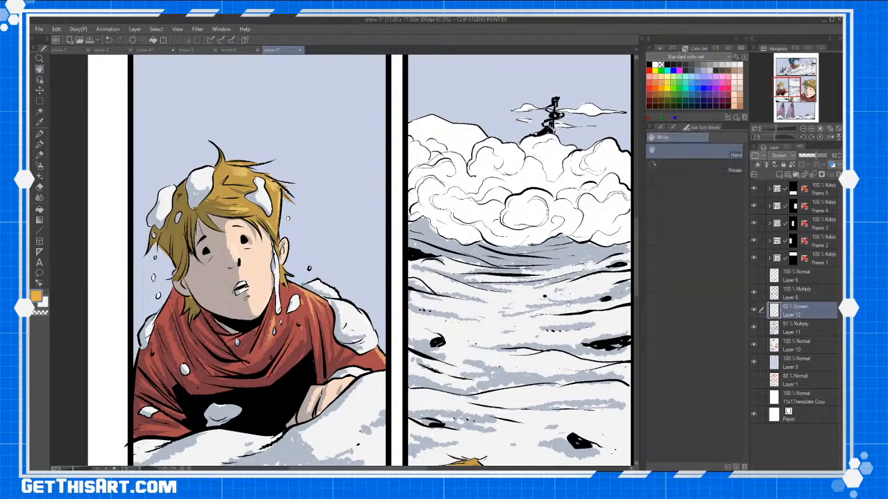
mouse_move(568, 301)
mouse_down()
mouse_move(501, 270)
mouse_move(377, 111)
mouse_move(210, 86)
mouse_up()
mouse_move(465, 151)
mouse_down()
mouse_move(388, 306)
mouse_move(315, 347)
mouse_up()
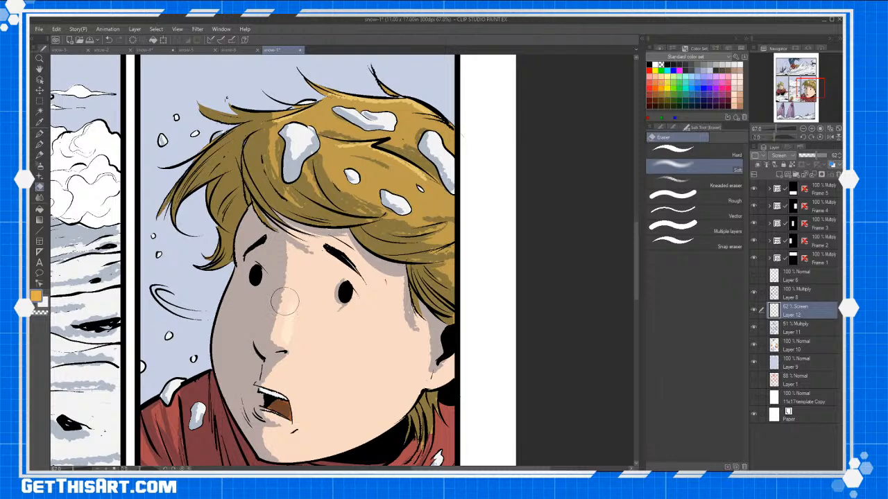
key(b)
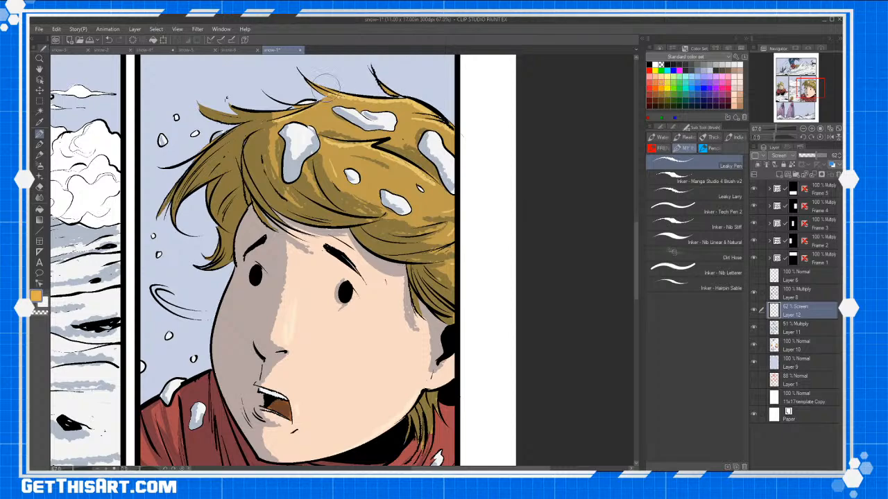
Paint orange highlights along the lower folds of the close-up boy's red top and soften them with the eraser.
scroll(628, 258, down, 5)
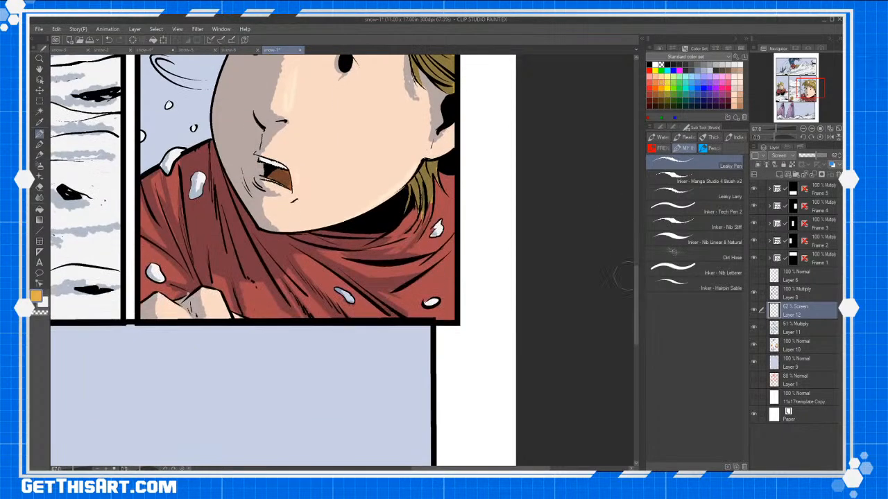
drag(457, 219, 434, 241)
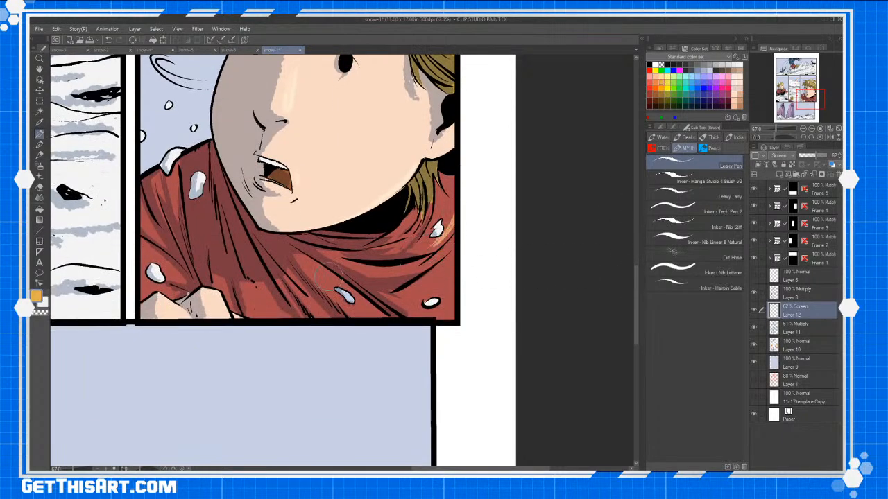
drag(334, 275, 378, 315)
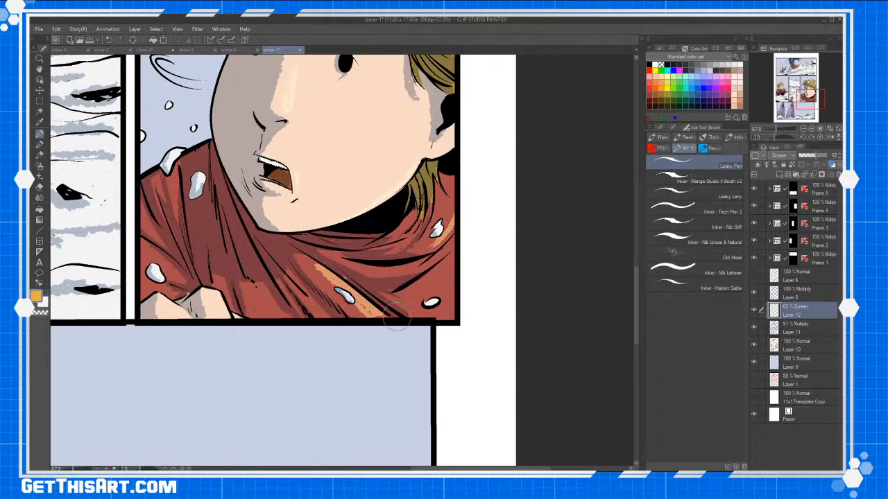
key(e)
drag(329, 288, 355, 304)
key(b)
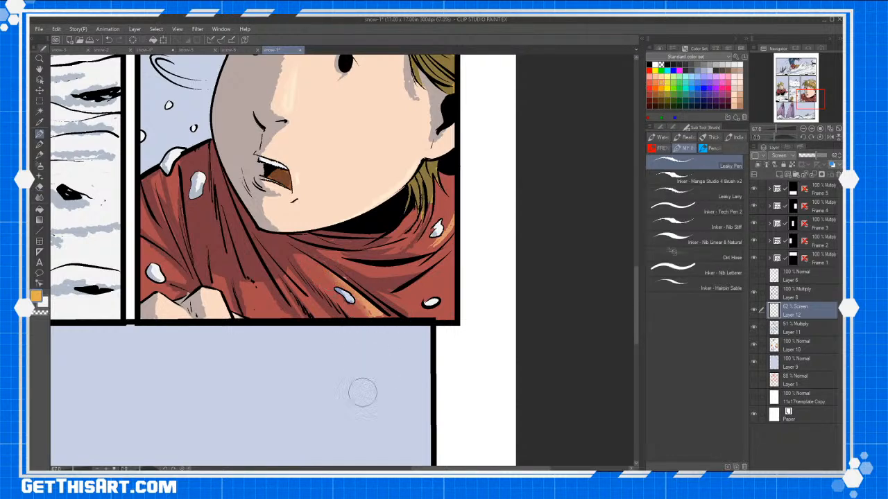
Add small highlights to the red top beside the close-up boy's hand and on the shoulder folds, softening each with the eraser.
mouse_move(270, 318)
mouse_down()
mouse_move(258, 291)
mouse_move(256, 319)
mouse_up()
key(e)
key(b)
mouse_move(158, 249)
mouse_down()
mouse_move(166, 219)
mouse_move(142, 249)
mouse_move(176, 265)
mouse_up()
key(e)
key(b)
scroll(277, 208, up, 4)
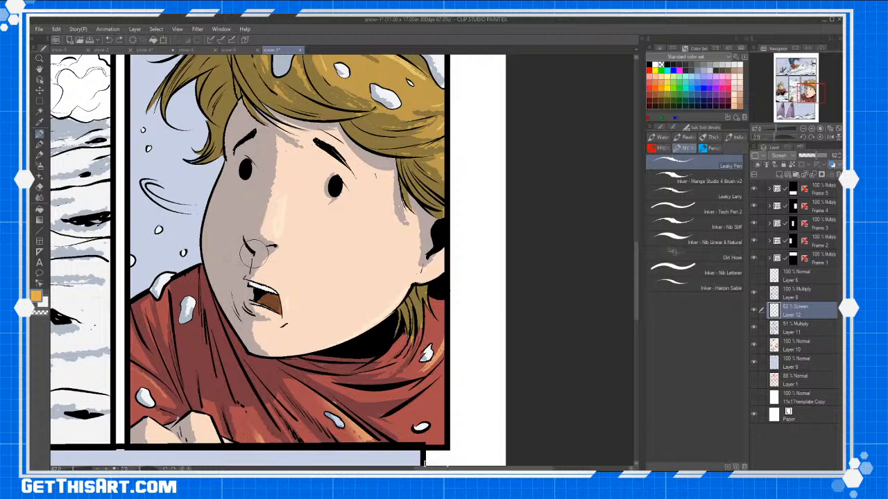
key(e)
key(b)
scroll(447, 239, down, 5)
mouse_move(446, 245)
mouse_down()
mouse_move(438, 274)
mouse_move(515, 265)
mouse_up()
key(ctrl+space)
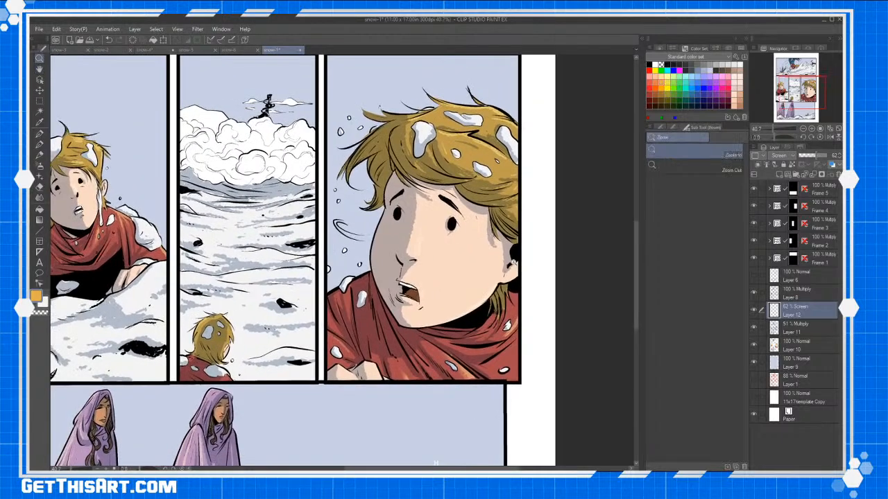
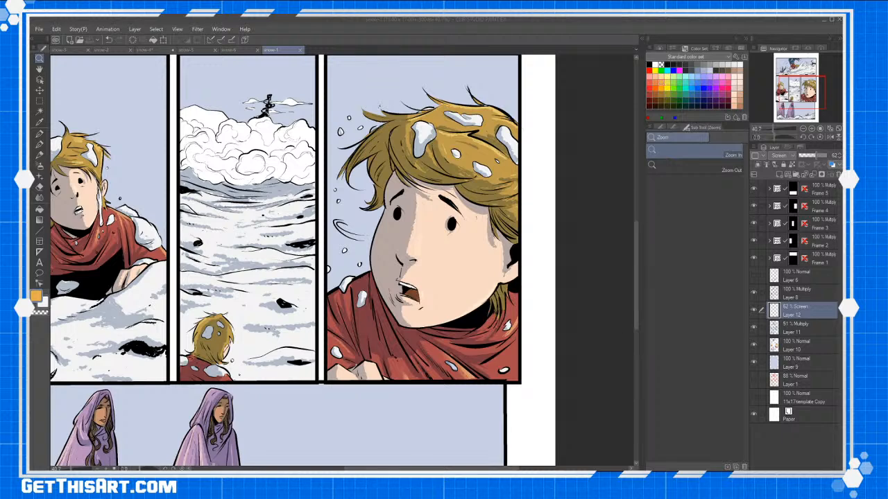
Add a new layer above the 62% Screen highlight layer and set its blending mode to Screen.
drag(636, 264, 630, 218)
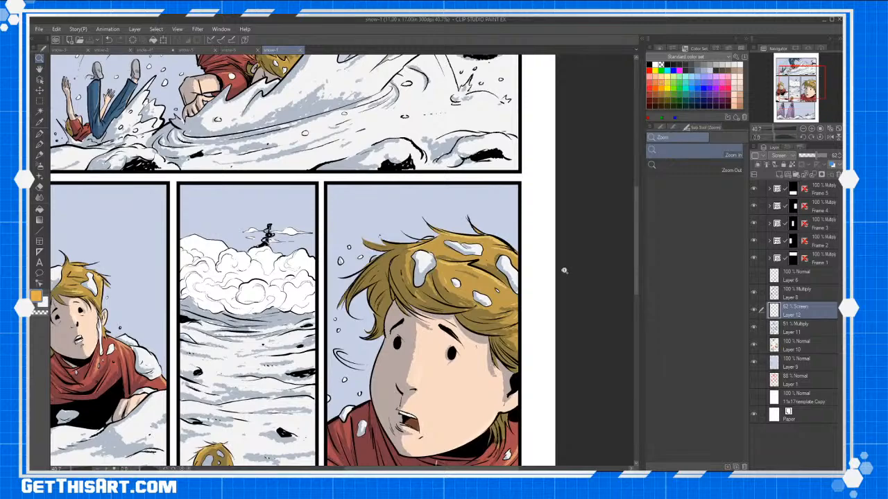
key(h)
key(ctrl+0)
drag(561, 272, 526, 280)
click(41, 110)
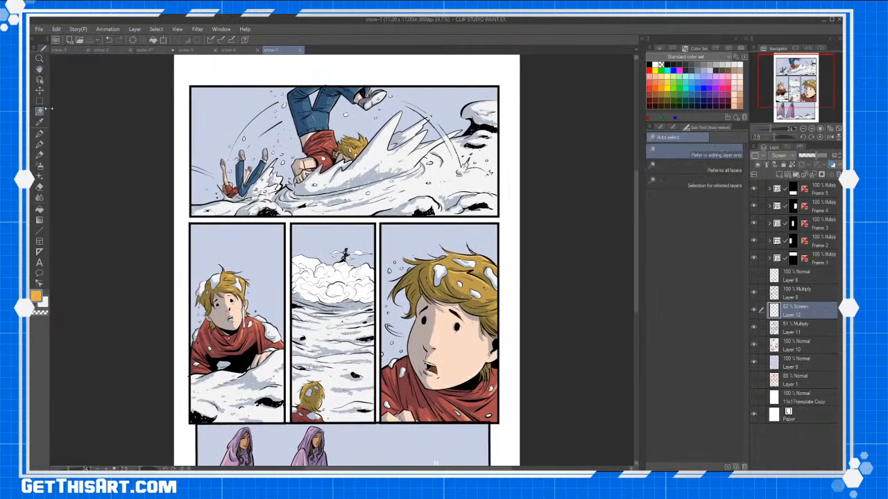
click(793, 362)
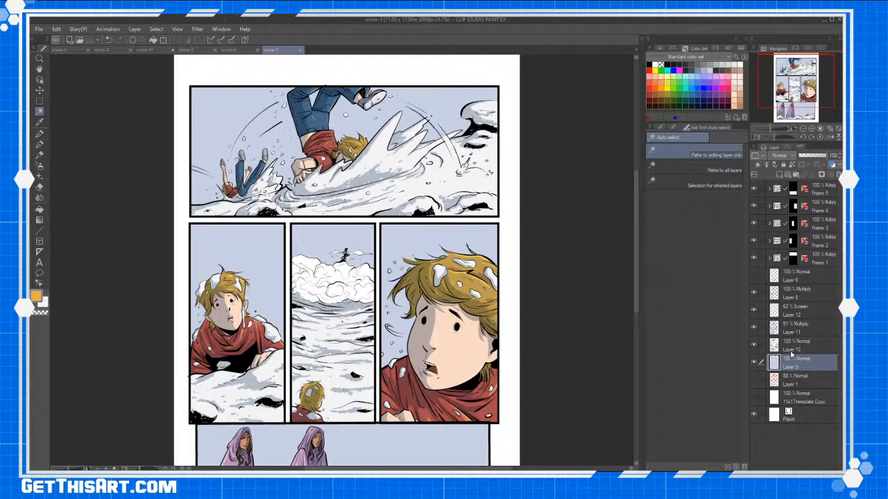
click(799, 319)
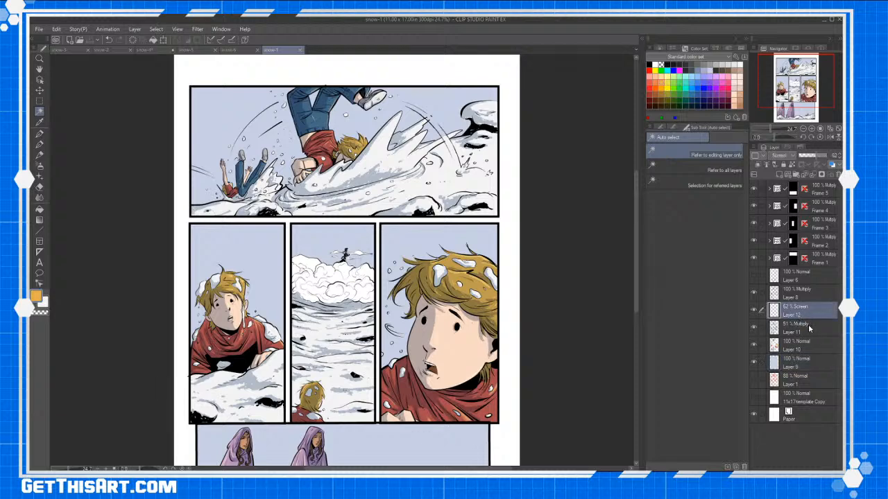
click(784, 165)
click(783, 156)
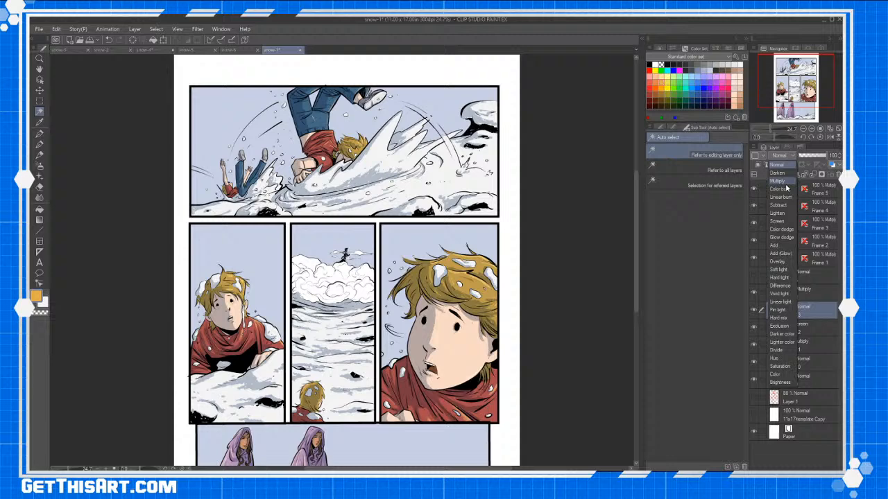
click(786, 222)
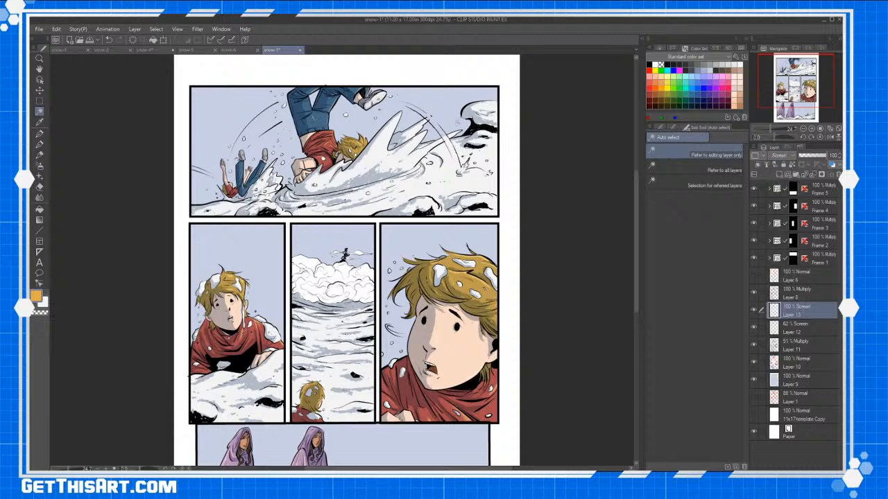
Select the flat blue sky areas across the page and subtract the middle and bottom rows, keeping only the top panel's sky.
click(456, 121)
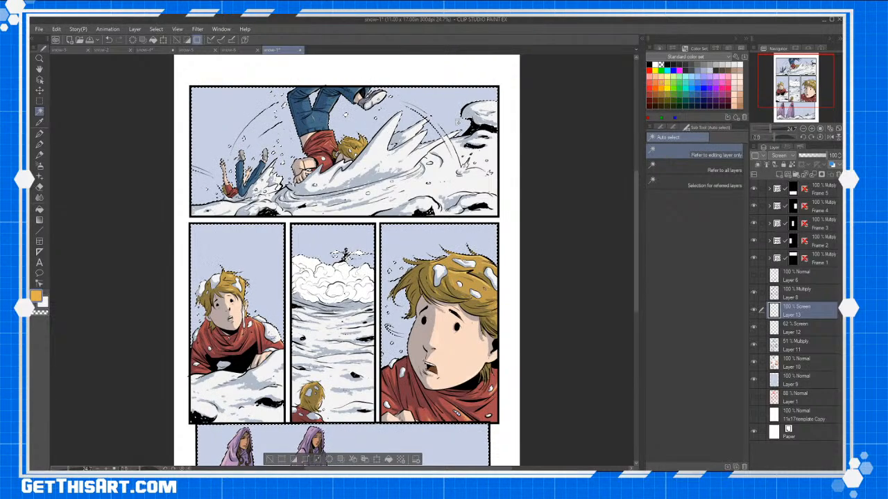
scroll(548, 243, down, 3)
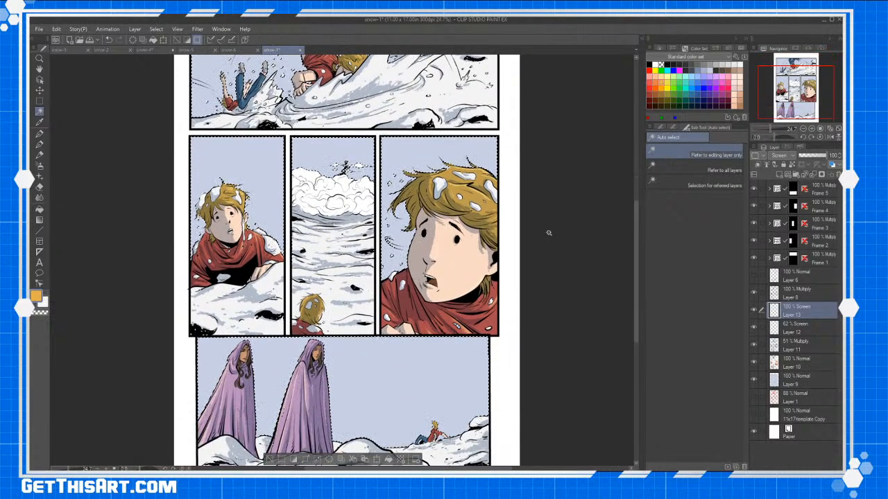
drag(549, 233, 436, 249)
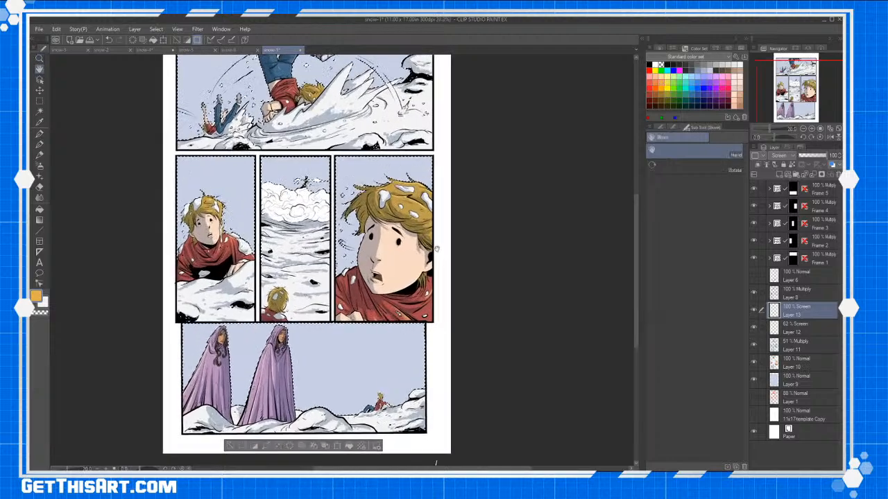
key(m)
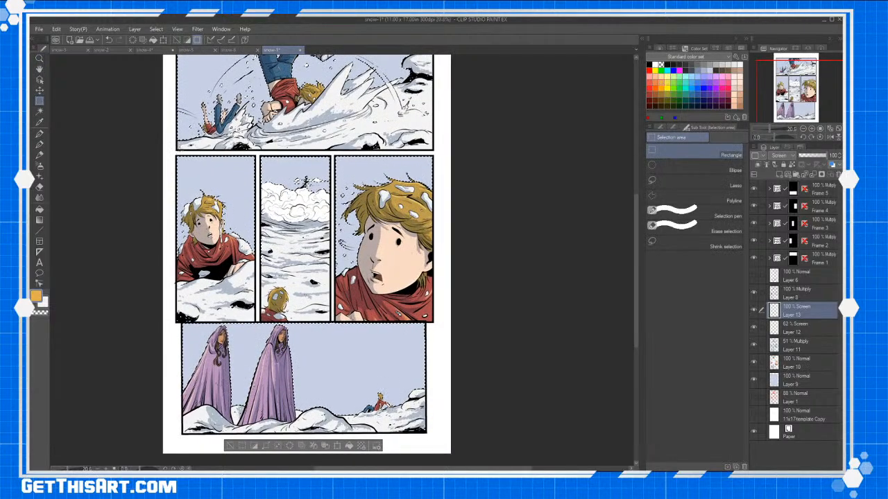
drag(172, 153, 454, 448)
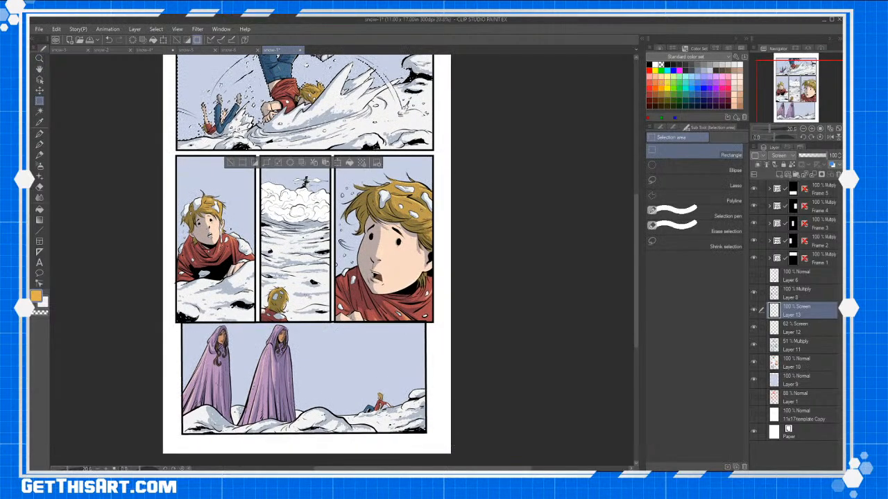
scroll(638, 220, up, 3)
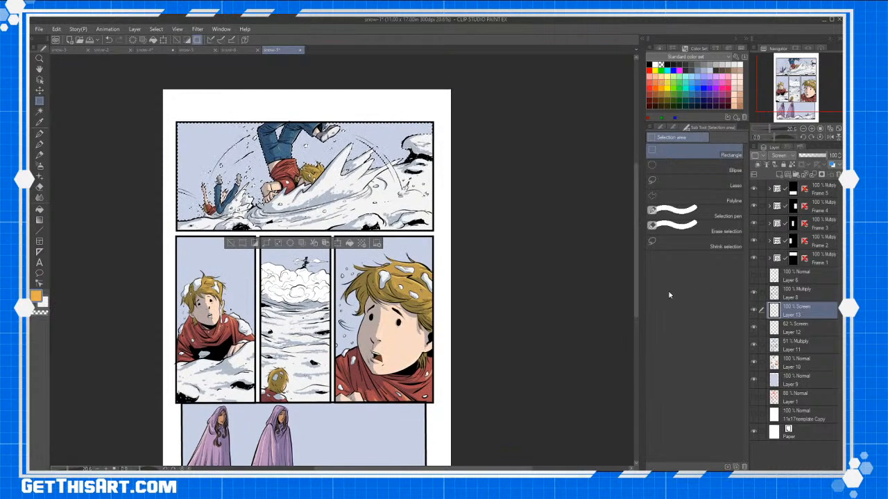
Apply pale blue foreground-to-transparent gradients to the top panel's sky on the Screen layer and a new Multiply layer, and deselect.
click(40, 220)
click(709, 71)
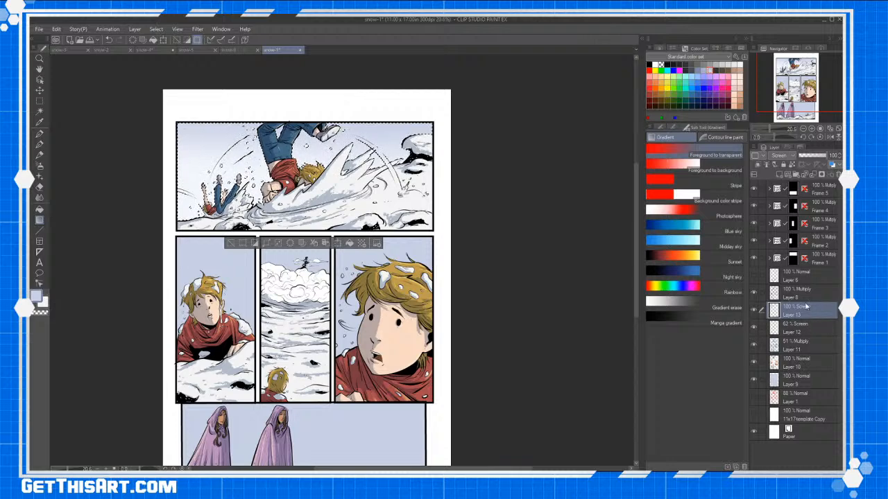
click(777, 175)
click(781, 156)
click(784, 186)
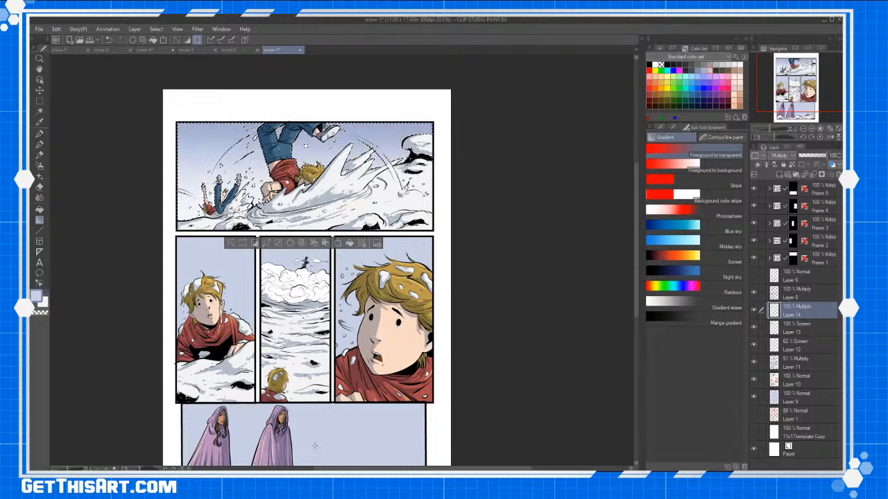
key(ctrl+d)
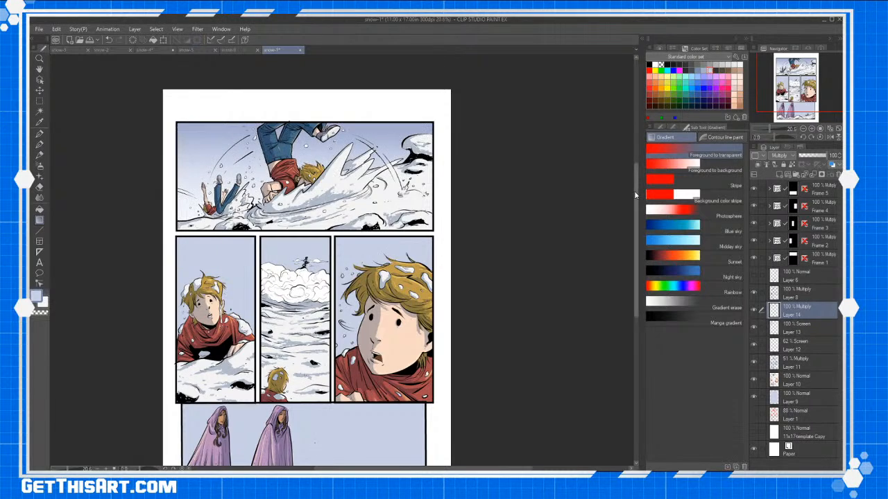
Select the flat blue sky areas across the page with Auto select while staying on the new Multiply layer.
scroll(636, 206, down, 3)
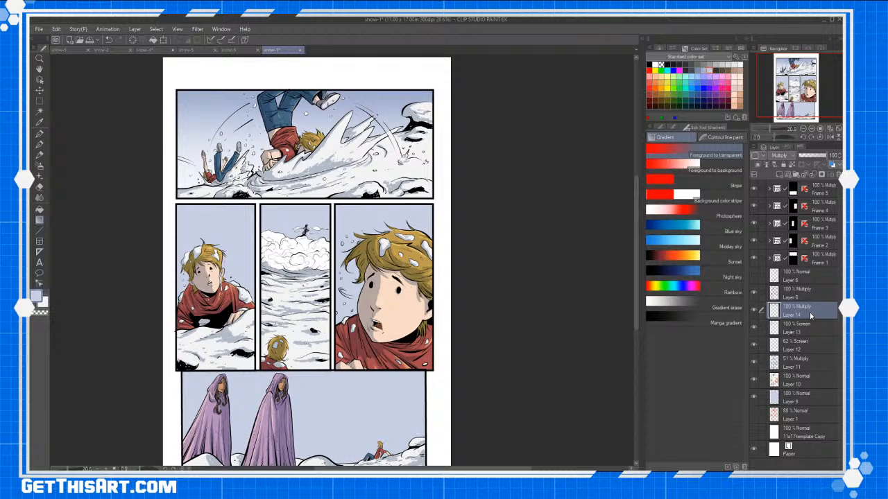
key(w)
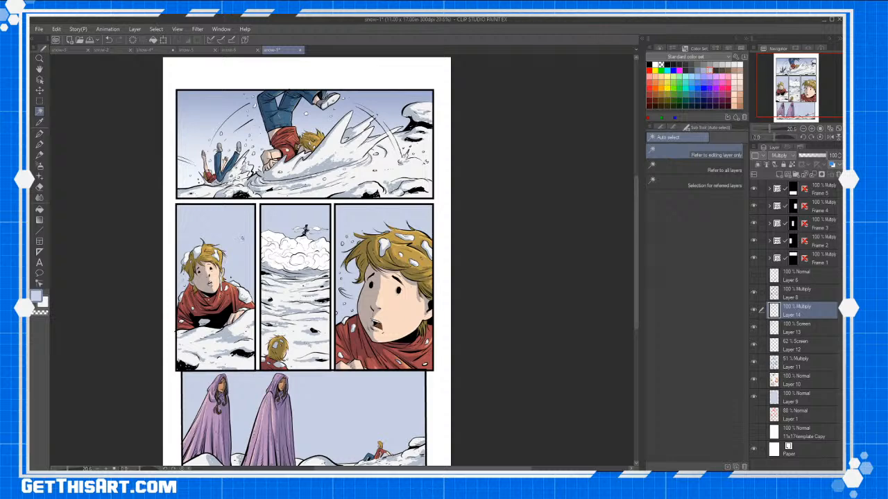
click(244, 237)
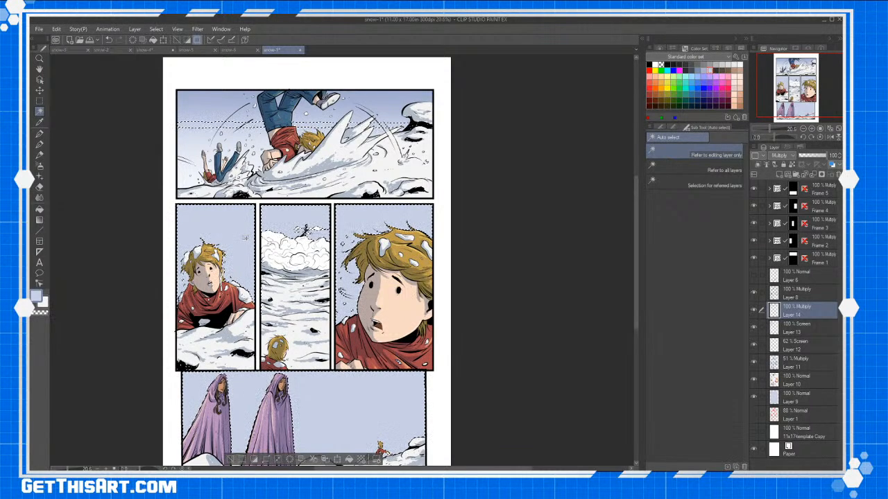
click(40, 102)
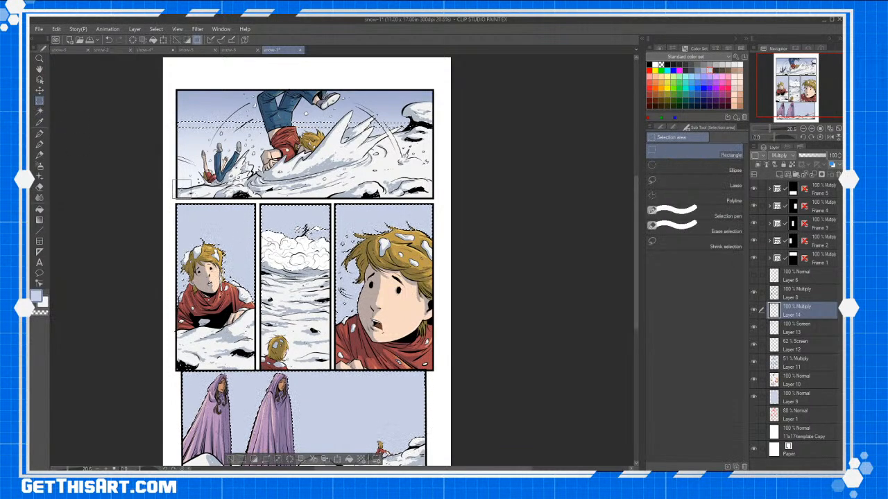
mouse_move(172, 77)
mouse_down()
mouse_move(310, 60)
mouse_move(294, 198)
mouse_up()
drag(505, 79, 547, 73)
key(ctrl+z)
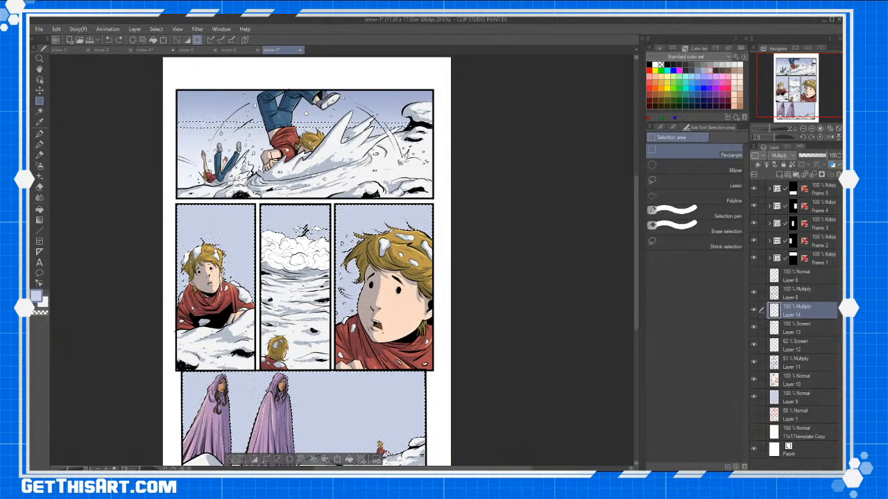
Subtract the top panel, the other two middle-row panels and the bottom panel, keeping only the first middle-row panel's sky selected.
drag(176, 200, 465, 67)
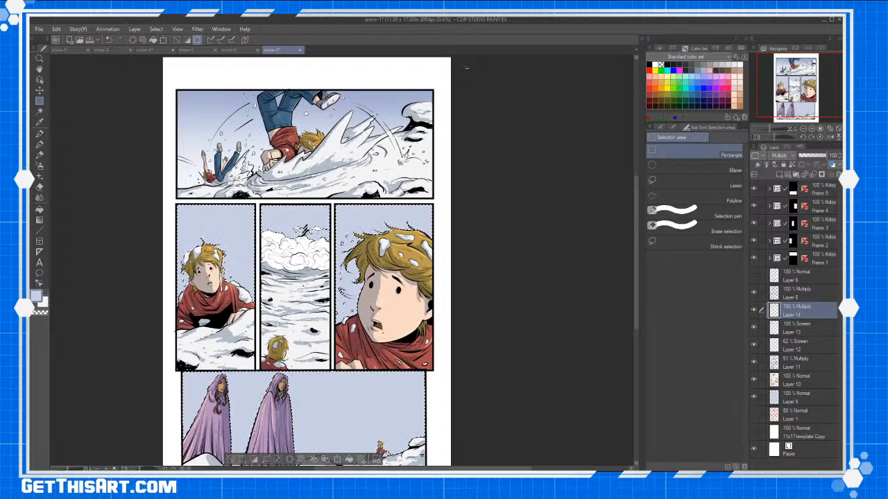
drag(258, 201, 455, 400)
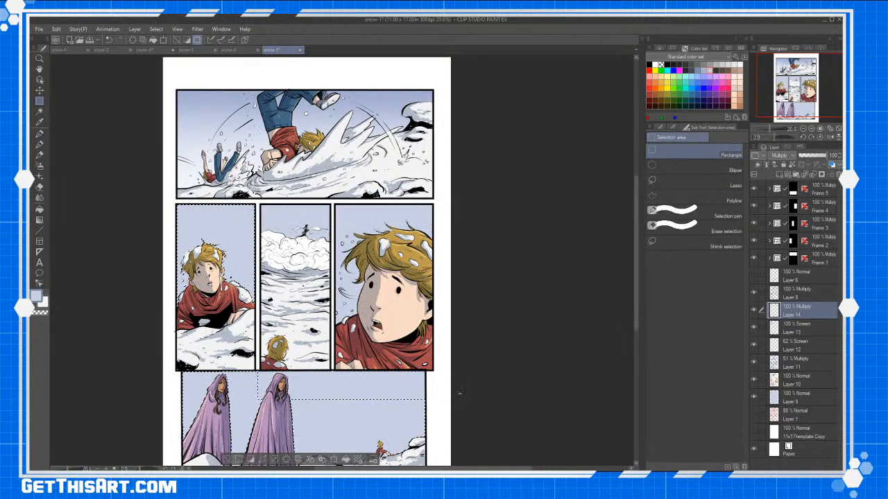
drag(637, 265, 637, 297)
drag(460, 429, 168, 284)
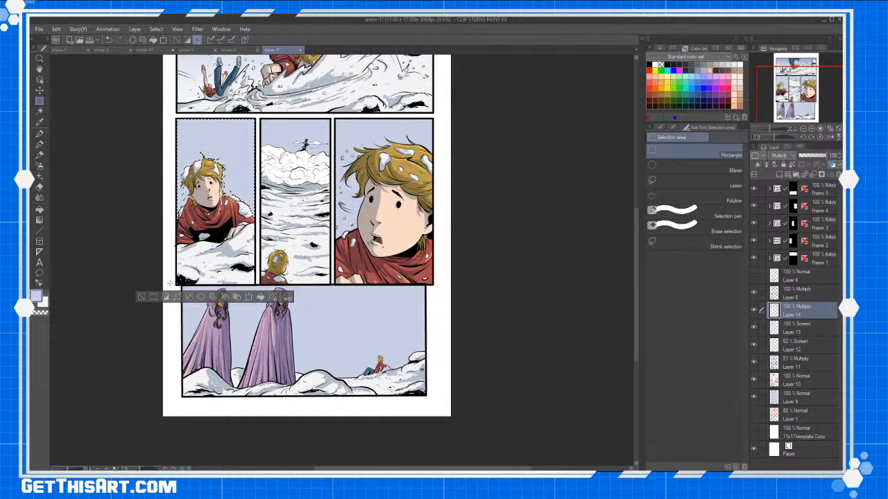
key(g)
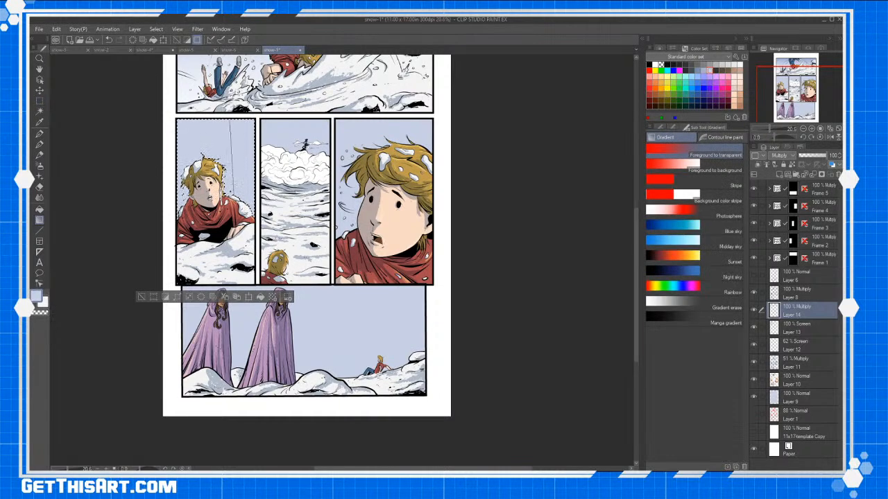
drag(231, 194, 230, 196)
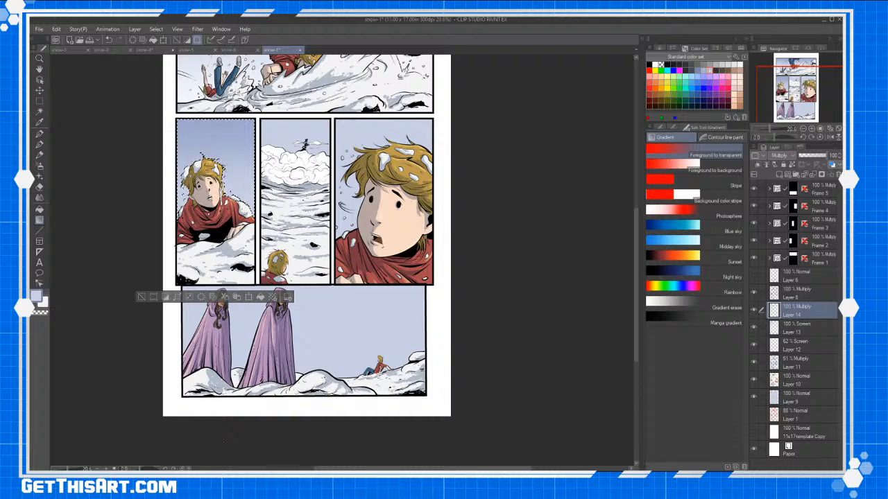
key(ctrl+z)
click(699, 70)
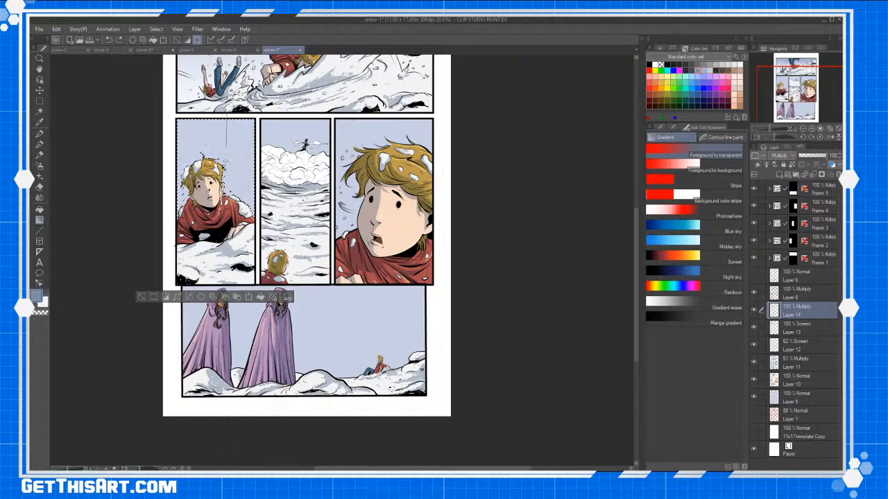
drag(226, 145, 226, 147)
key(ctrl+z)
Shade the sky behind the boy in the first middle-row panel with a pale blue gradient fading downward.
drag(237, 199, 238, 201)
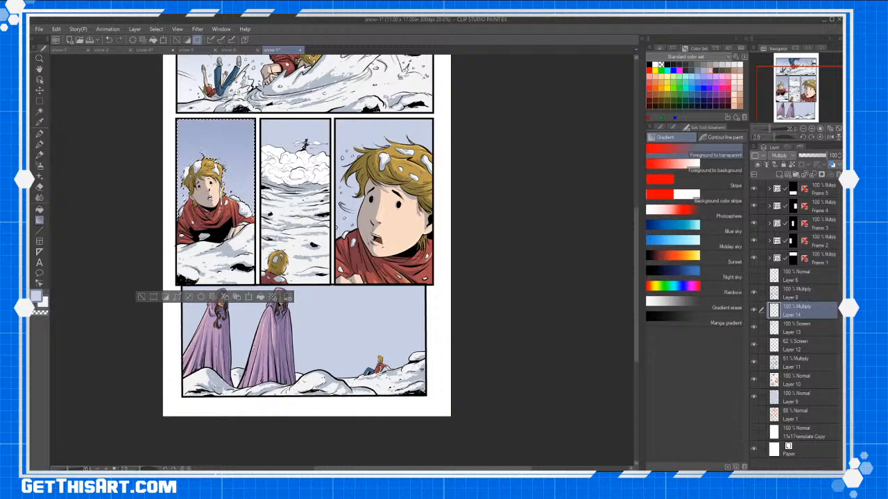
drag(228, 139, 229, 140)
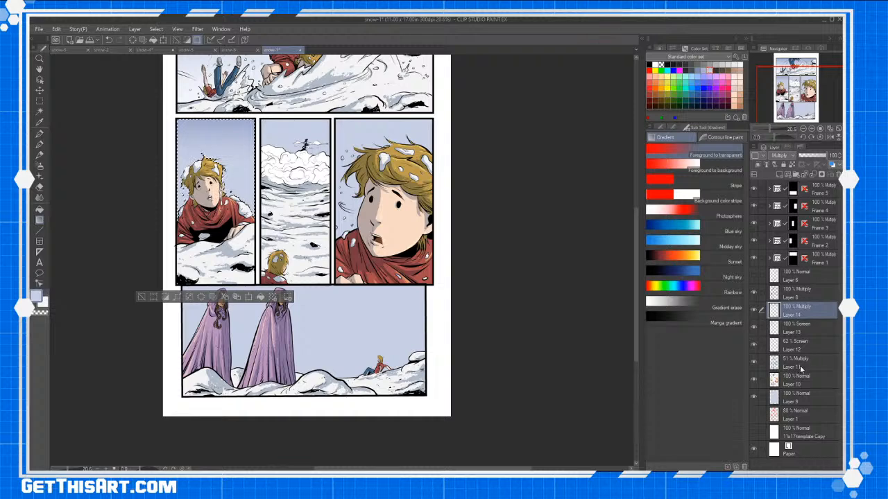
Reselect the blue sky areas and subtract the surrounding panels, keeping only the narrow centre panel's sky selected.
key(w)
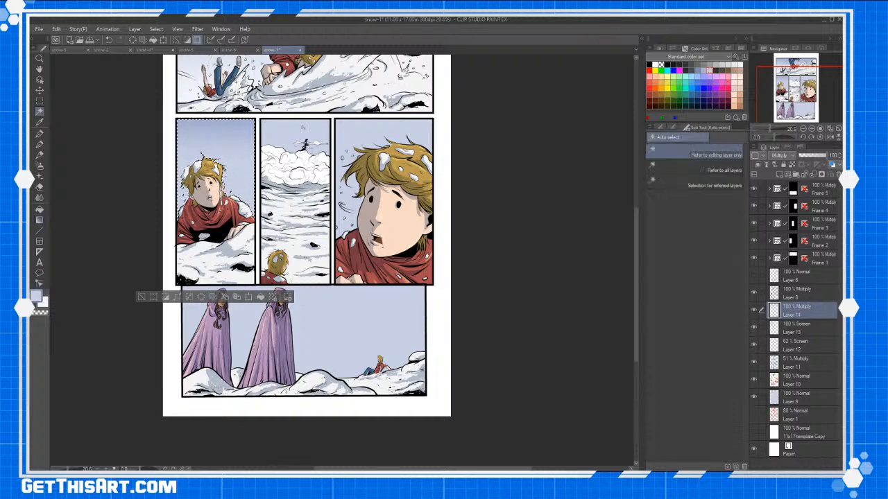
click(313, 136)
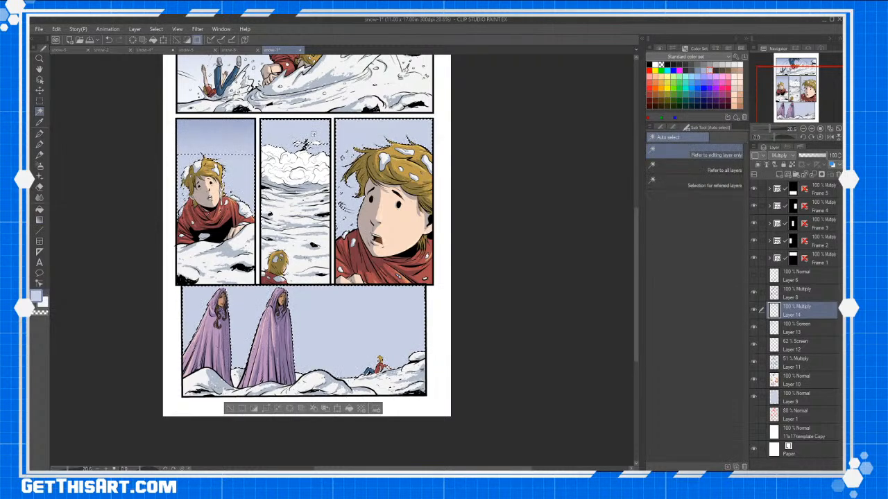
key(m)
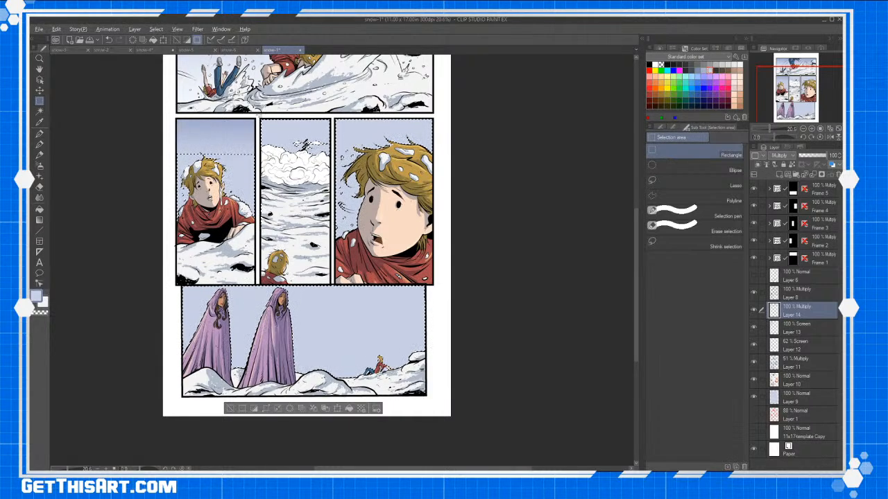
drag(259, 116, 165, 425)
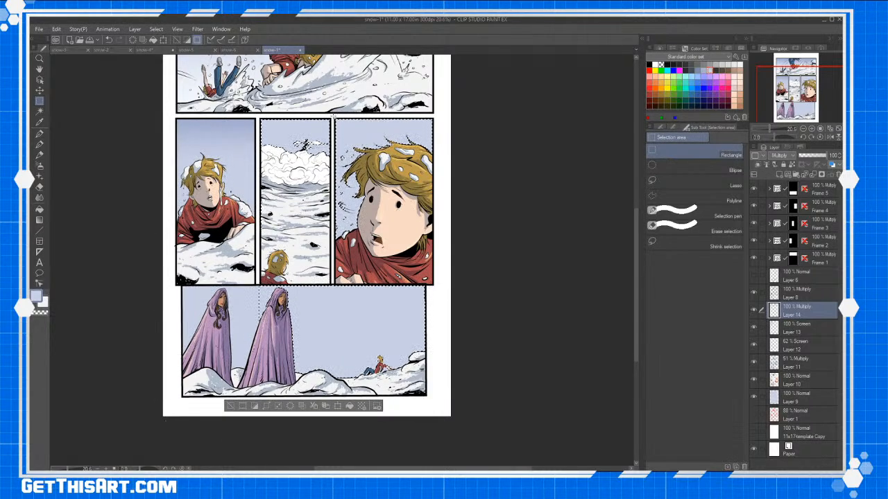
drag(333, 115, 469, 426)
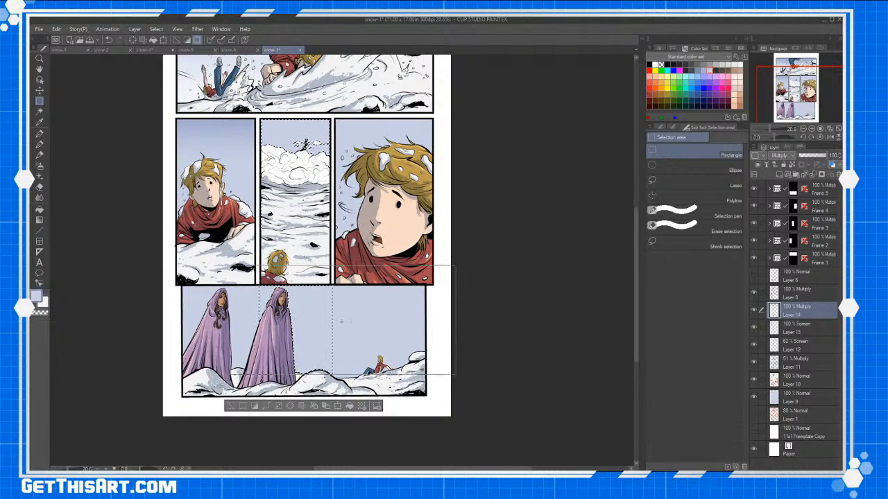
Shade the sky in the narrow centre panel with a pale blue Foreground to transparent gradient fading downward.
scroll(635, 240, up, 3)
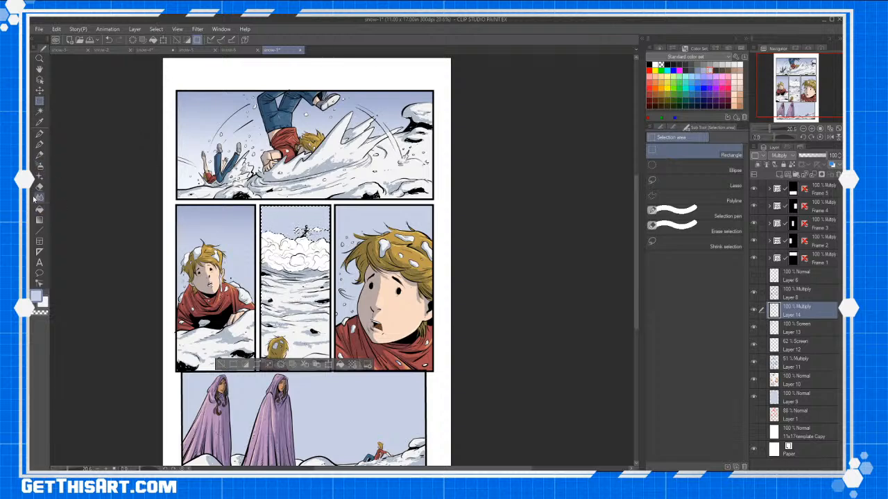
click(40, 220)
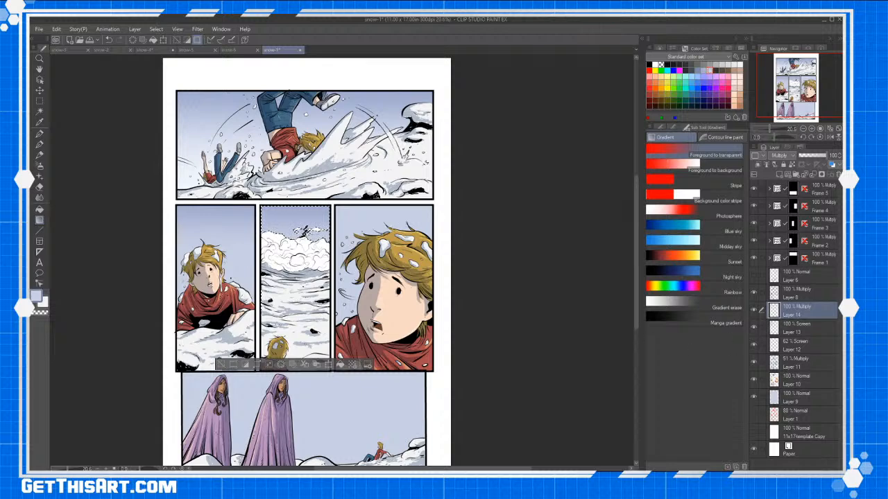
Isolate the sky of the third middle-row panel as a selection and shade it with a pale blue gradient fading downward.
key(w)
key(ctrl+shift+i)
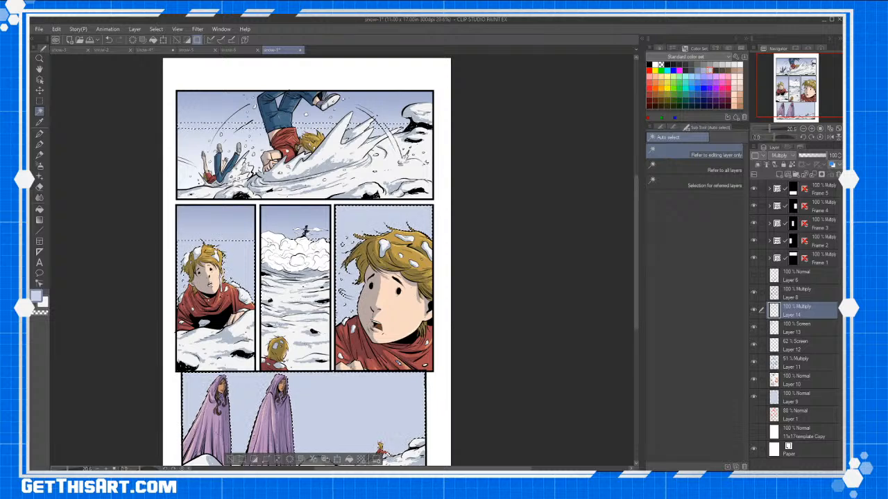
drag(634, 182, 635, 181)
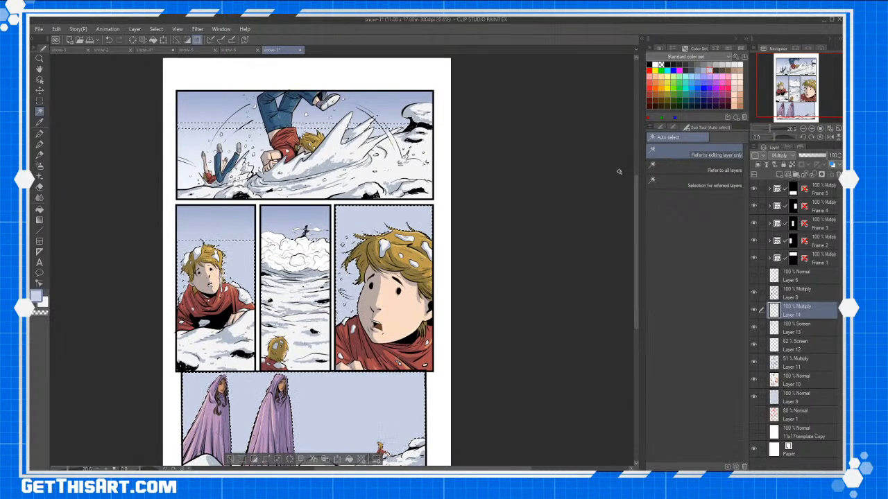
key(m)
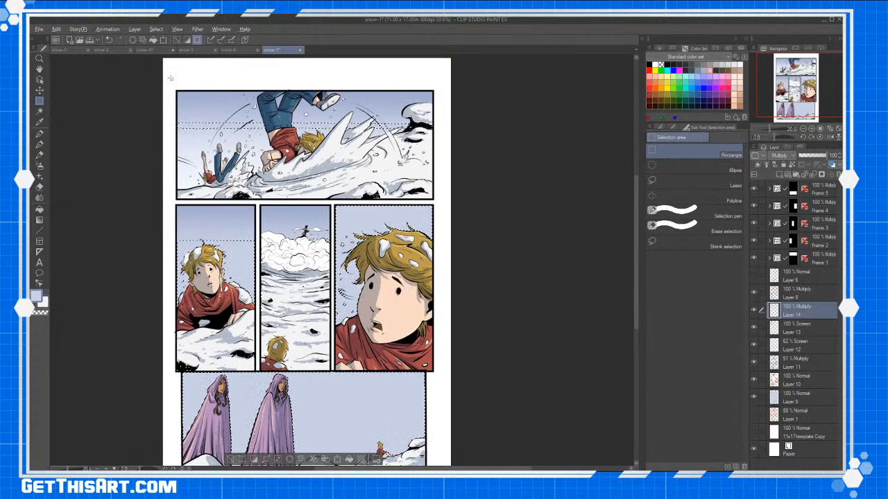
drag(157, 74, 500, 165)
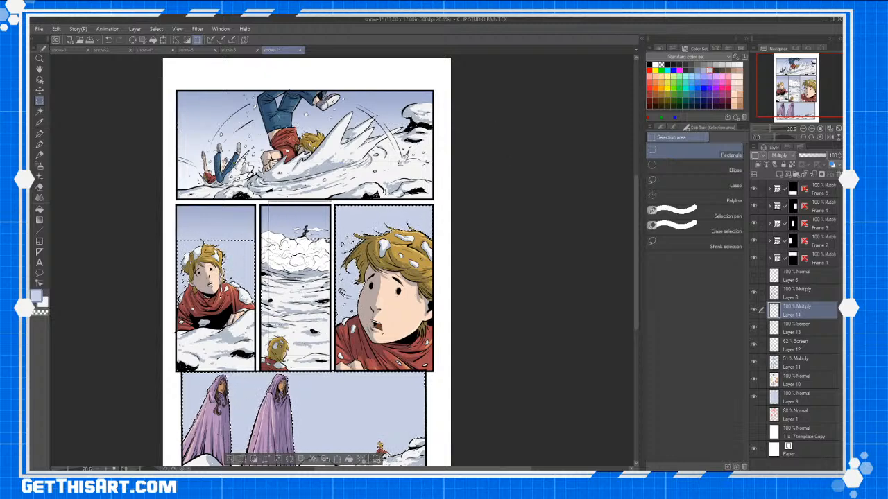
drag(269, 356, 151, 438)
drag(637, 244, 634, 264)
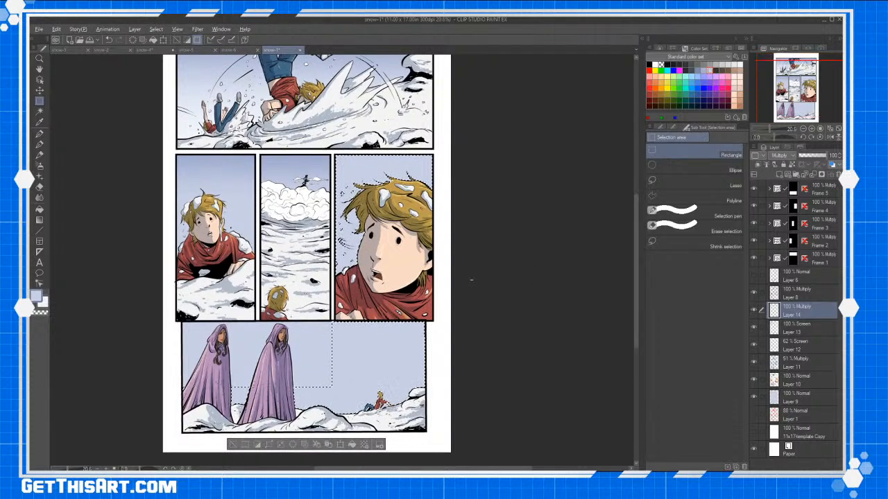
drag(471, 280, 181, 444)
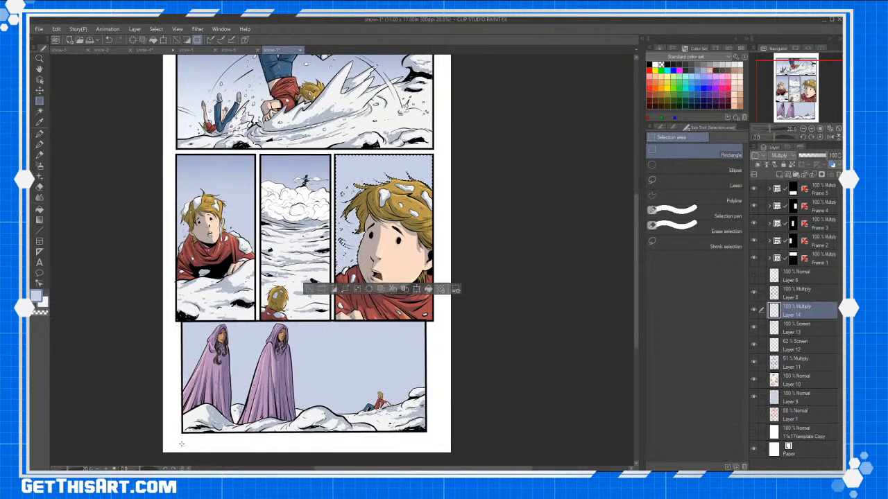
click(40, 220)
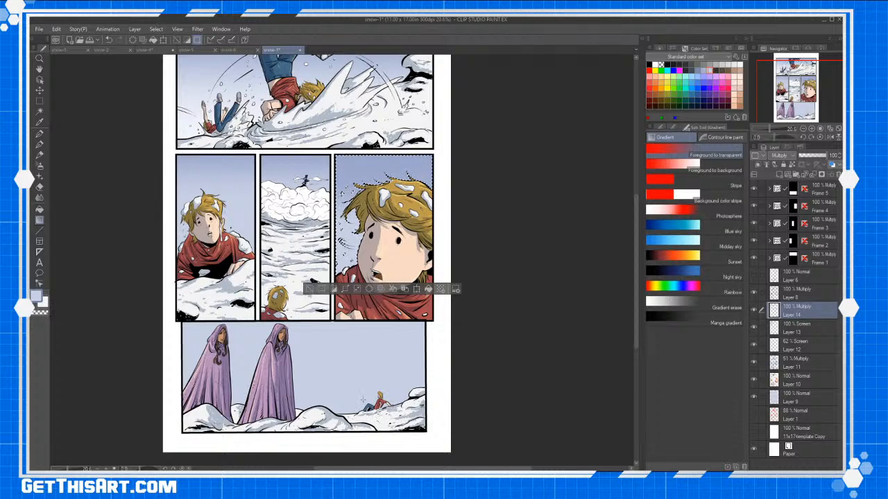
Isolate the sky behind the cloaked figures in the bottom panel and shade it with a pale blue gradient fading downward.
key(w)
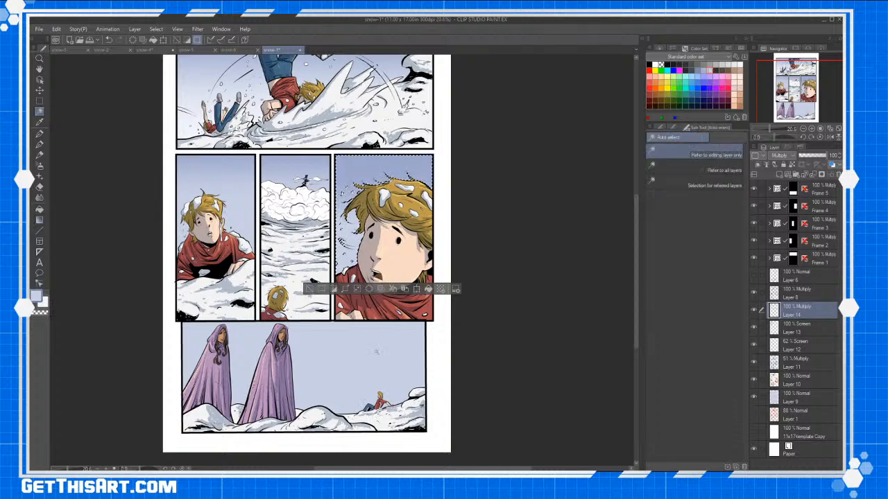
click(376, 352)
click(40, 100)
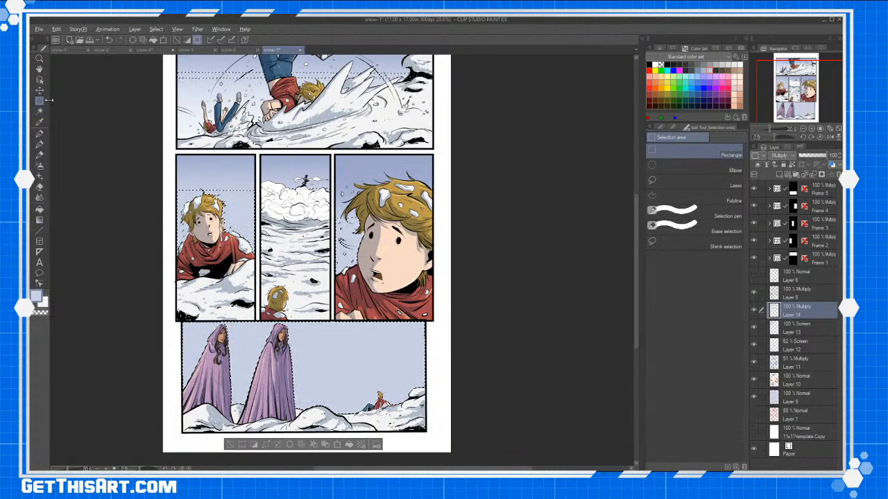
scroll(515, 53, up, 1)
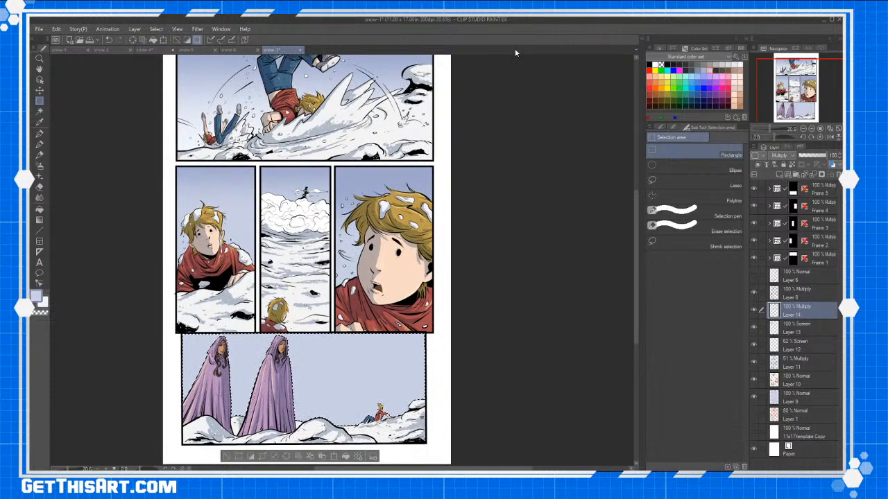
key(g)
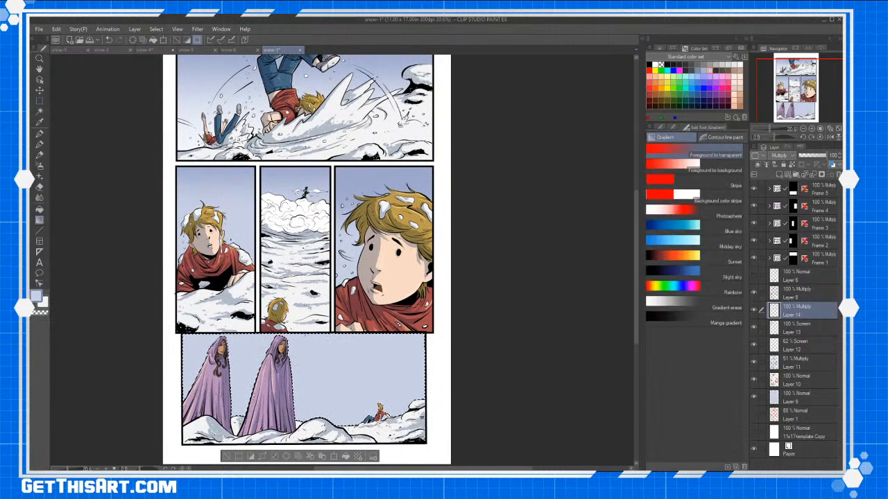
drag(307, 404, 306, 476)
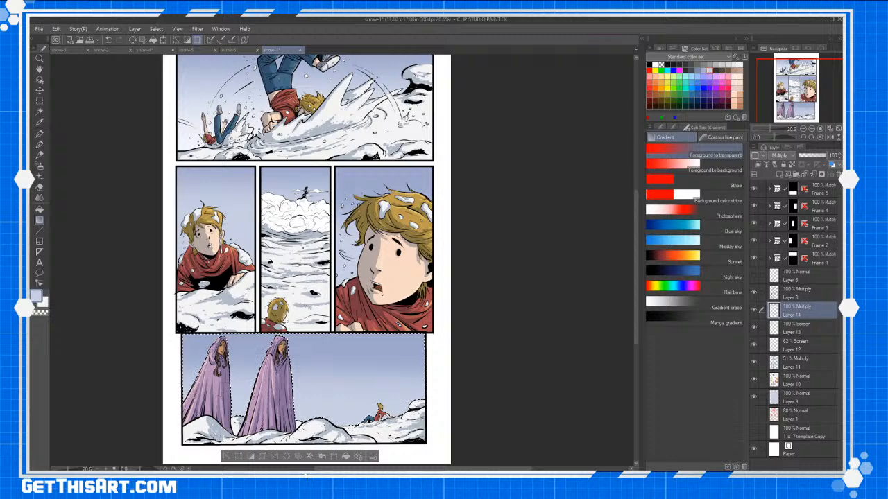
Reselect the sky areas on Screen Layer 13, soften them with the Soft airbrush, and clear the selection.
click(813, 328)
drag(346, 425, 338, 268)
key(w)
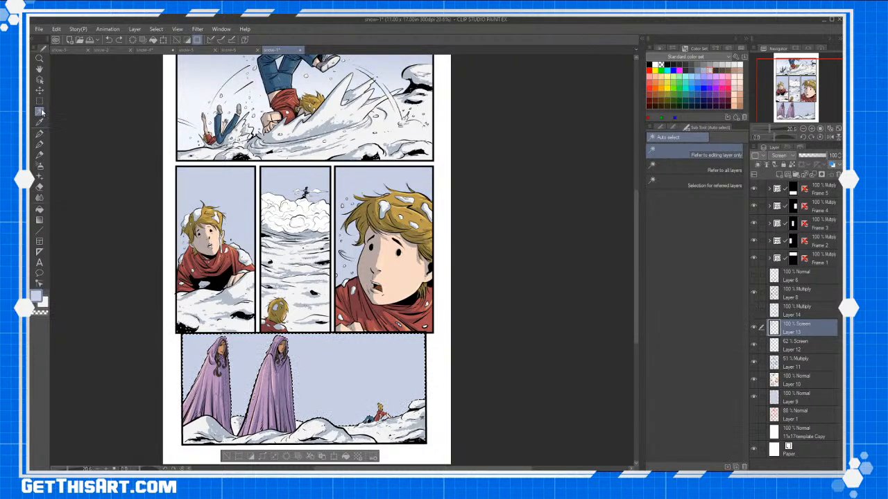
key(ctrl+d)
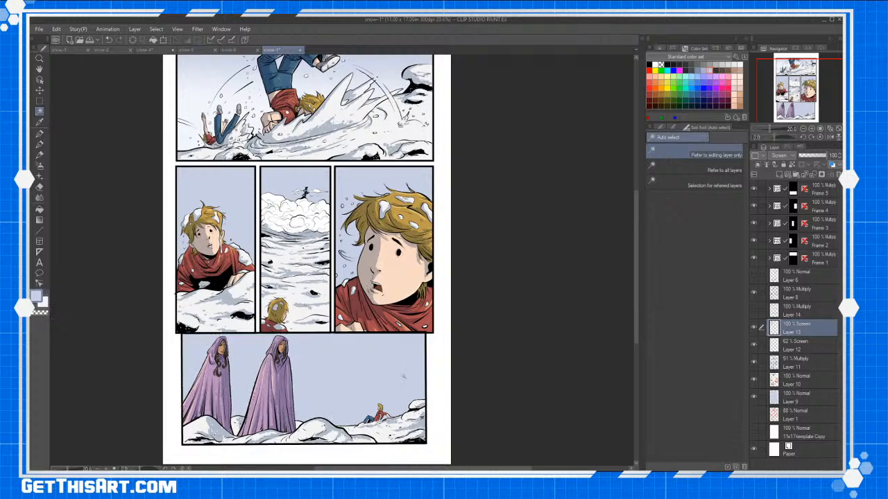
click(403, 376)
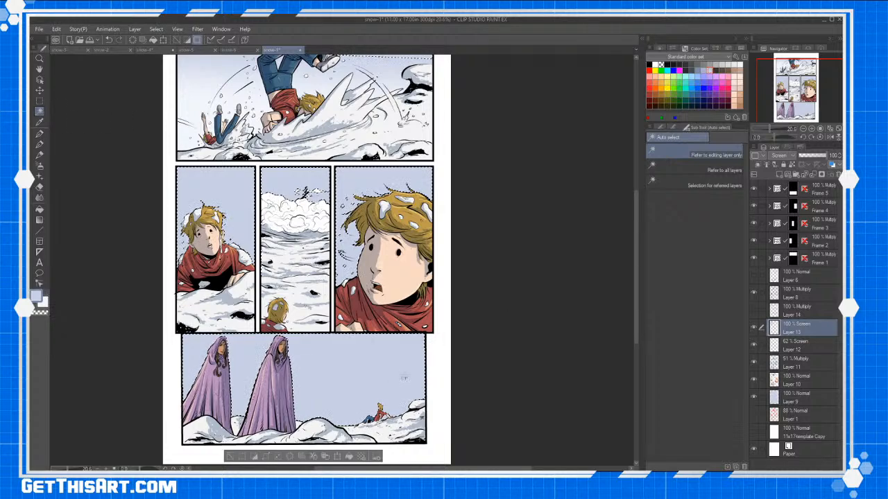
click(755, 311)
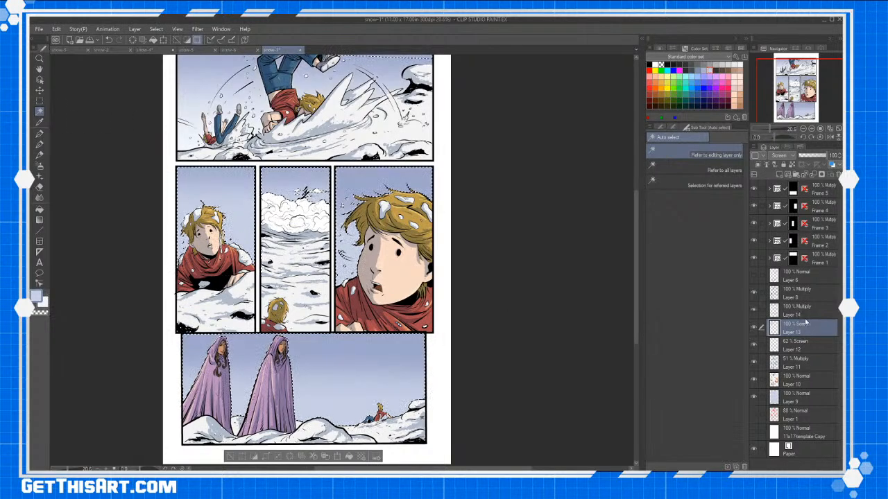
click(40, 166)
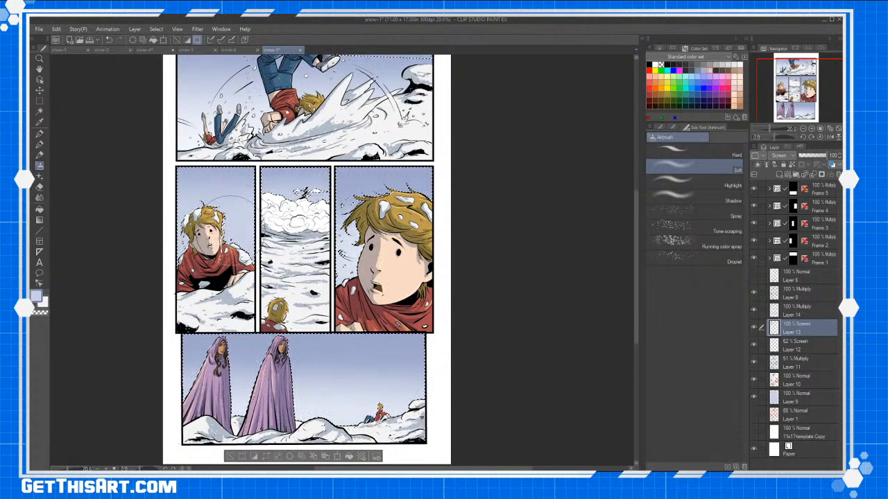
key(ctrl+d)
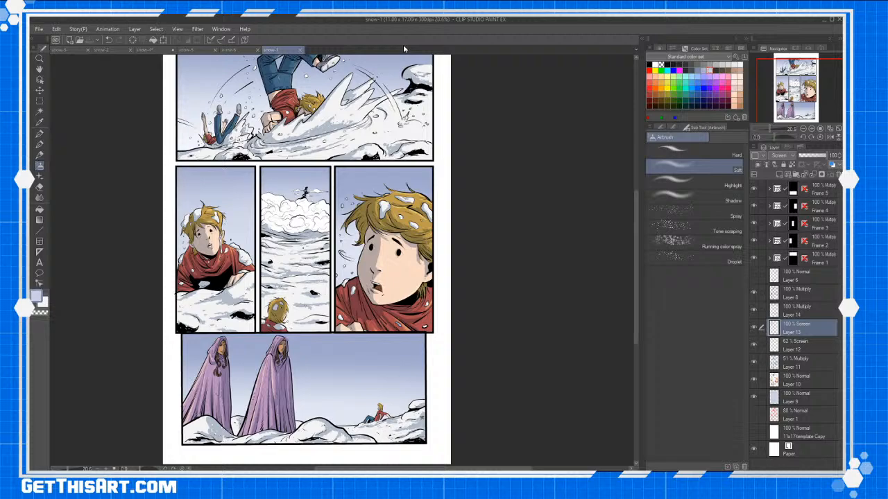
Select the white clouds in the narrow centre panel with Auto select and make Multiply Layer 11 active.
drag(636, 238, 636, 240)
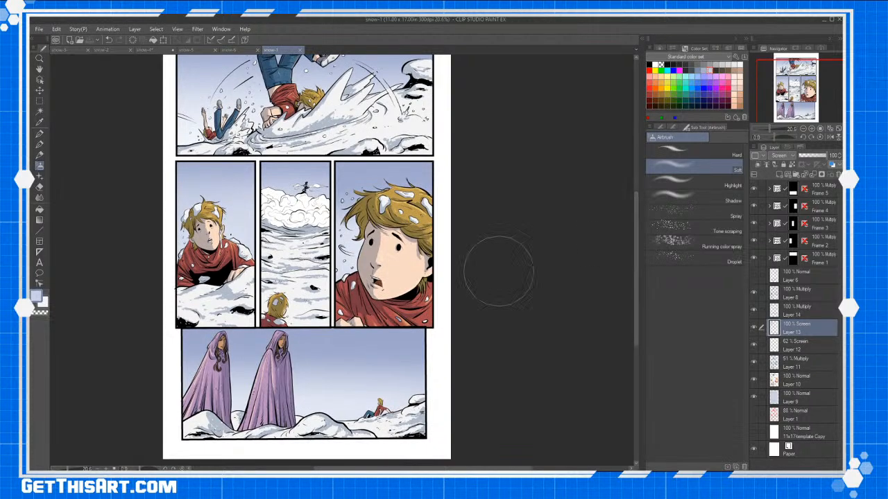
key(space)
drag(484, 304, 555, 276)
key(ctrl+space)
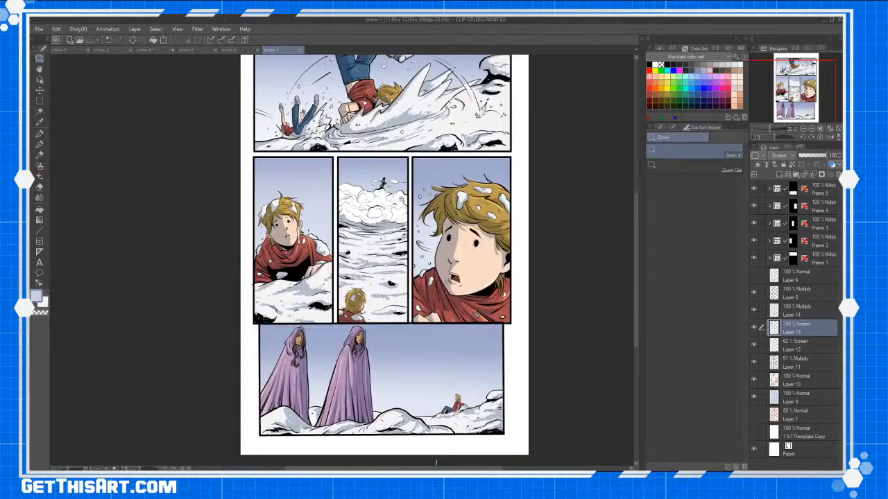
drag(375, 206, 435, 227)
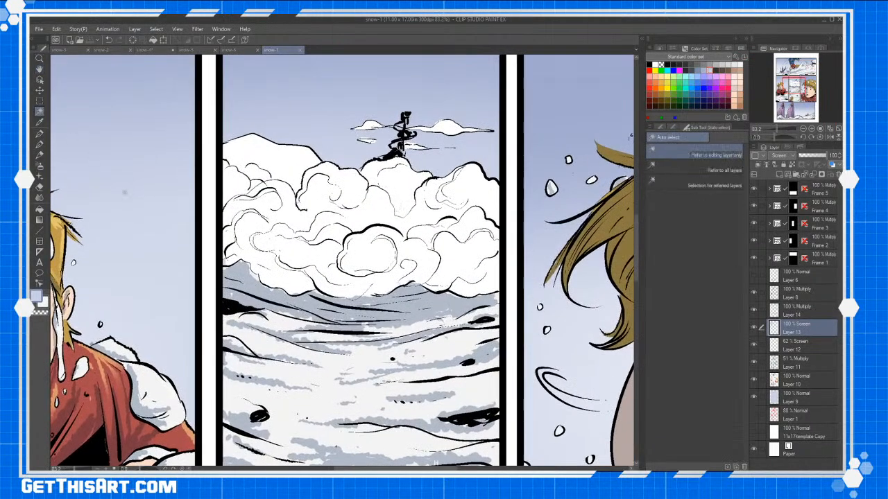
click(452, 289)
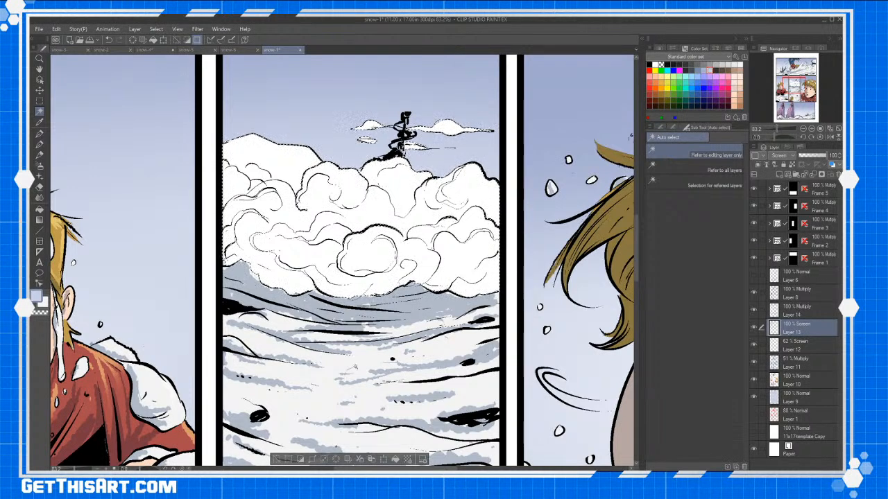
click(811, 362)
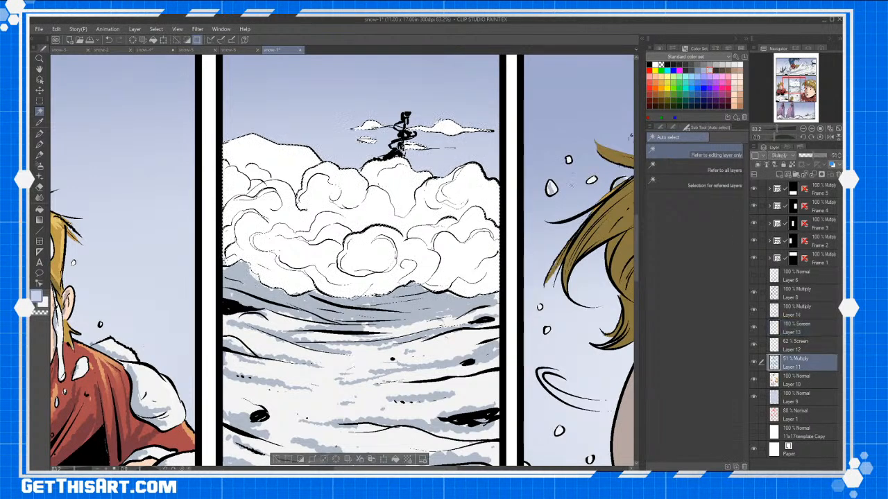
Paint pale blue shadows along the cloud curls in the centre panel with the Inker - Manga Studio 4 Brush v2.
key(p)
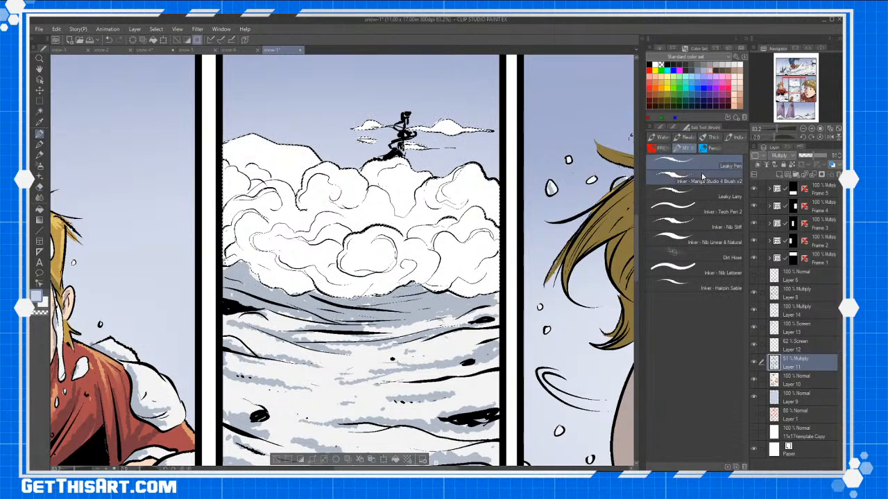
click(706, 179)
drag(339, 244, 370, 229)
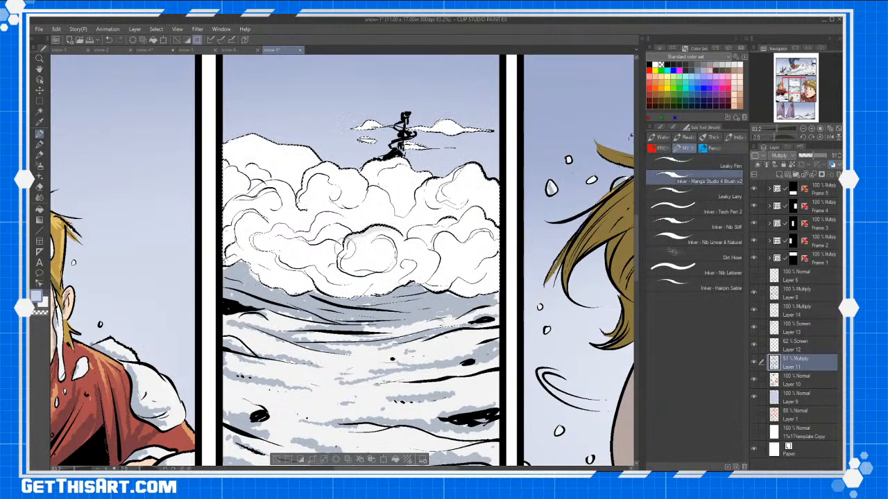
drag(386, 263, 390, 241)
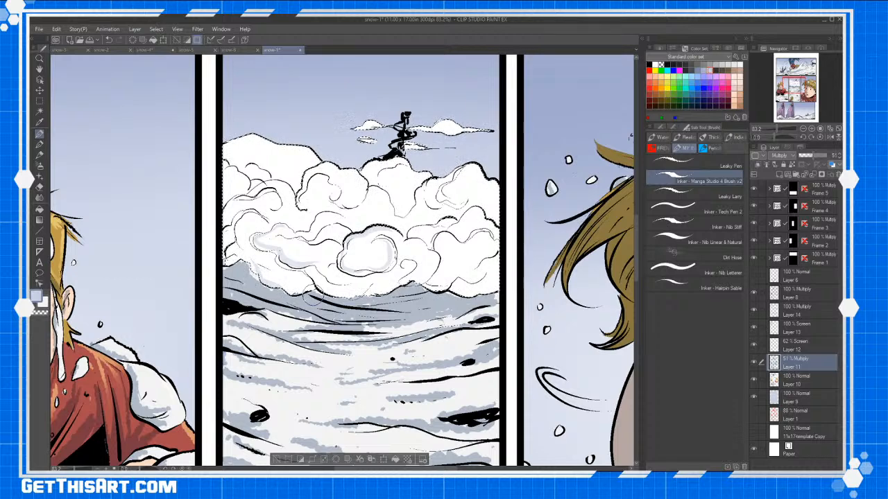
mouse_move(240, 244)
mouse_down()
mouse_move(254, 215)
mouse_move(249, 199)
mouse_move(228, 204)
mouse_move(233, 169)
mouse_move(266, 174)
mouse_move(240, 170)
mouse_up()
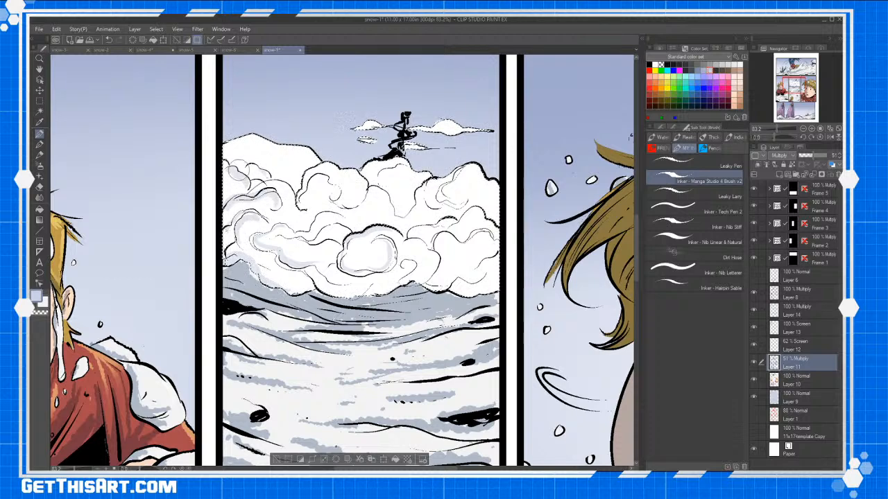
mouse_move(309, 229)
mouse_down()
mouse_move(335, 217)
mouse_move(321, 179)
mouse_move(301, 201)
mouse_move(320, 170)
mouse_move(365, 173)
mouse_move(333, 166)
mouse_move(361, 182)
mouse_move(347, 204)
mouse_move(255, 192)
mouse_move(379, 252)
mouse_move(275, 237)
mouse_up()
mouse_move(430, 209)
mouse_down()
mouse_move(405, 213)
mouse_move(453, 168)
mouse_move(495, 183)
mouse_move(453, 179)
mouse_move(446, 194)
mouse_move(468, 189)
mouse_move(401, 217)
mouse_move(370, 188)
mouse_move(338, 207)
mouse_up()
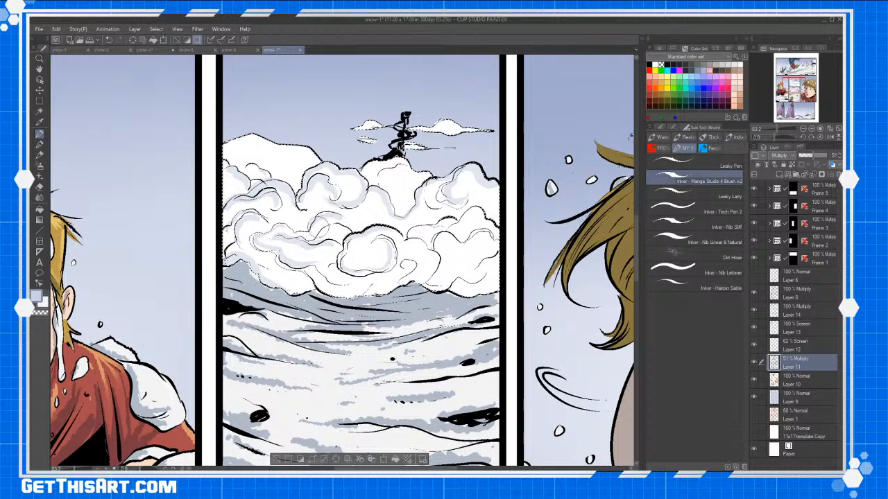
mouse_move(413, 236)
mouse_down()
mouse_move(372, 119)
mouse_move(458, 221)
mouse_up()
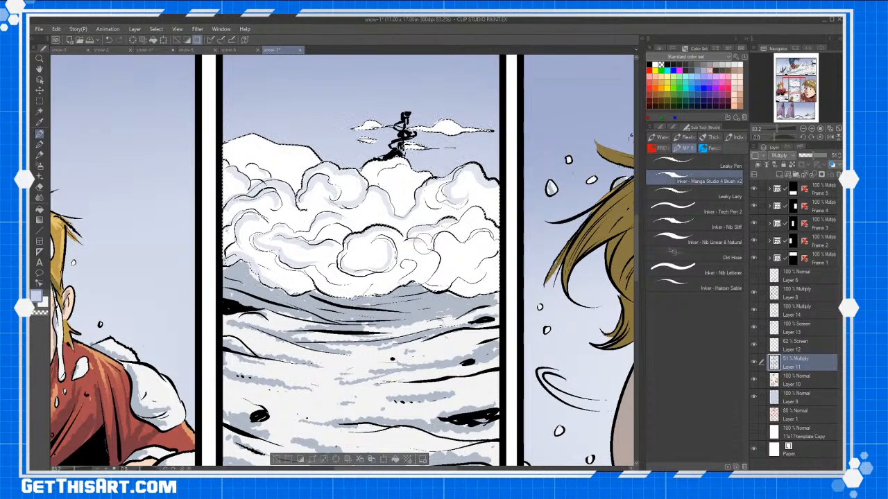
mouse_move(422, 242)
mouse_down()
mouse_move(417, 283)
mouse_move(312, 269)
mouse_up()
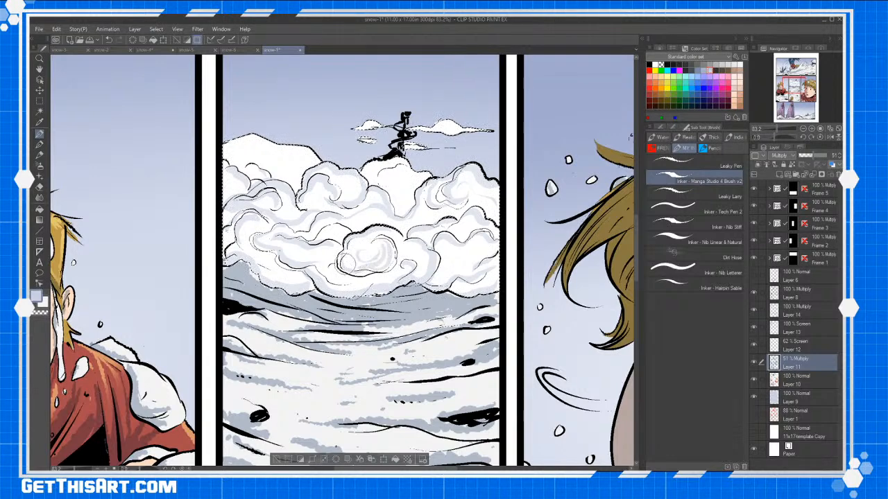
Deepen the shading inside the centre panel's cloud swirls with strokes of a darker grey-blue.
click(698, 74)
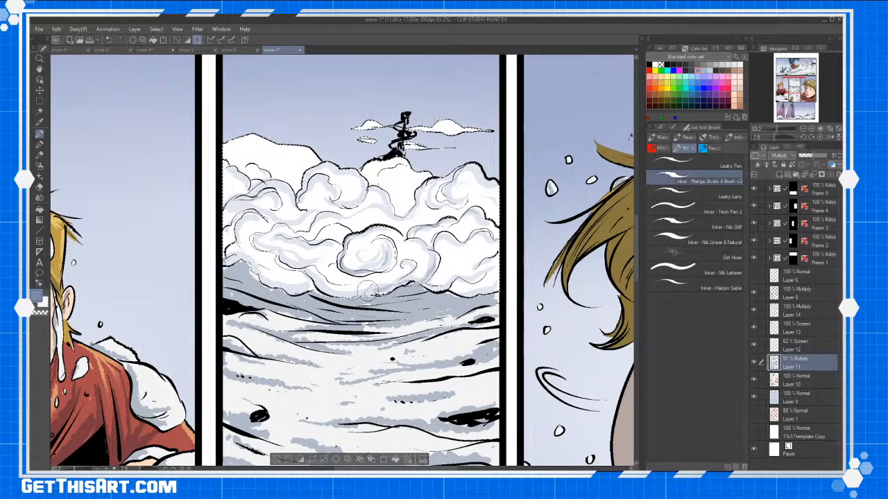
mouse_move(284, 242)
mouse_down()
mouse_move(255, 237)
mouse_move(248, 217)
mouse_move(240, 224)
mouse_move(244, 251)
mouse_move(284, 282)
mouse_up()
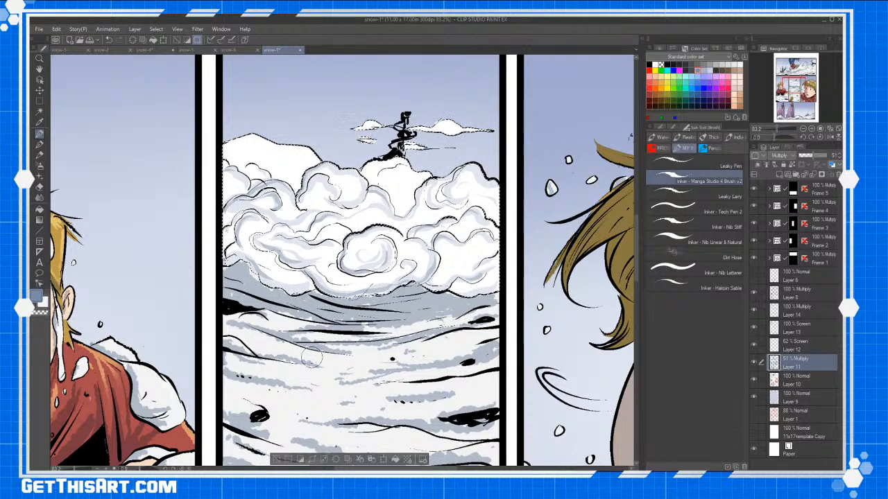
click(40, 111)
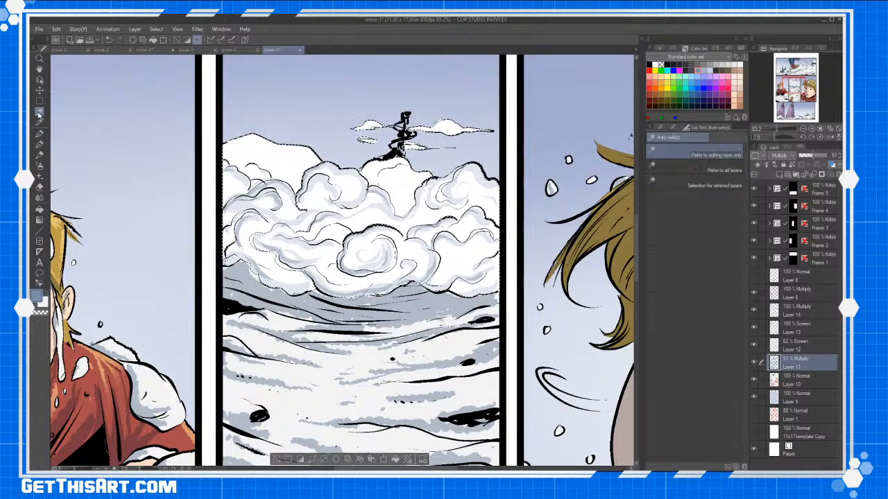
Select the line art on Layer 8, add a new layer, and recolour the distant tower, mountain and small cloud outlines grey-blue.
click(800, 294)
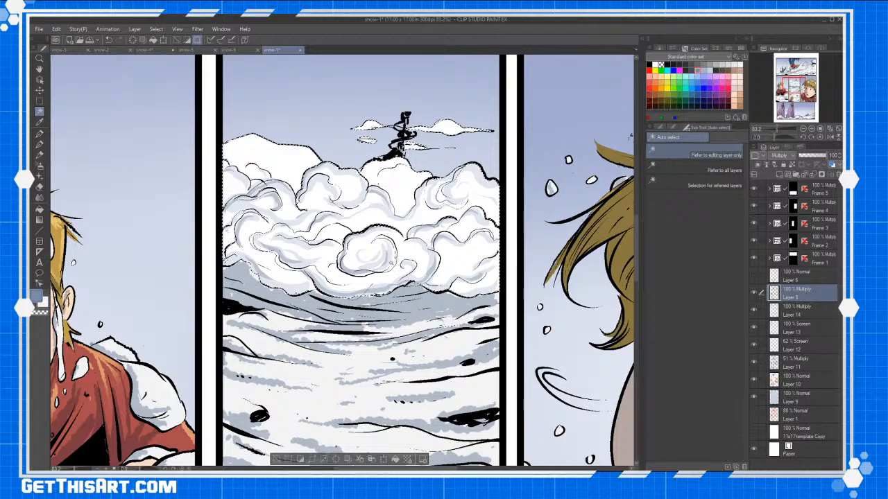
click(392, 264)
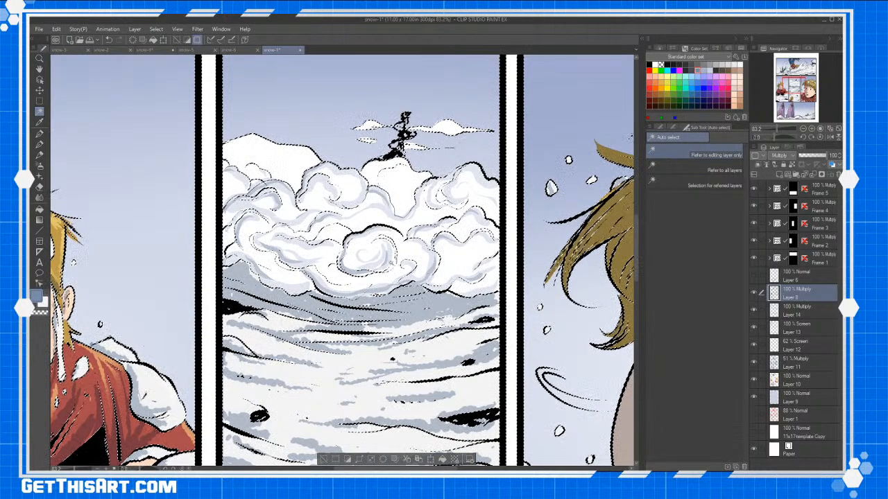
click(778, 174)
click(709, 70)
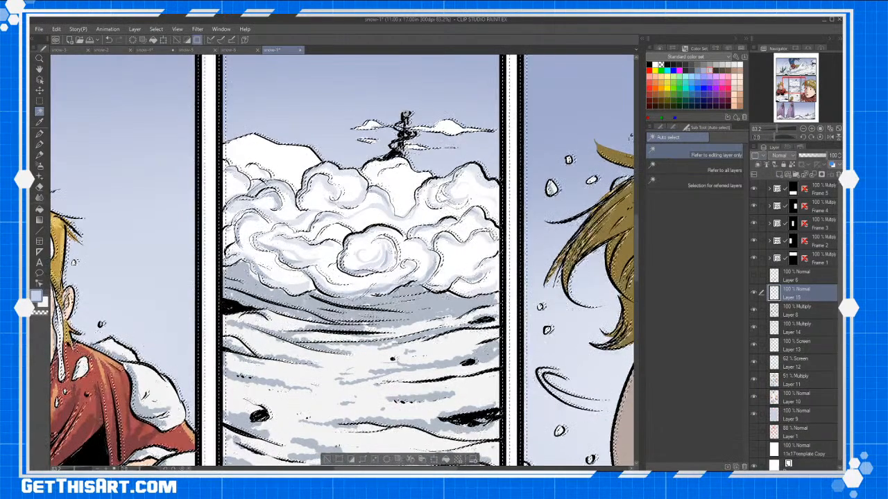
key(p)
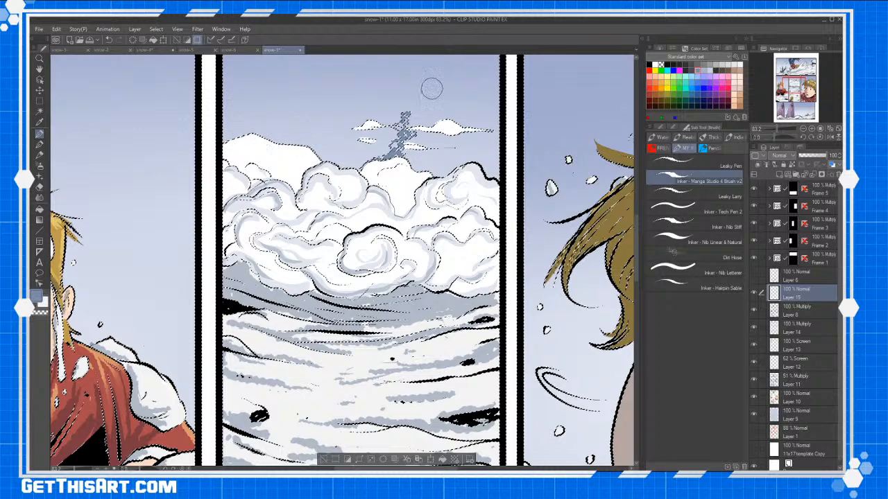
key(ctrl+d)
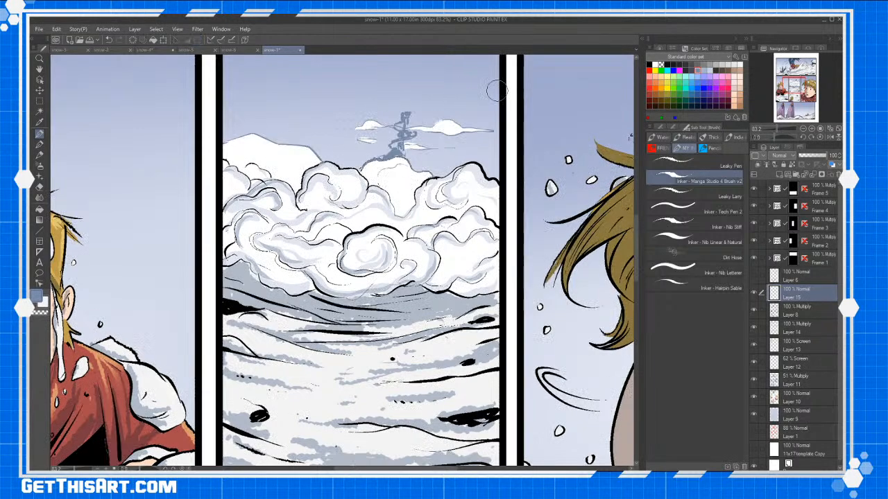
Add a white glint to the distant tower's tip with the Inker - Manga Studio 4 Brush v2 and the Soft airbrush.
key(ctrl+space)
drag(525, 248, 461, 251)
key(space)
drag(561, 271, 517, 277)
key(ctrl+space)
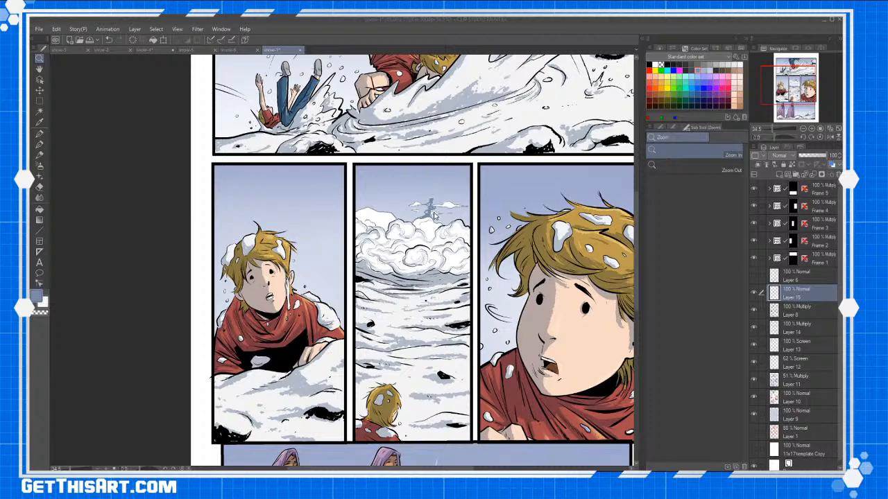
drag(432, 208, 510, 208)
click(705, 70)
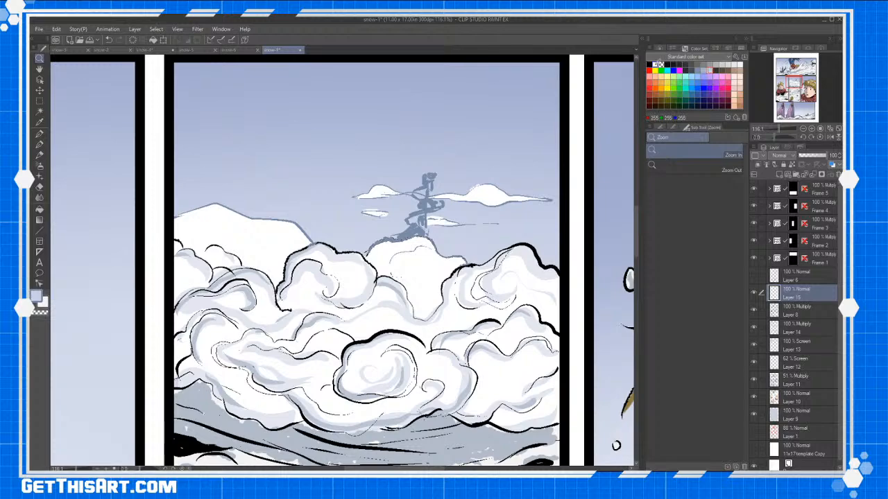
click(655, 64)
click(435, 193)
key(b)
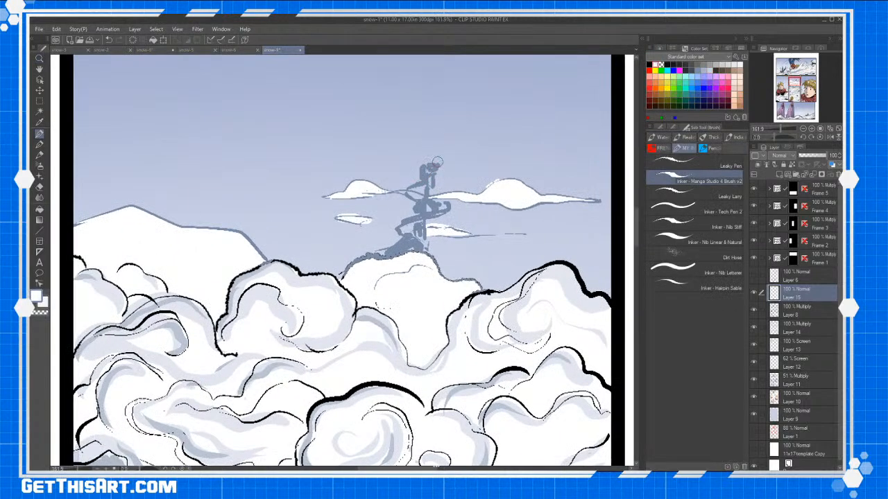
mouse_move(430, 163)
mouse_down()
mouse_move(434, 186)
mouse_move(418, 187)
mouse_move(428, 188)
mouse_up()
click(40, 166)
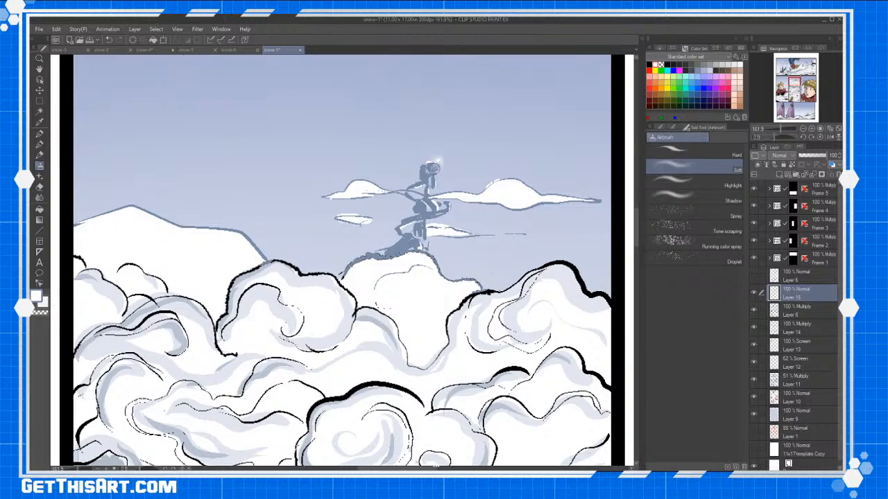
key(p)
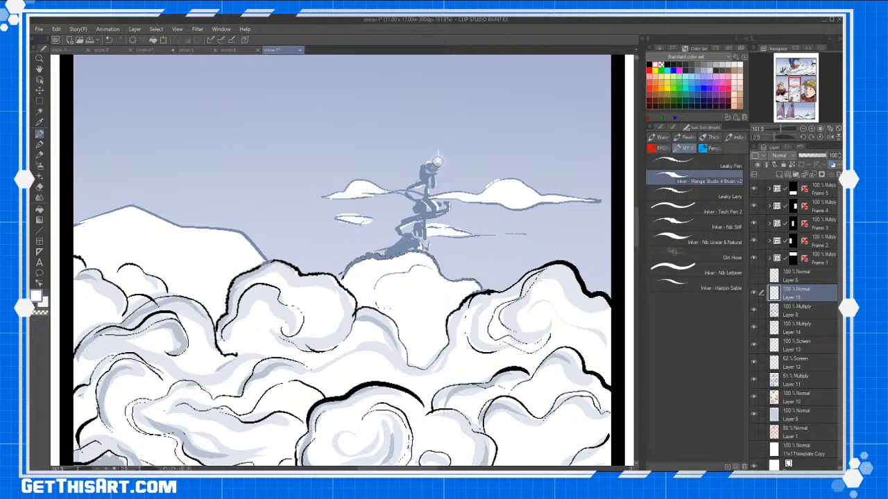
Review the colouring across the middle, bottom and top panels of the page.
key(ctrl+space)
drag(470, 258, 389, 259)
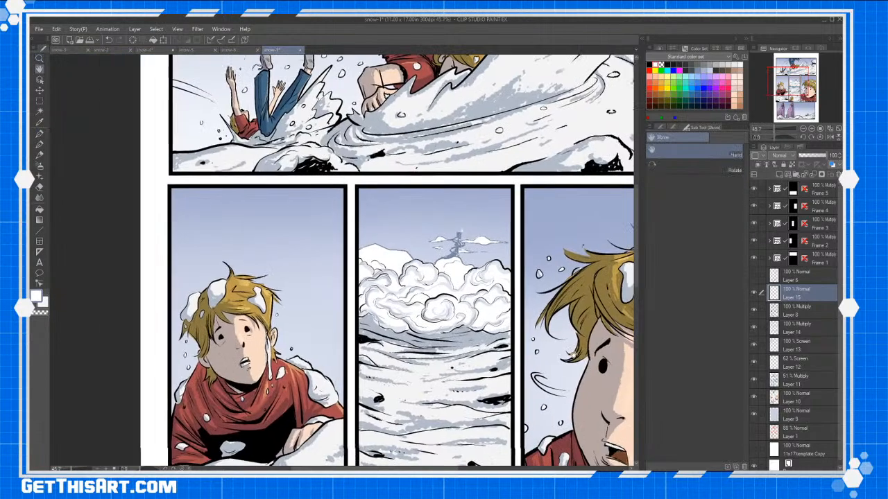
drag(572, 355, 517, 294)
key(ctrl+space)
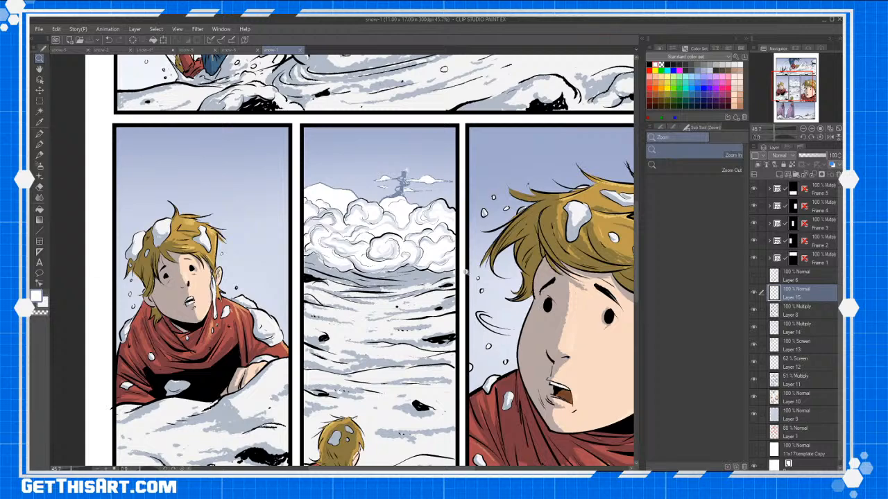
drag(636, 281, 630, 363)
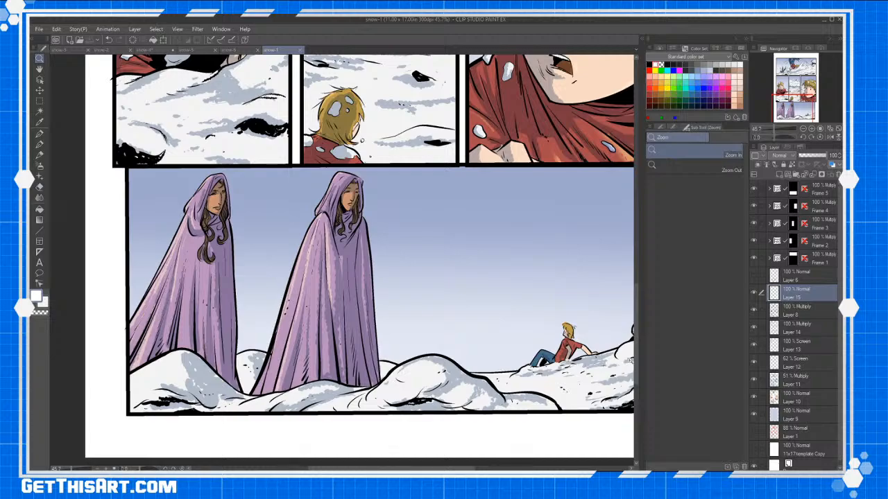
key(space)
drag(495, 286, 461, 410)
drag(489, 317, 445, 425)
drag(484, 291, 434, 462)
drag(473, 302, 480, 424)
drag(477, 350, 532, 127)
drag(572, 346, 555, 323)
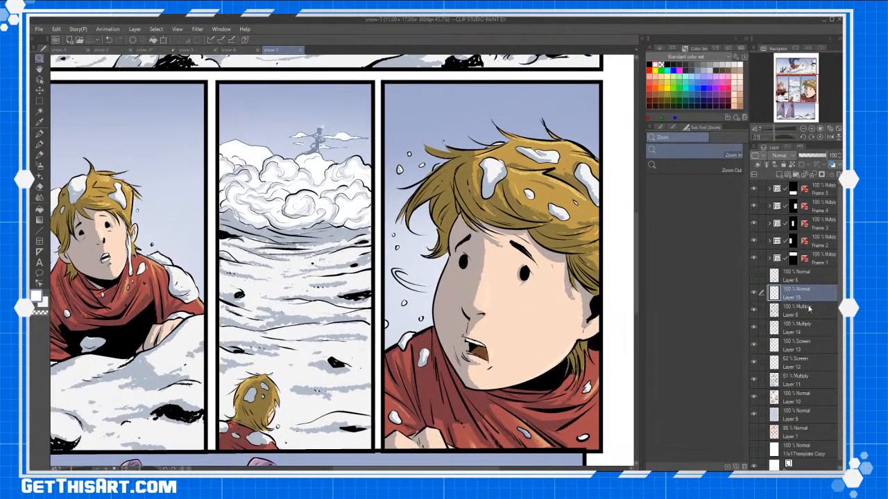
Add a new layer above Layer 14, set its blending mode to Add (Glow), and choose light green as the drawing colour.
click(813, 331)
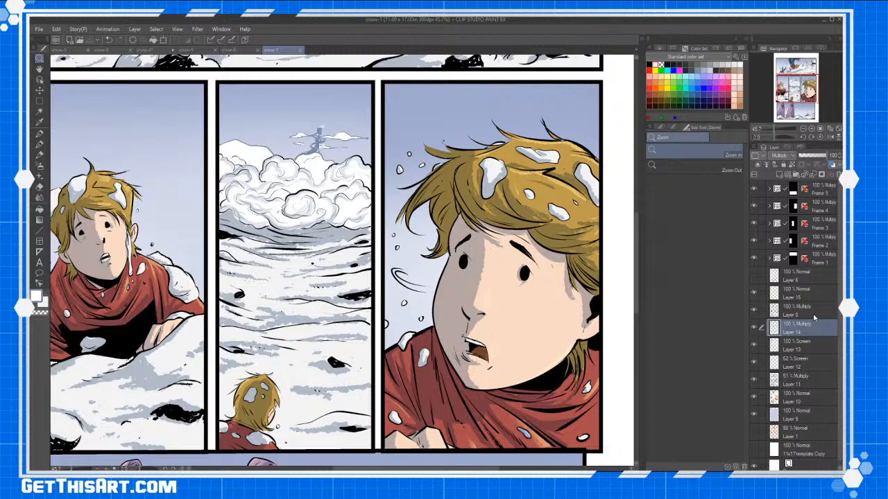
click(779, 155)
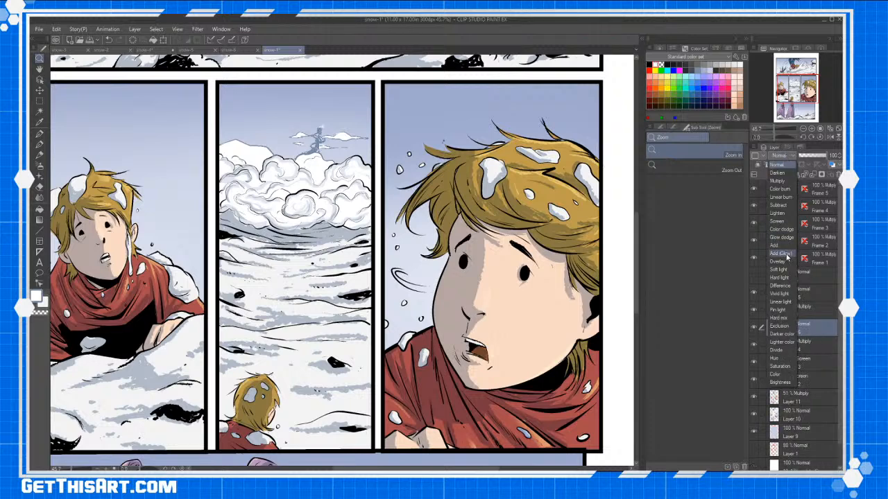
click(787, 258)
click(680, 75)
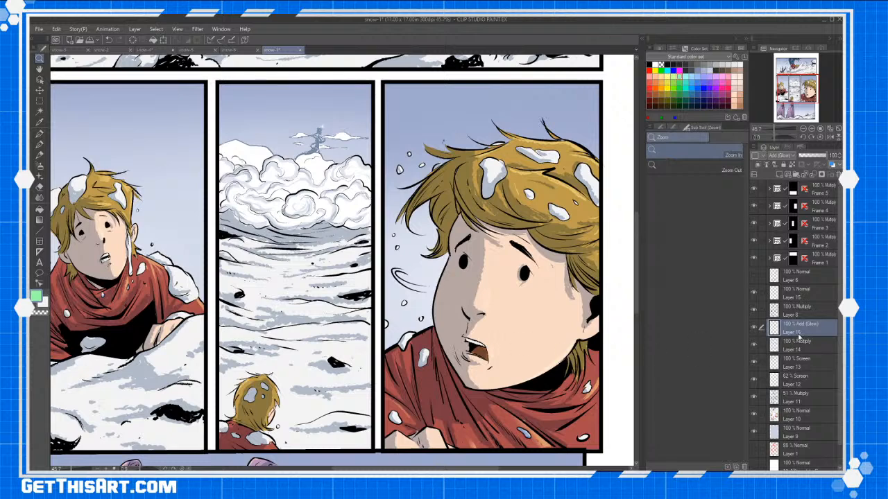
Paint light green rim light along the close-up boy's face and hair on Screen Layer 12 with the Inker - Manga Studio 4 Brush v2.
click(802, 380)
key(b)
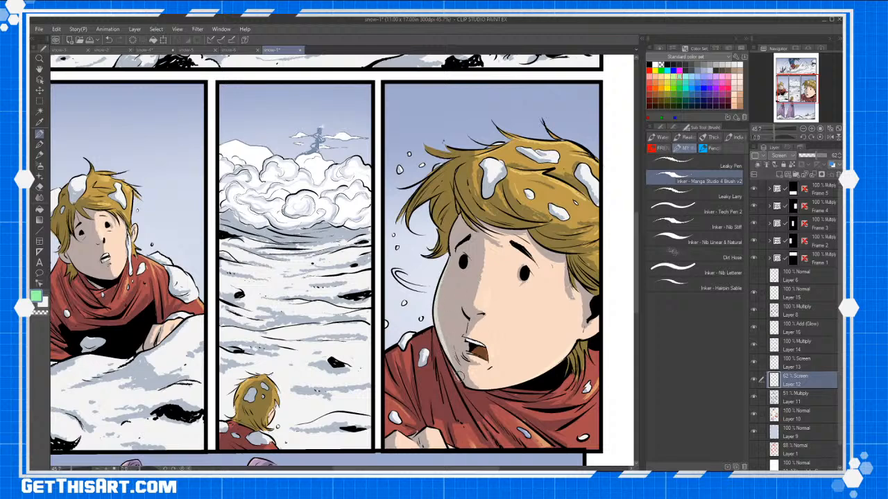
key(ctrl+z)
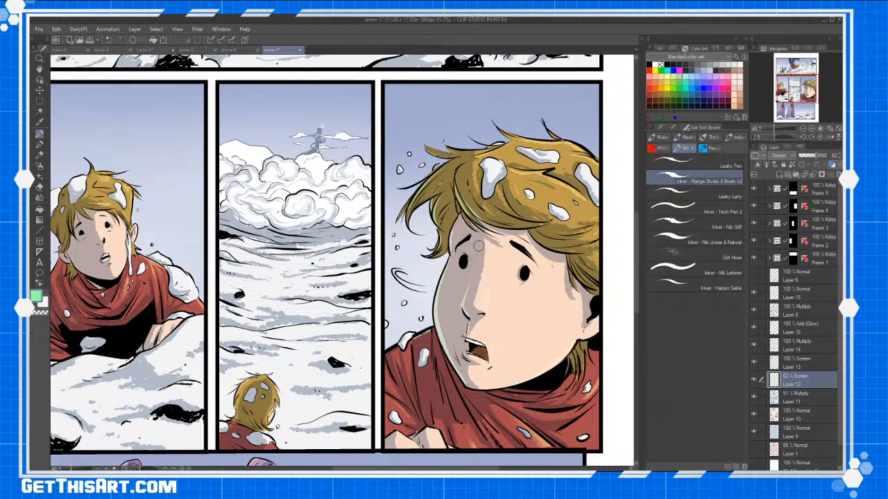
Soften the green rim light on the close-up boy's face with the Soft eraser.
drag(437, 367, 451, 415)
drag(458, 307, 417, 310)
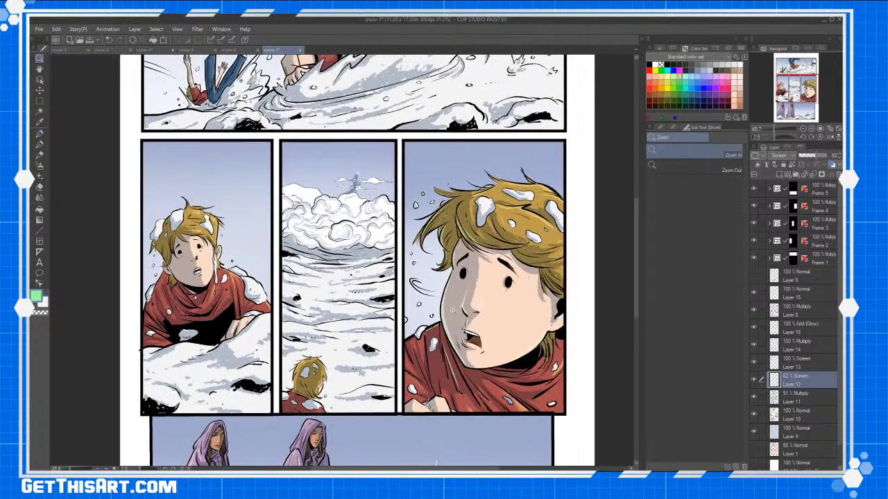
drag(520, 350, 496, 319)
scroll(495, 320, up, 5)
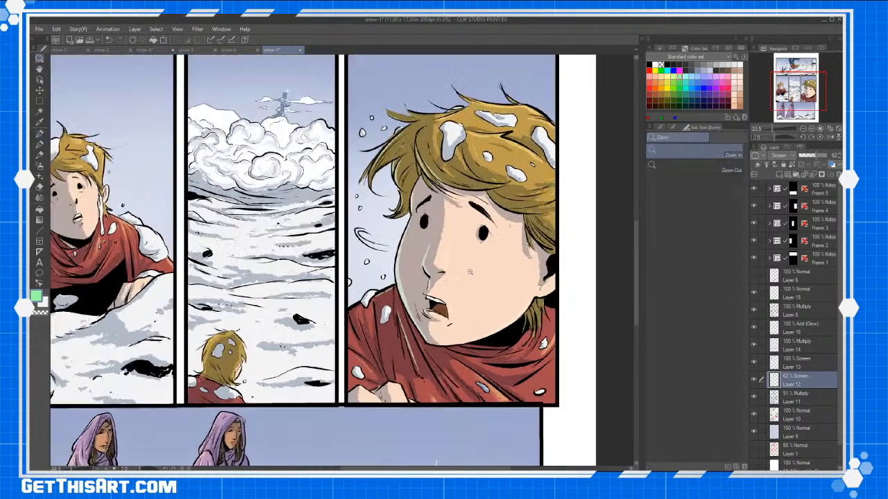
key(e)
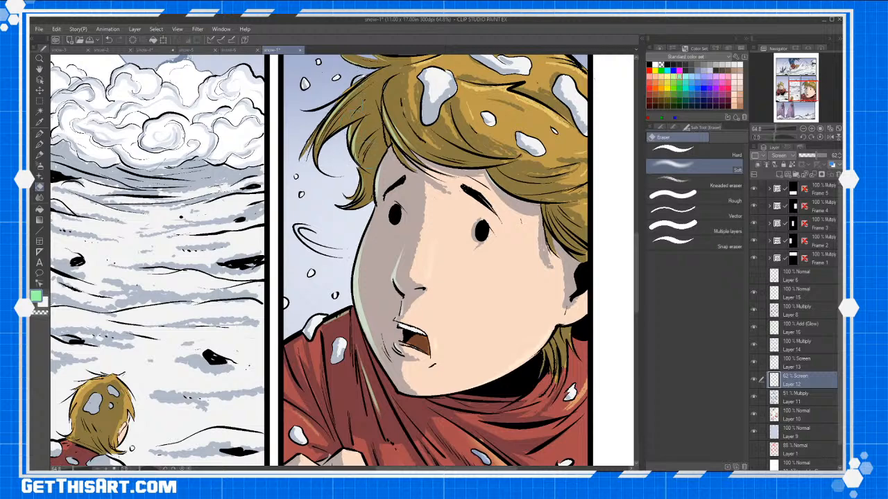
Paint light green highlights on the boy's hair, face and red scarf in the first middle-row panel with the Leaky Pen.
key(space)
mouse_move(165, 401)
mouse_down()
mouse_move(284, 454)
mouse_move(471, 286)
mouse_move(511, 368)
mouse_move(614, 494)
mouse_up()
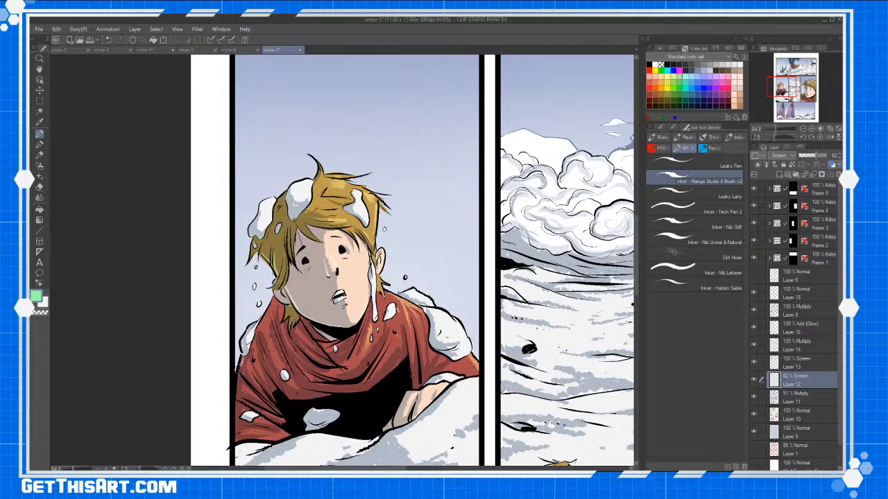
click(722, 167)
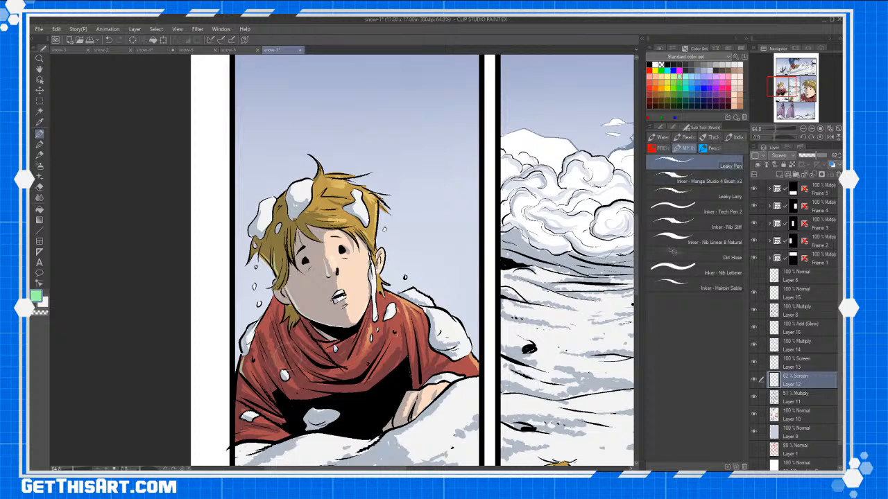
drag(277, 328, 299, 382)
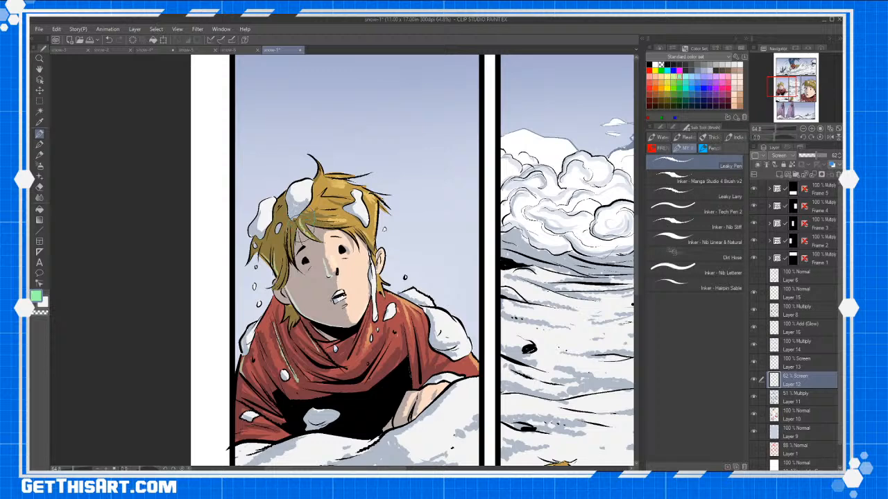
mouse_move(297, 194)
mouse_down()
mouse_move(295, 211)
mouse_move(251, 229)
mouse_move(264, 206)
mouse_up()
mouse_move(435, 373)
mouse_down()
mouse_move(492, 353)
mouse_move(445, 272)
mouse_move(457, 223)
mouse_move(442, 213)
mouse_up()
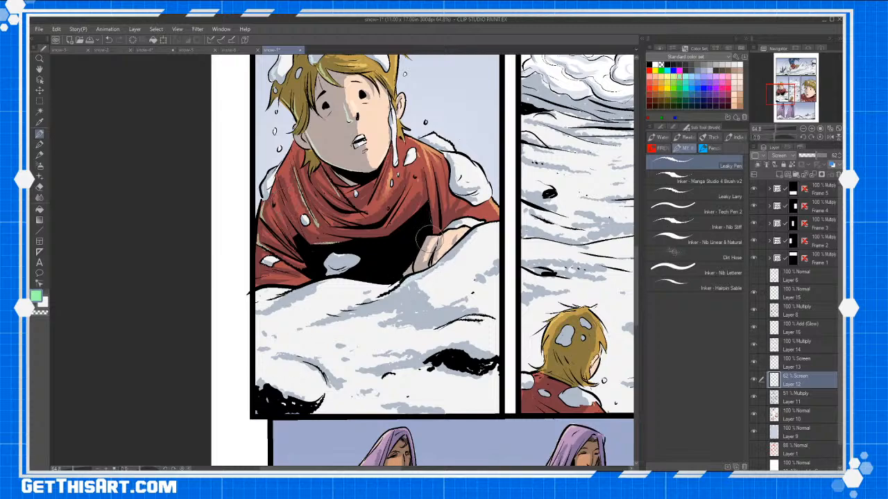
Paint light green rim light along the falling boy's jeans, shirt, arm and hair in the top panel.
drag(471, 126, 414, 378)
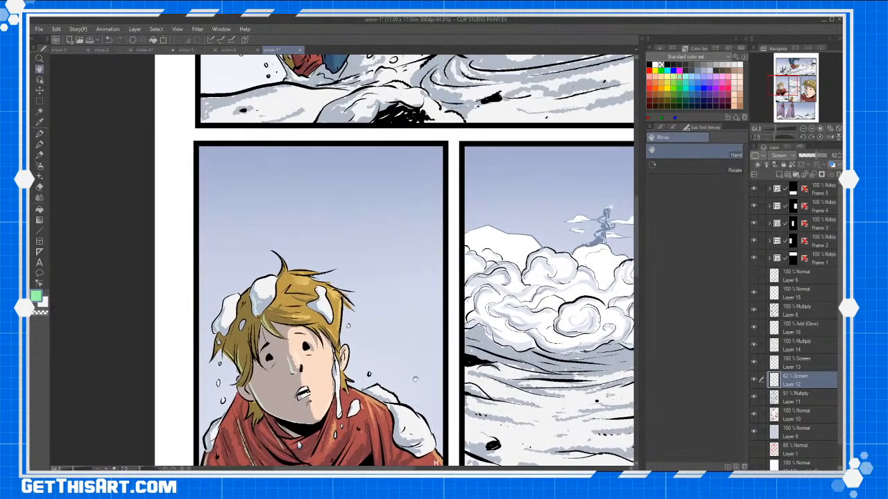
drag(558, 197, 435, 462)
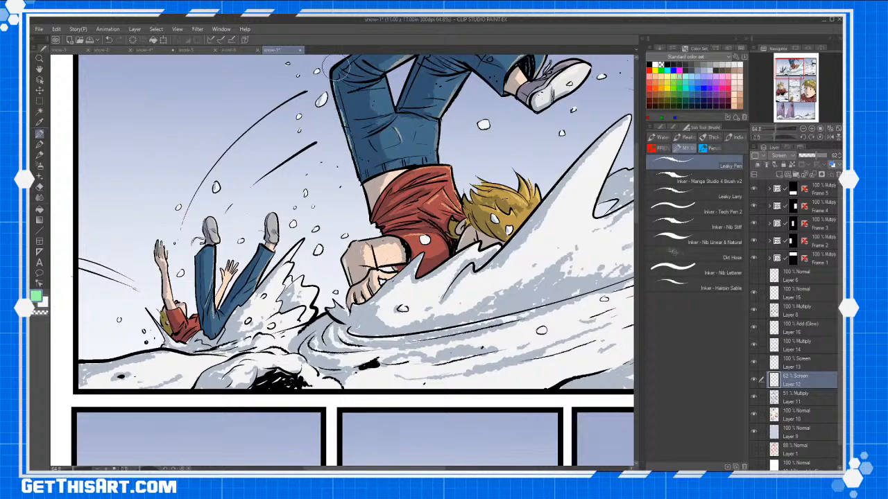
drag(494, 155, 484, 243)
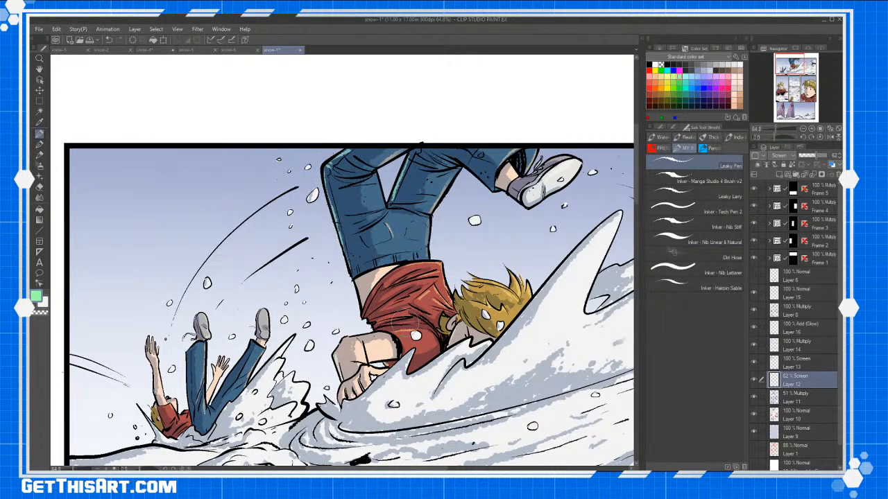
drag(393, 323, 331, 356)
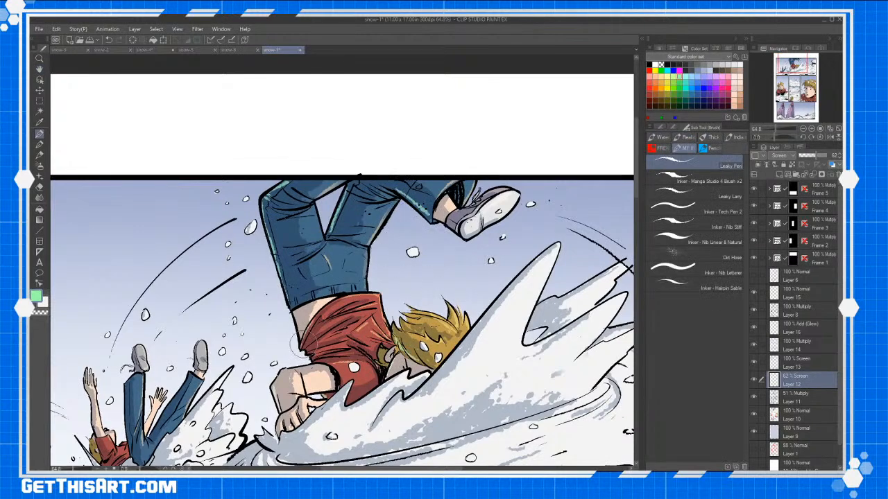
drag(353, 290, 400, 200)
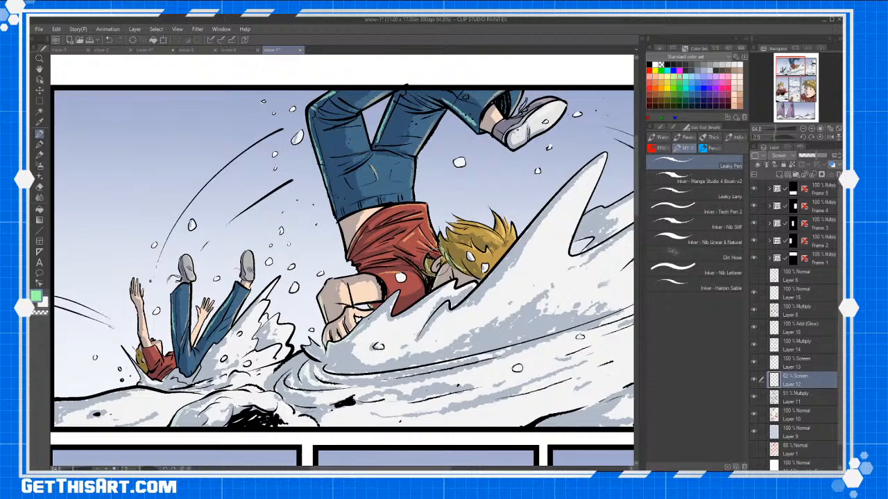
Extend the rim light around the falling figures in the top panel and soften it with the Soft eraser.
key(space)
drag(412, 353, 431, 333)
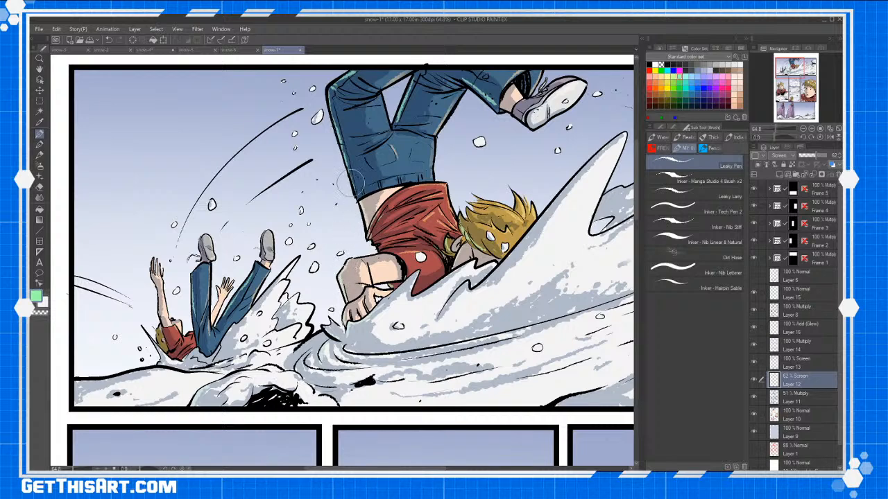
key(e)
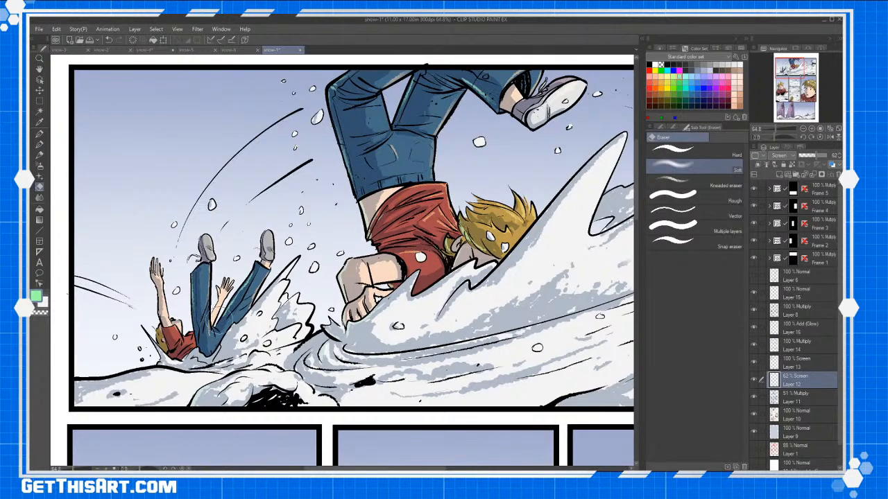
drag(313, 335, 329, 299)
Paint pale green rim light on the hair and shoulders of the boy seen from behind in the second middle-row panel with the Leaky Pen.
key(b)
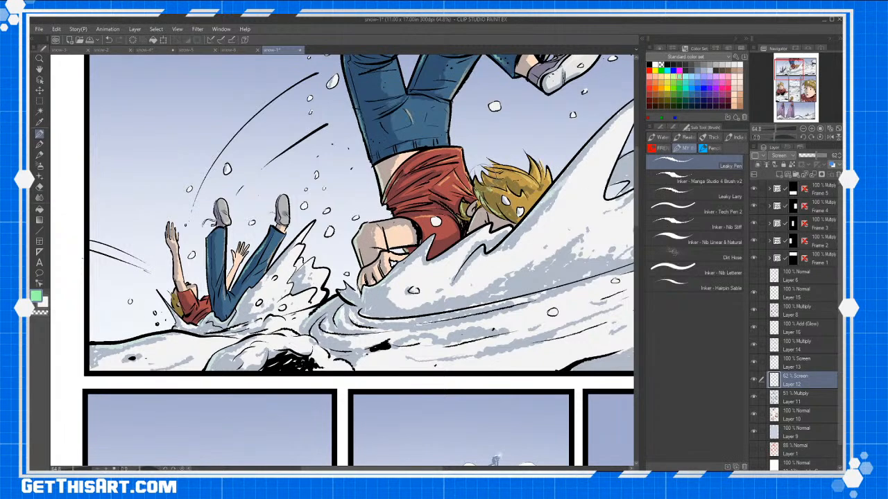
drag(432, 416, 425, 179)
drag(388, 396, 480, 219)
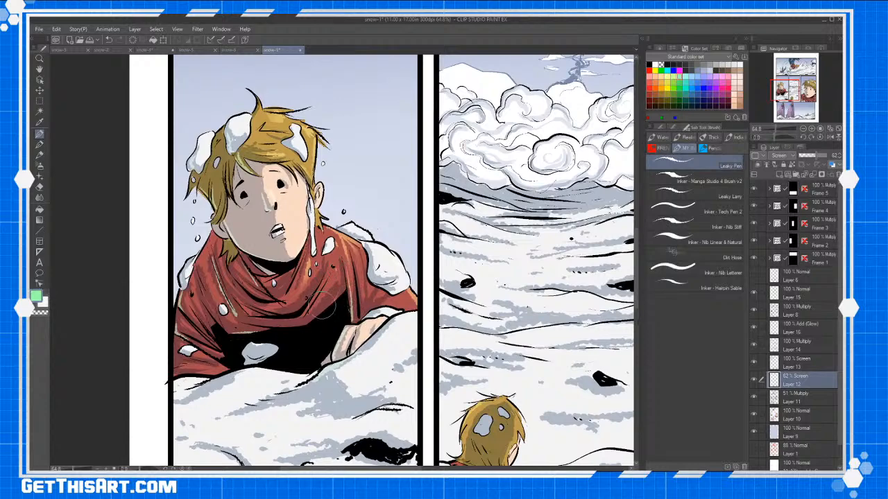
scroll(514, 319, down, 2)
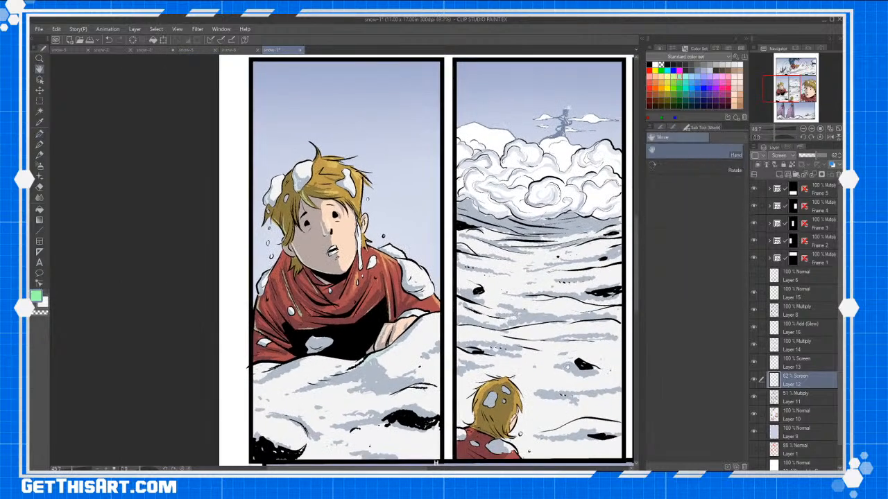
scroll(436, 463, up, 4)
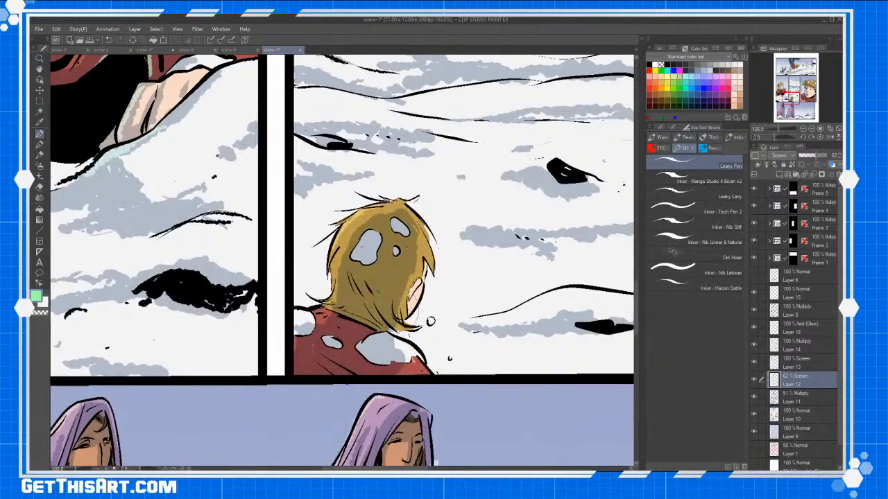
mouse_move(389, 300)
mouse_down()
mouse_move(393, 317)
mouse_move(384, 325)
mouse_up()
drag(336, 319, 375, 331)
key(e)
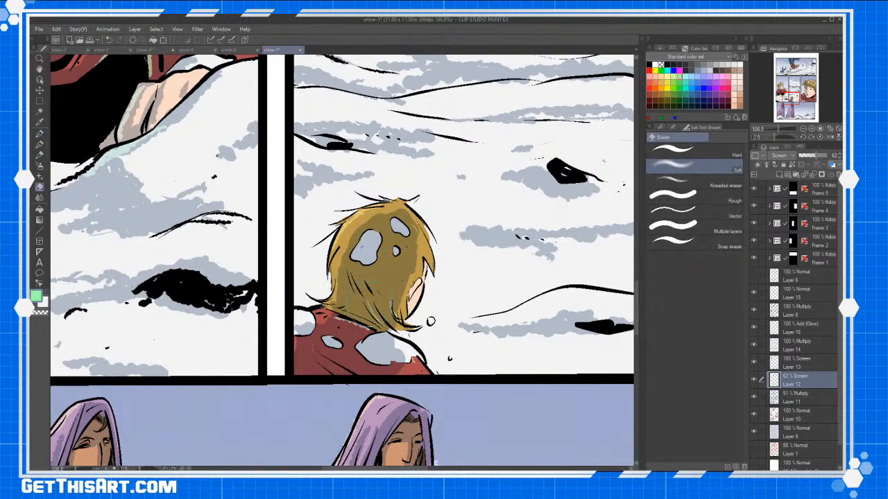
Paint pale green rim light on the two cloaked women's faces, hair and cloaks in the bottom panel with the Leaky Pen.
key(h)
mouse_move(507, 369)
mouse_down()
mouse_move(530, 135)
mouse_move(518, 145)
mouse_up()
drag(436, 463, 505, 310)
key(e)
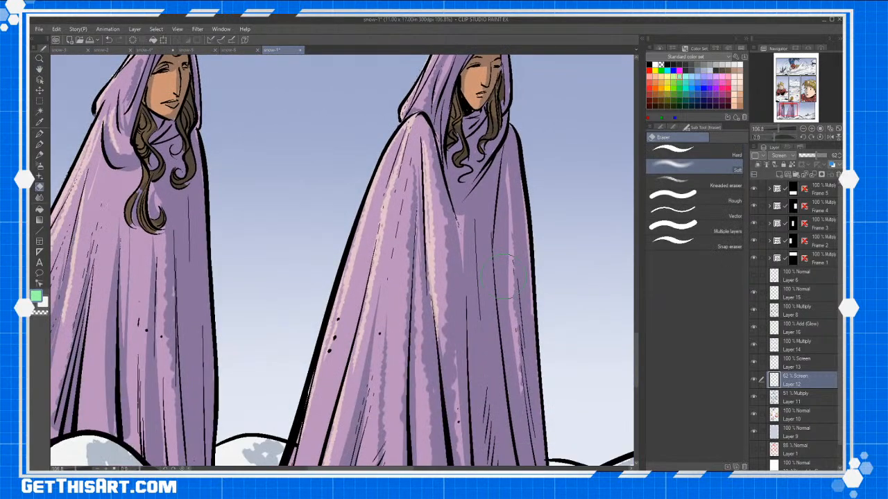
key(h)
scroll(515, 190, down, 2)
drag(517, 187, 464, 261)
key(b)
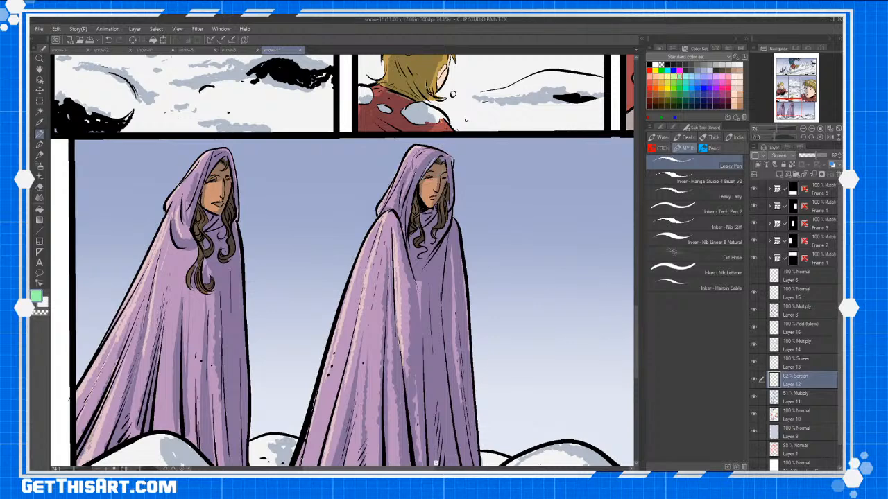
drag(447, 192, 441, 218)
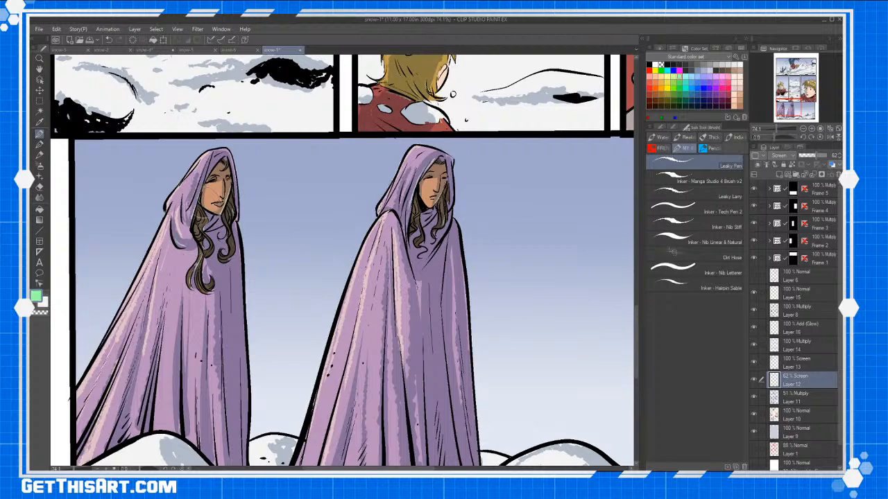
drag(243, 296, 249, 409)
Add pale green highlights to the snow mounds in front of the two cloaked women in the bottom panel.
ctrl+alt+click(530, 375)
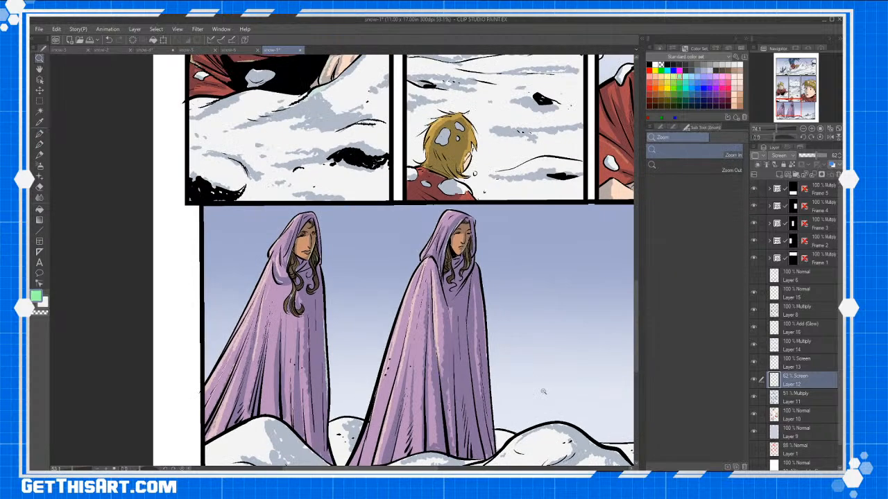
alt+click(481, 312)
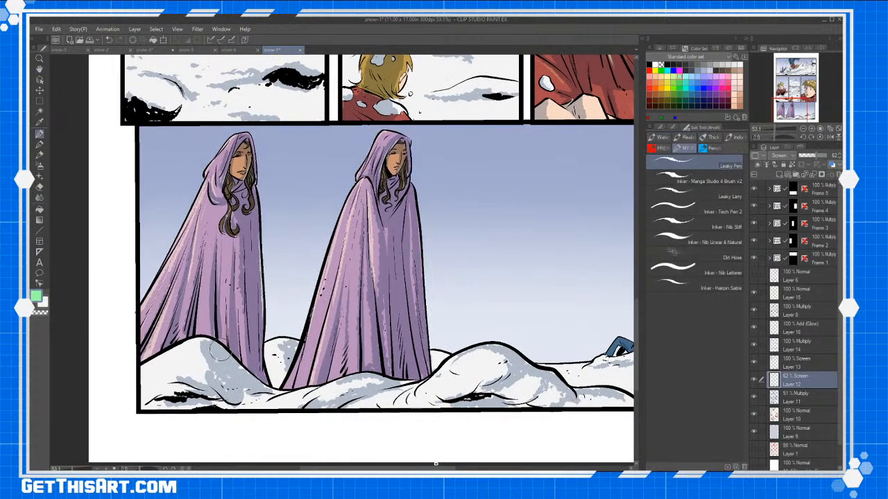
drag(230, 365, 256, 387)
drag(377, 376, 372, 376)
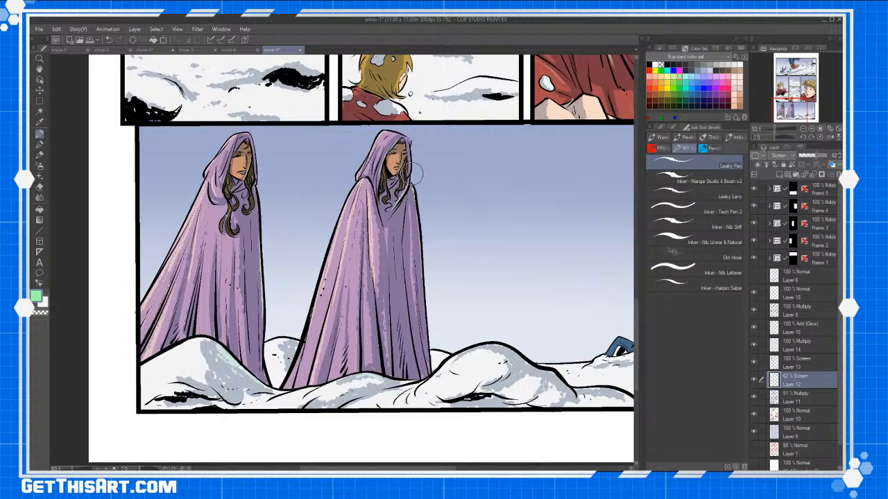
Spray near-white mist over the bases of the two purple cloaks on Layer 15 with the Soft airbrush.
key(space)
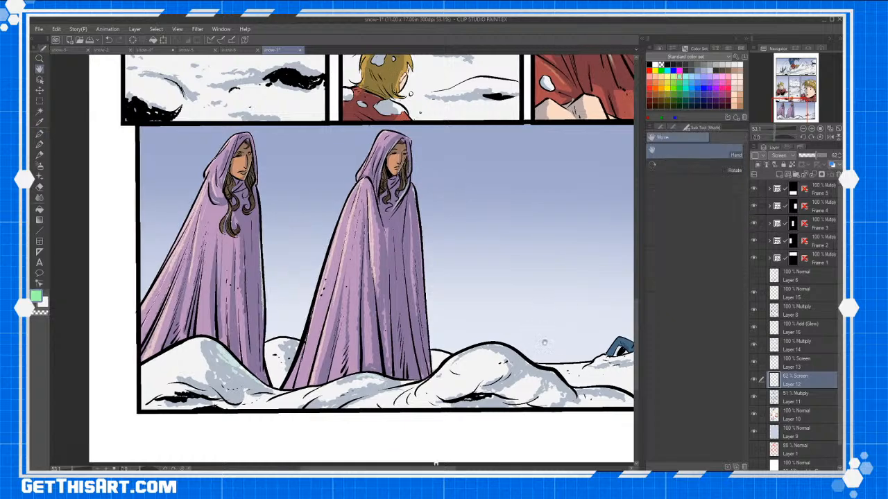
mouse_move(545, 343)
mouse_down()
mouse_move(507, 353)
mouse_move(312, 352)
mouse_up()
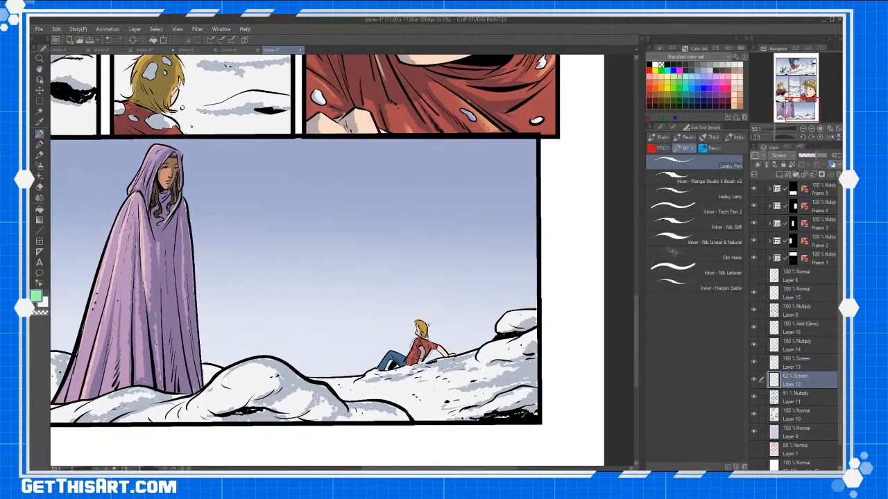
key(ctrl+space)
drag(482, 286, 470, 288)
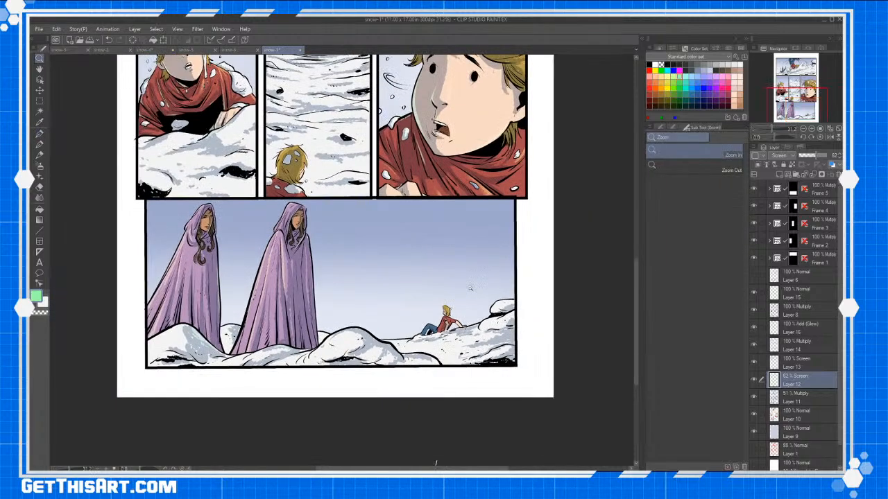
click(808, 298)
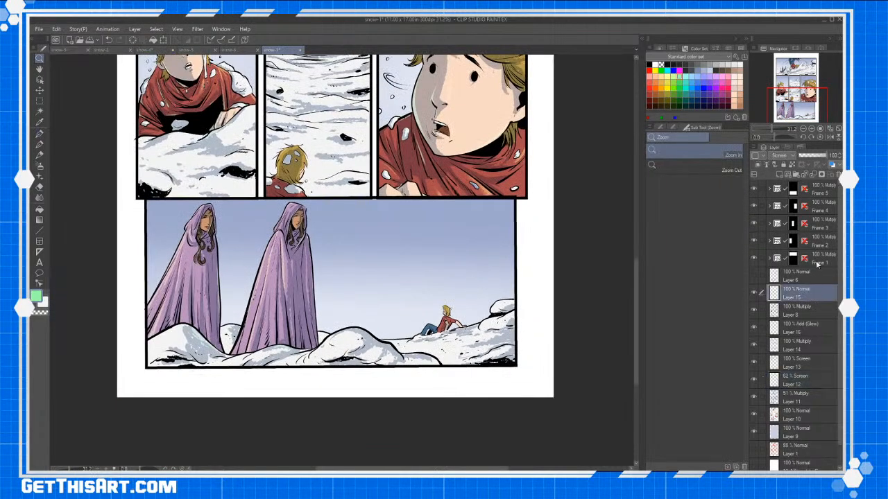
click(739, 64)
click(39, 166)
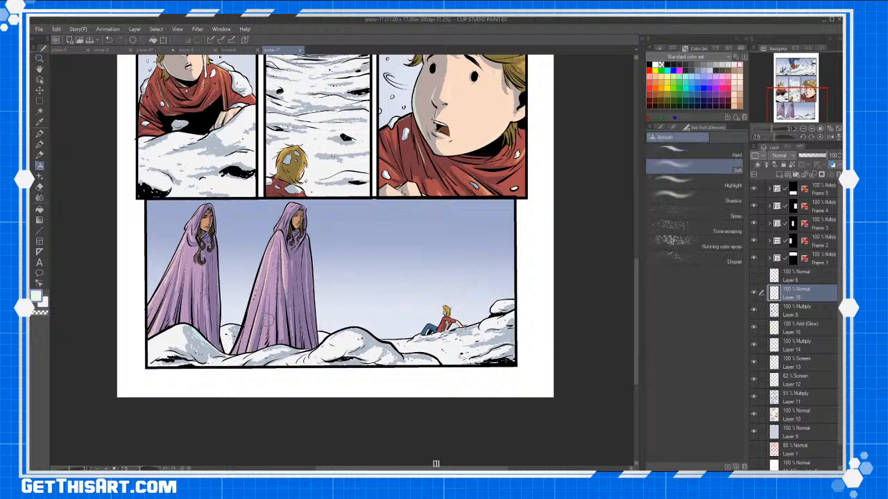
mouse_move(266, 320)
mouse_down()
mouse_move(291, 320)
mouse_move(300, 334)
mouse_move(321, 323)
mouse_move(318, 336)
mouse_move(292, 340)
mouse_move(226, 346)
mouse_move(209, 337)
mouse_move(347, 319)
mouse_move(234, 334)
mouse_move(194, 323)
mouse_move(147, 326)
mouse_move(180, 316)
mouse_move(215, 327)
mouse_move(160, 326)
mouse_move(240, 325)
mouse_move(299, 311)
mouse_move(344, 322)
mouse_move(322, 338)
mouse_move(246, 345)
mouse_up()
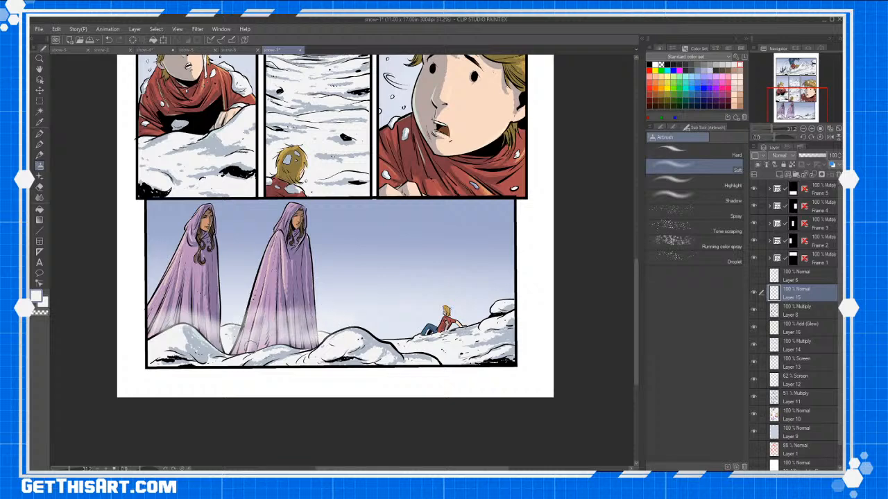
Create a new layer above Layer 8 at 32% opacity and paint white wisps of mist across the cloaks with the Leaky Pen.
key(b)
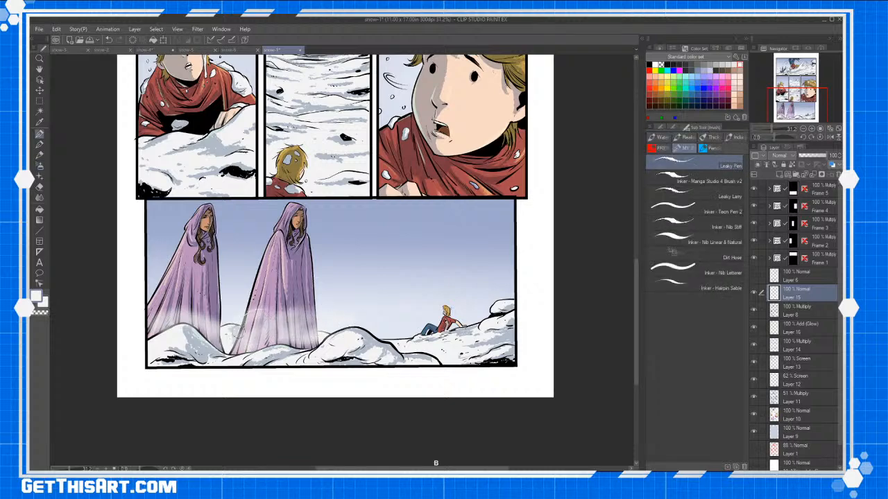
key(ctrl+z)
click(804, 312)
click(777, 175)
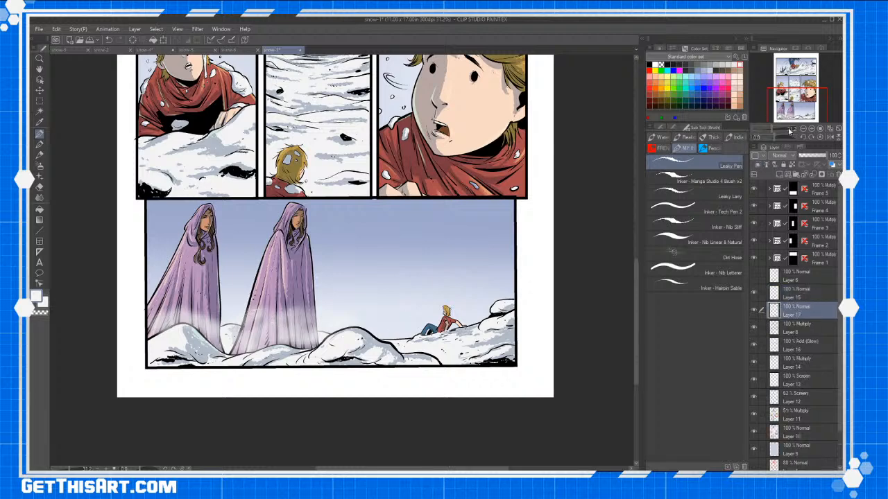
click(811, 156)
mouse_move(305, 321)
mouse_down()
mouse_move(307, 314)
mouse_move(328, 316)
mouse_move(288, 313)
mouse_up()
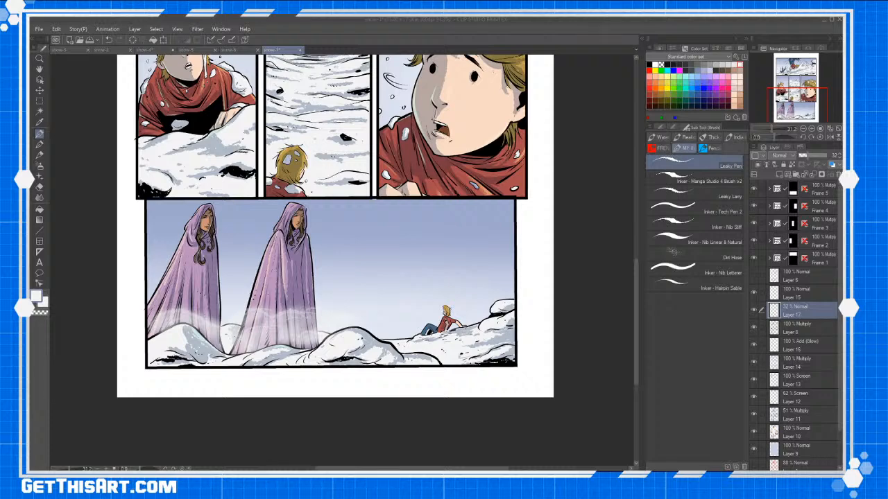
Clean up the mist around the snow mounds and cloak bases on Layer 15 with the Hard eraser.
scroll(635, 257, up, 3)
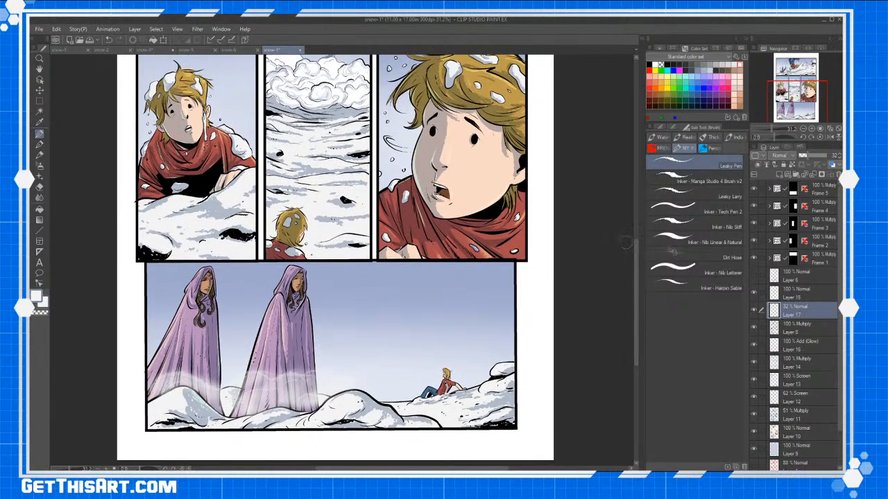
key(e)
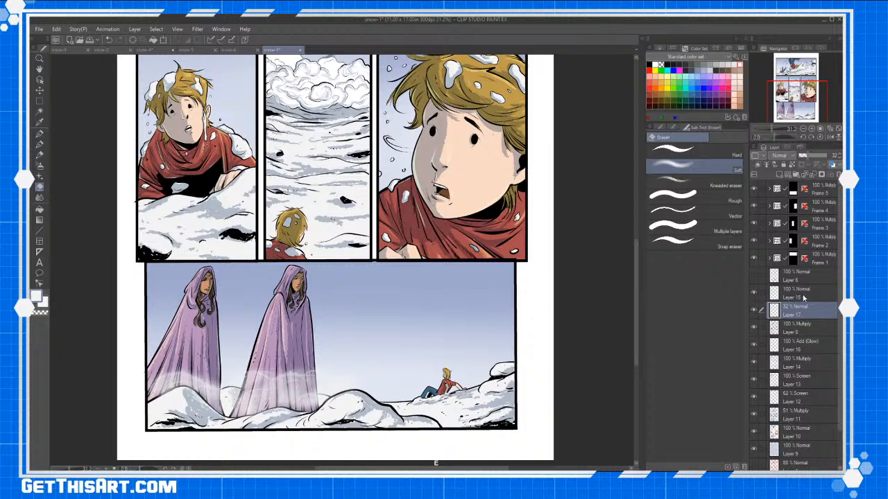
click(804, 298)
click(672, 149)
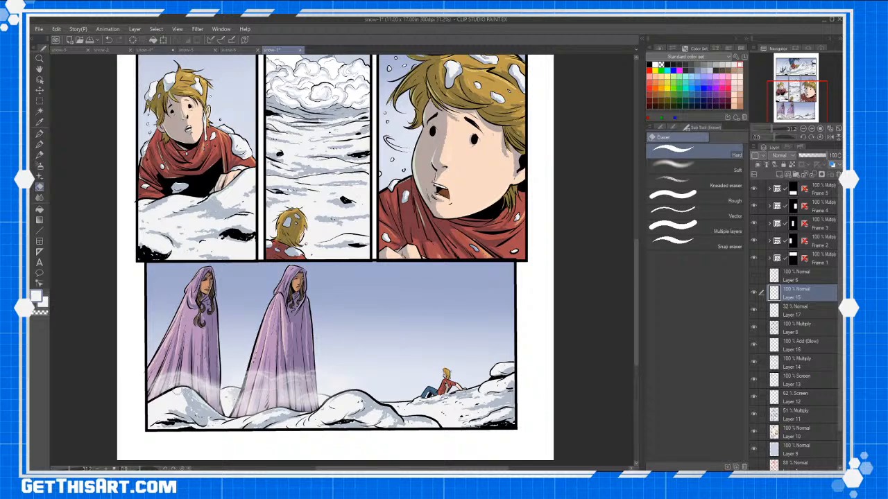
key(ctrl+z)
key(ctrl+space)
drag(191, 399, 218, 387)
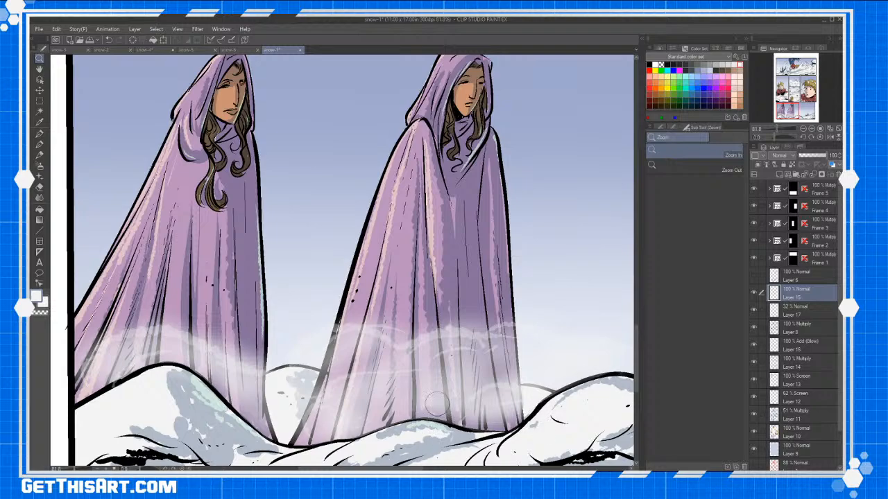
drag(553, 337, 453, 452)
Review the top, middle and bottom panels of the coloured page and save the file.
key(h)
key(h)
drag(530, 327, 567, 412)
drag(578, 214, 616, 392)
drag(514, 402, 585, 382)
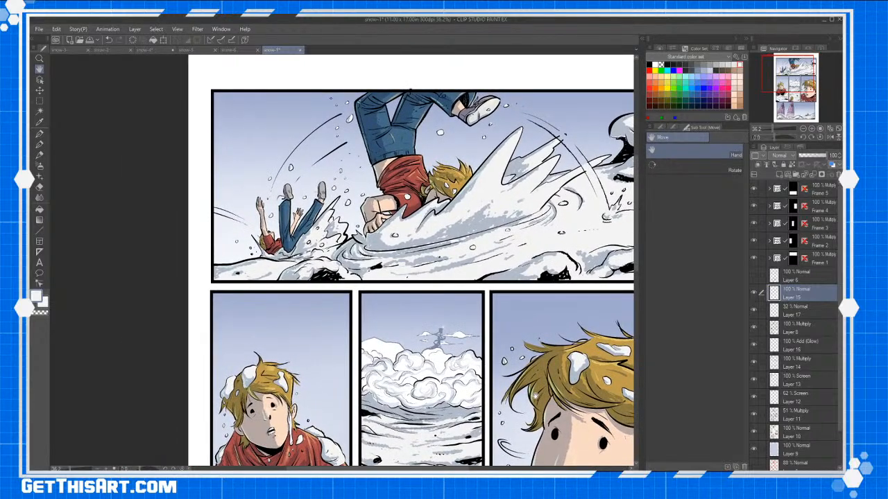
drag(535, 396, 529, 404)
key(ctrl+space)
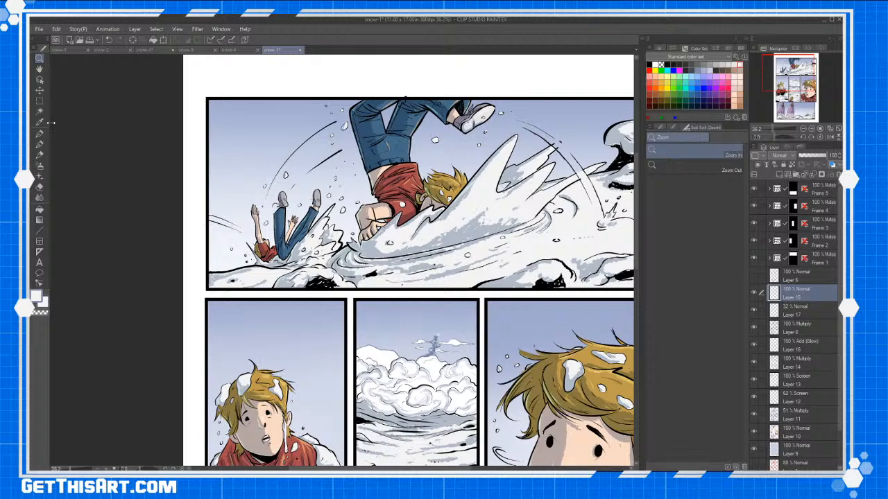
drag(638, 235, 639, 334)
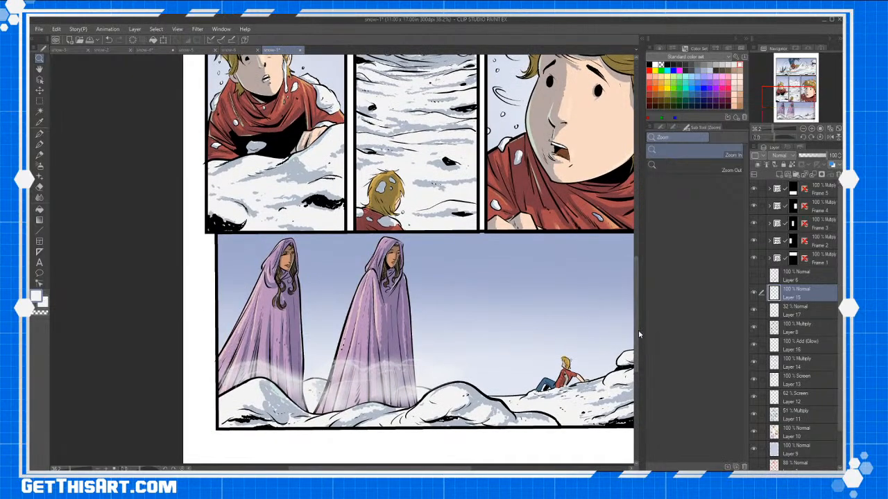
drag(638, 330, 631, 172)
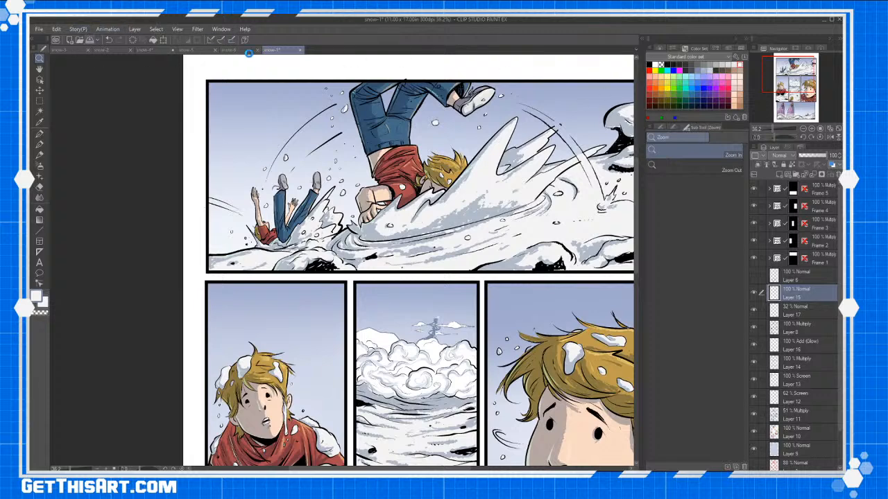
key(ctrl+s)
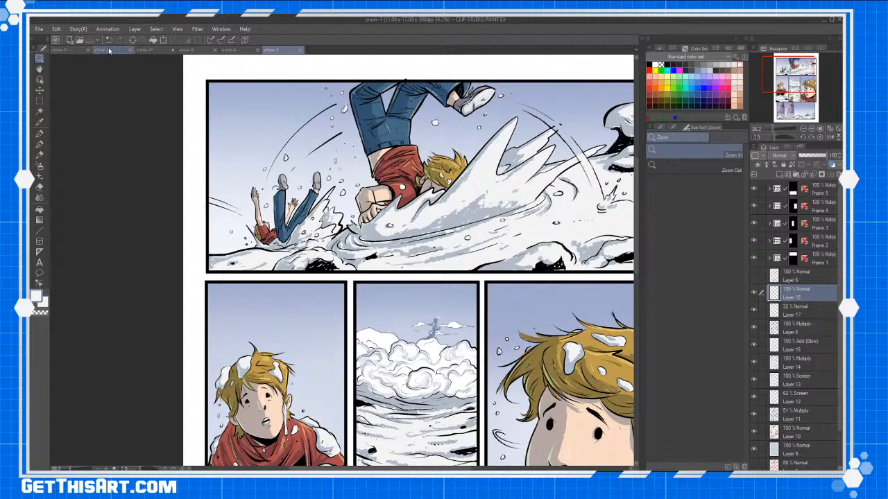
Look through the other open comic pages, snow-2, snow-3, snow-4, snow-5 and snow-6, and return to snow-5.
click(100, 50)
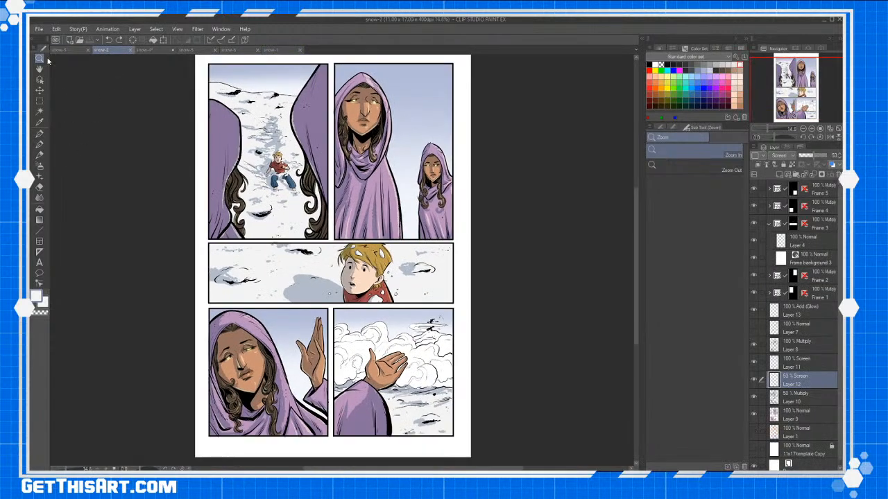
click(70, 51)
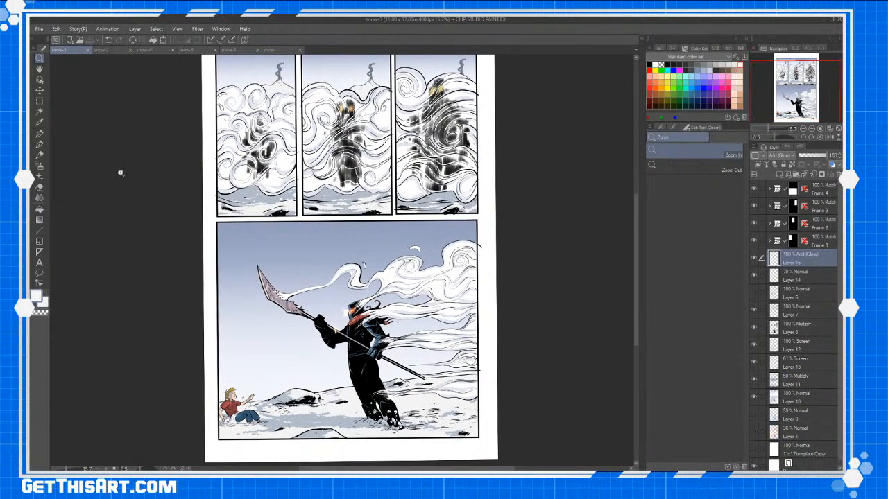
click(150, 53)
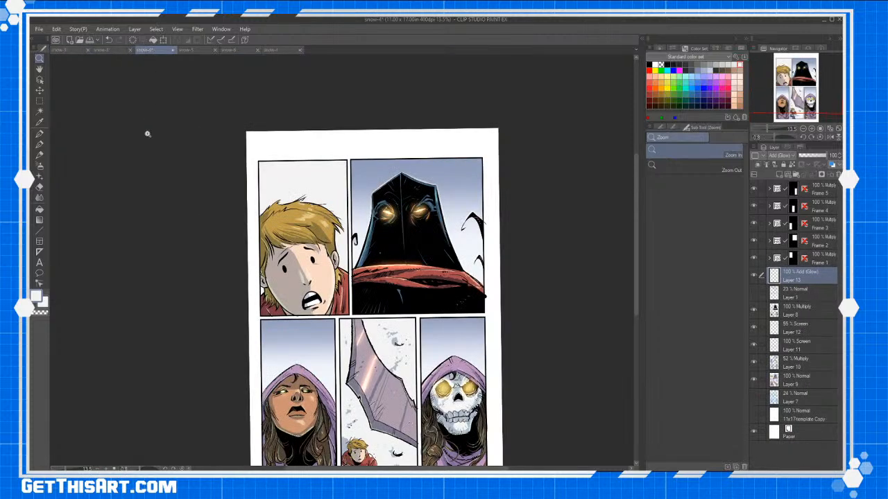
click(199, 50)
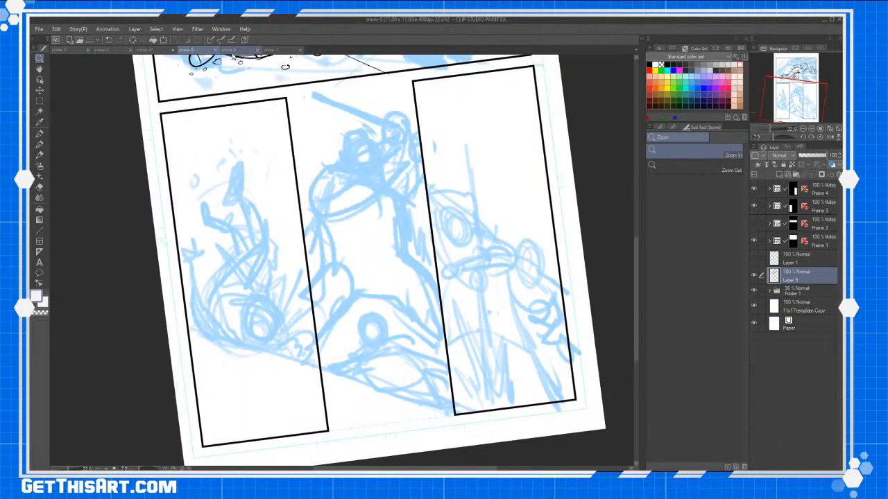
click(233, 52)
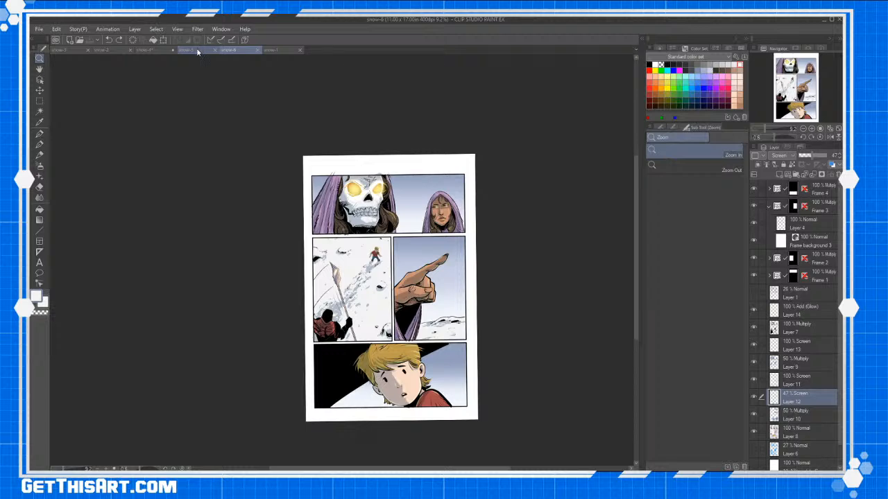
click(198, 51)
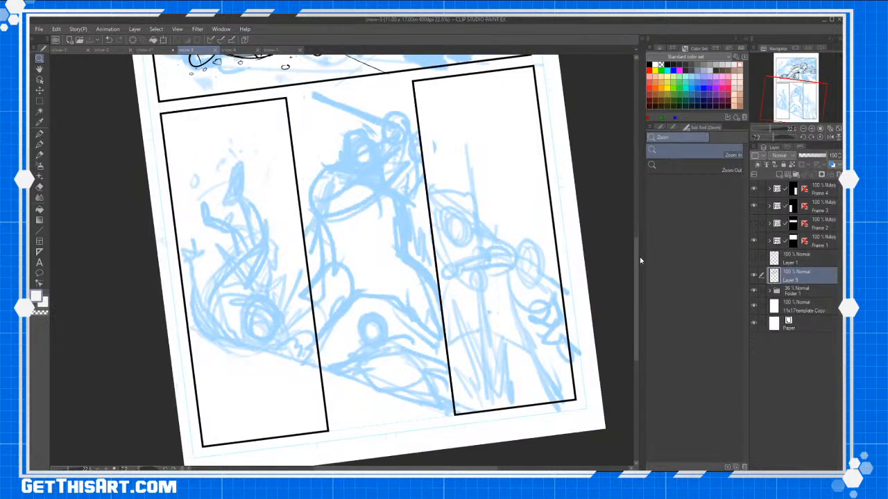
Look over the panels of the snow-5 page and compare it with the blue sketches in Folder 1 hidden and shown.
mouse_move(640, 261)
mouse_down()
mouse_move(636, 174)
mouse_move(642, 237)
mouse_up()
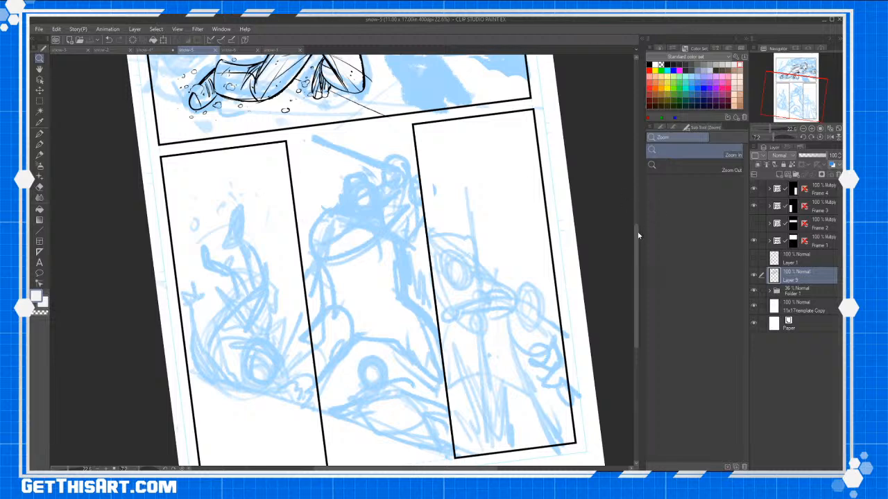
drag(638, 224, 636, 251)
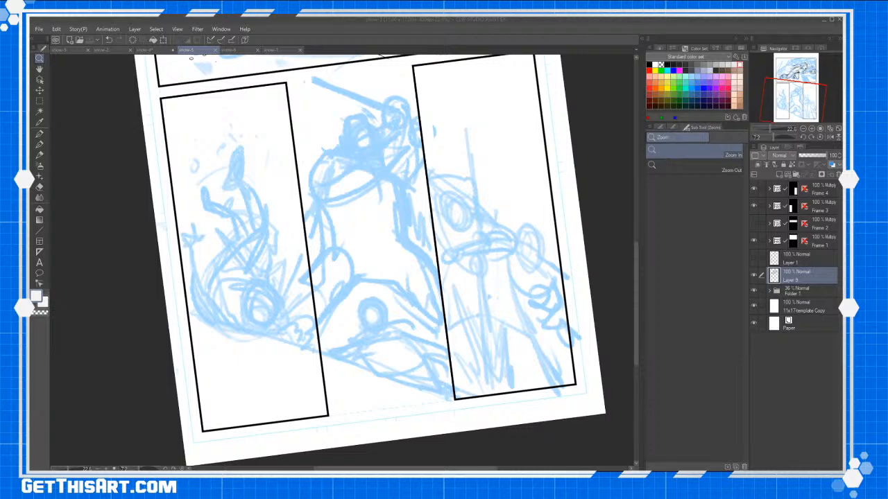
mouse_move(631, 252)
mouse_down()
mouse_move(631, 162)
mouse_move(639, 238)
mouse_up()
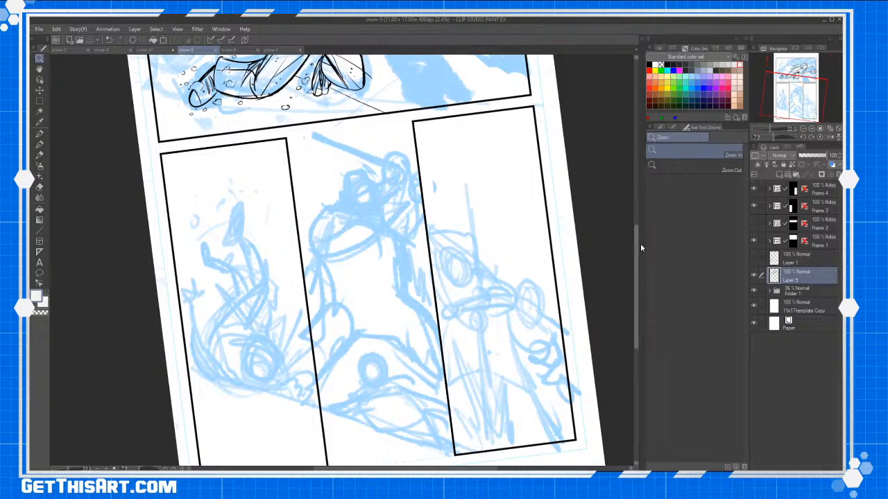
mouse_move(640, 243)
mouse_down()
mouse_move(643, 269)
mouse_move(640, 204)
mouse_move(646, 290)
mouse_move(646, 267)
mouse_up()
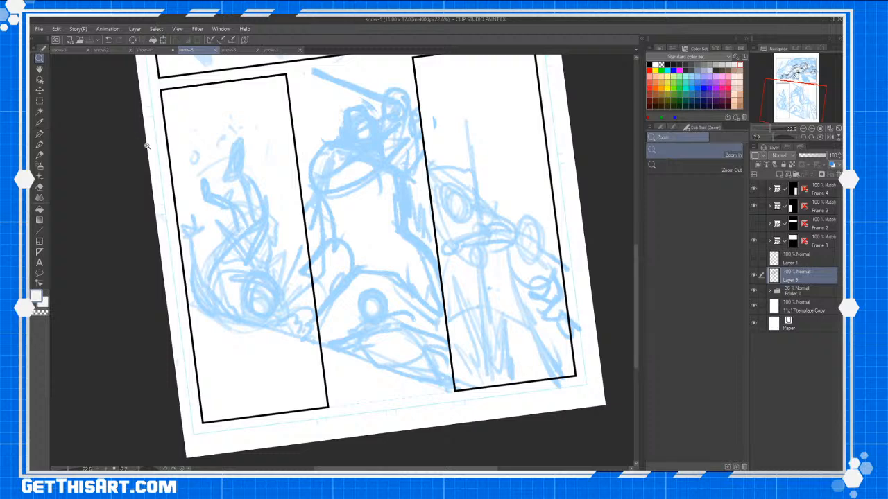
mouse_move(636, 253)
mouse_down()
mouse_move(640, 195)
mouse_move(639, 276)
mouse_up()
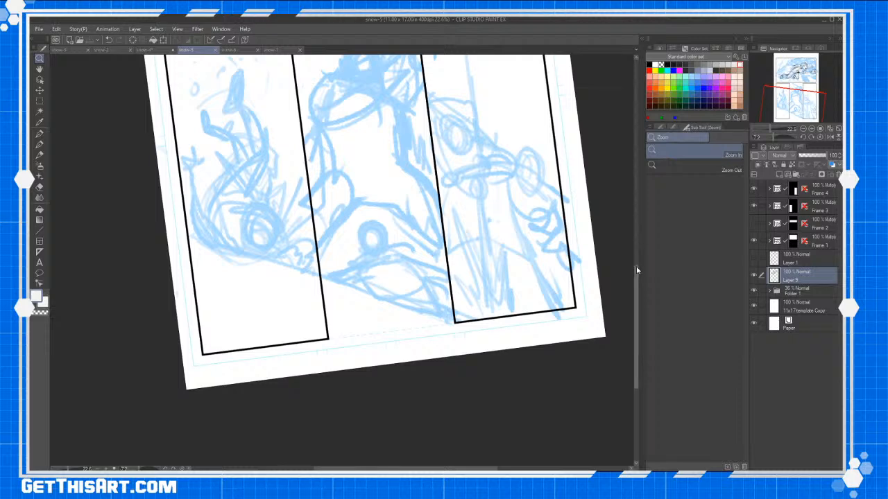
drag(633, 266, 639, 155)
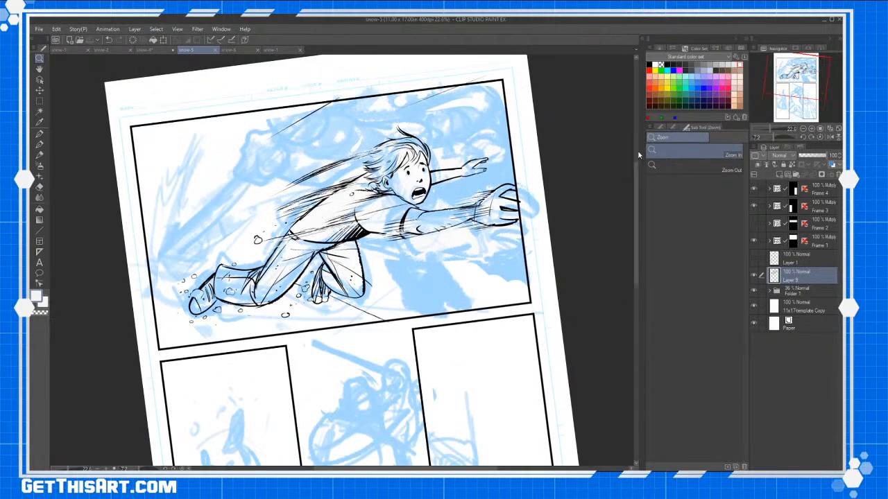
click(755, 291)
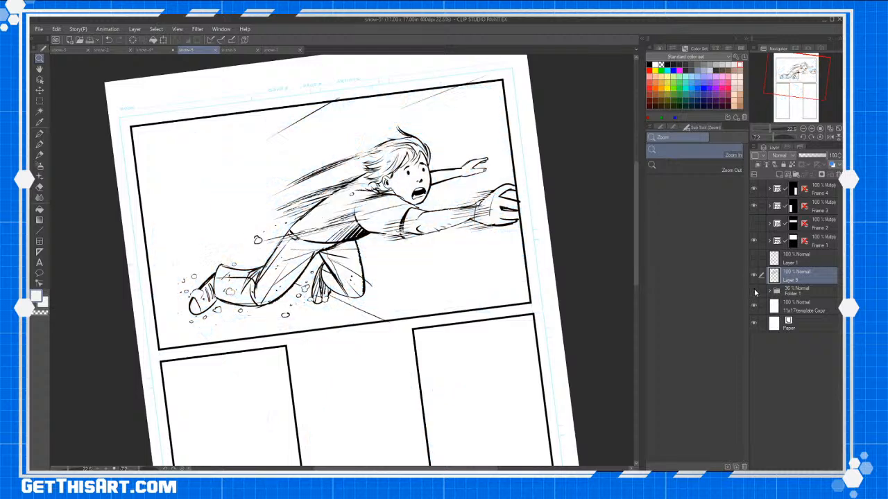
click(754, 291)
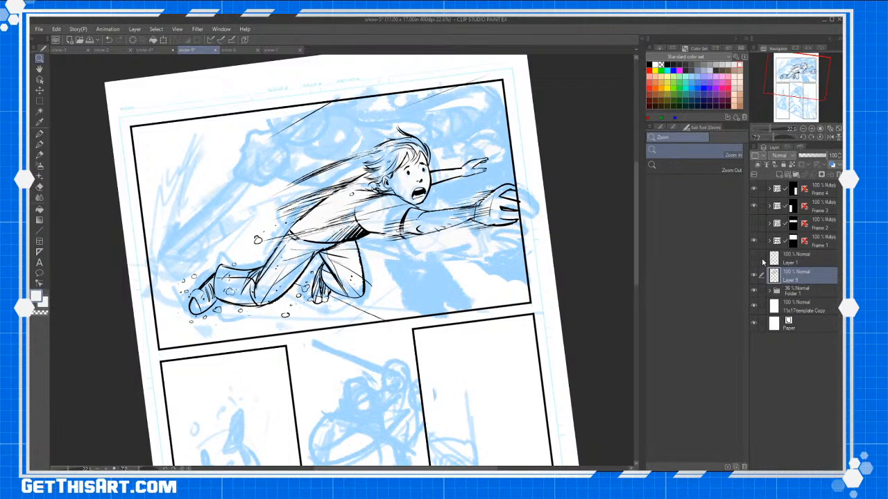
Switch to the snow-1 page and open the Blue_grunge_texture_by_SolStock image from the William The Last folder.
click(270, 50)
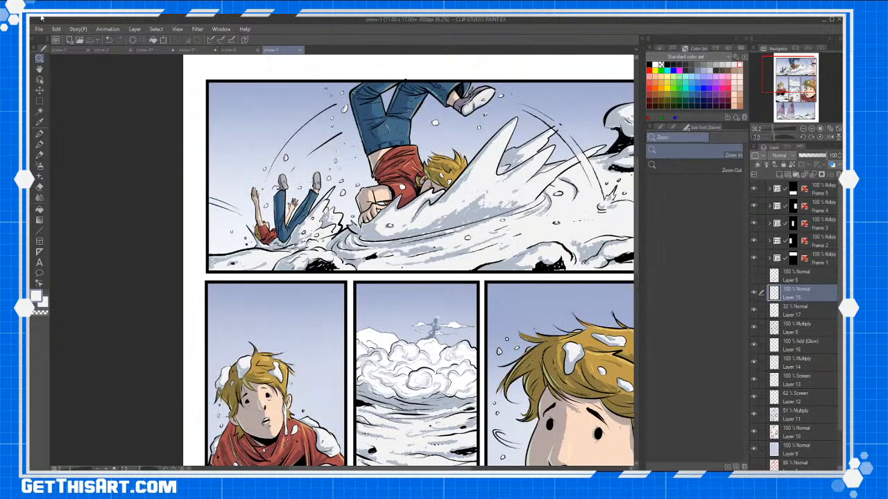
click(79, 40)
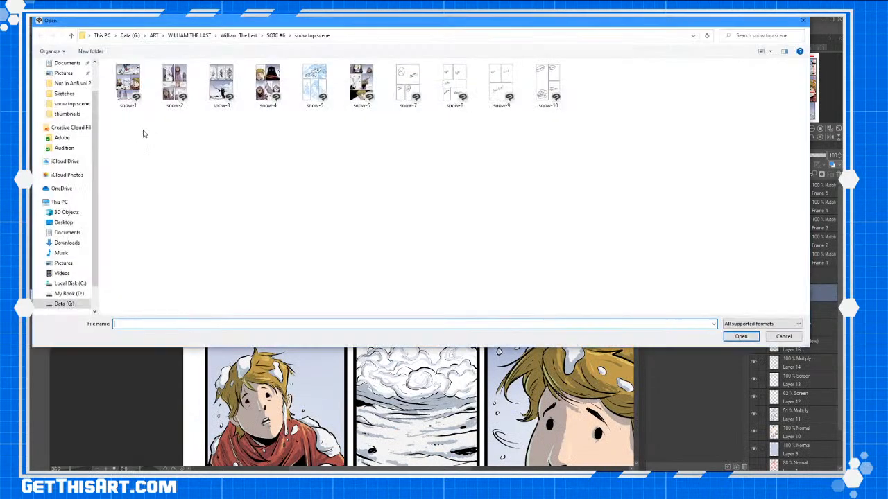
click(238, 35)
scroll(162, 252, down, 3)
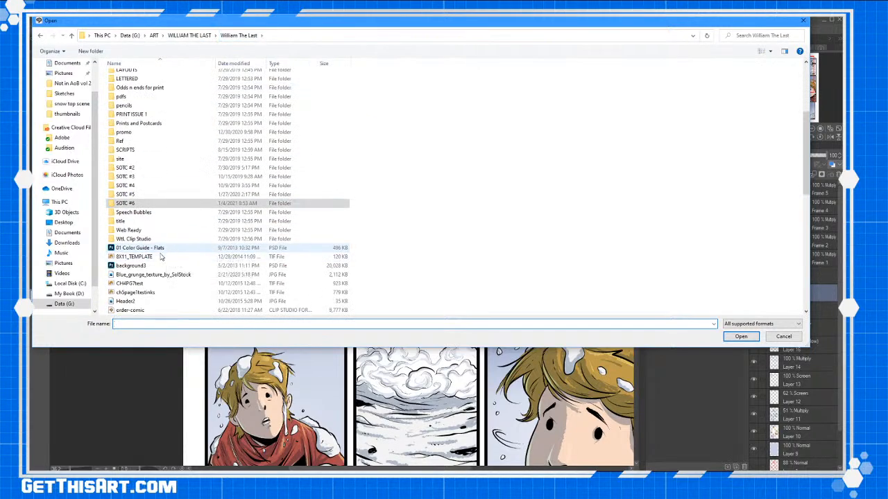
double_click(156, 279)
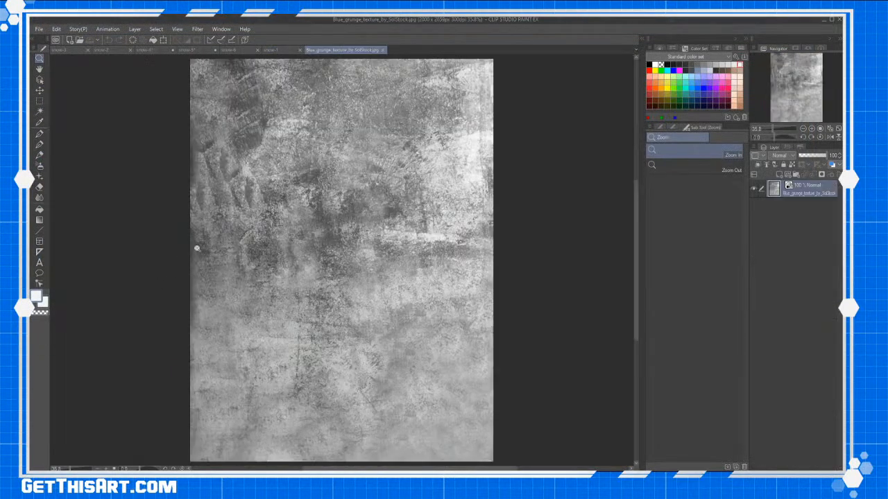
Paste the grunge texture into the snow-1 page as a layer directly above Layer 6.
click(287, 50)
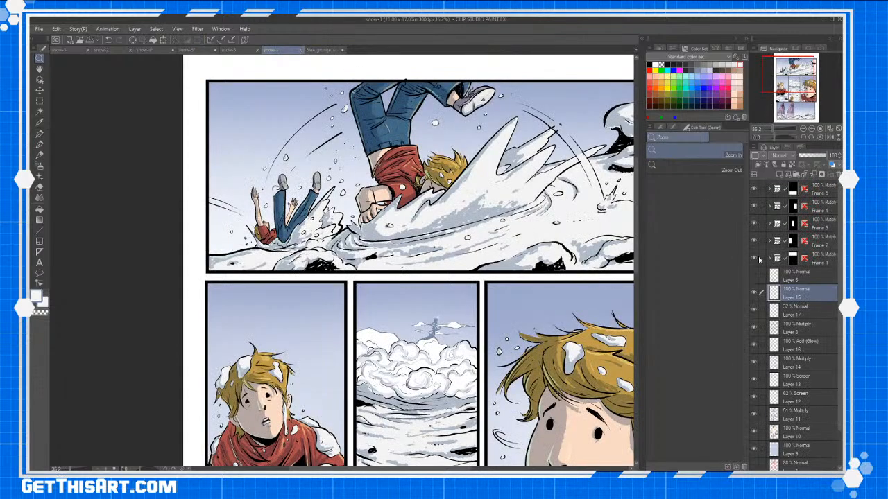
click(805, 283)
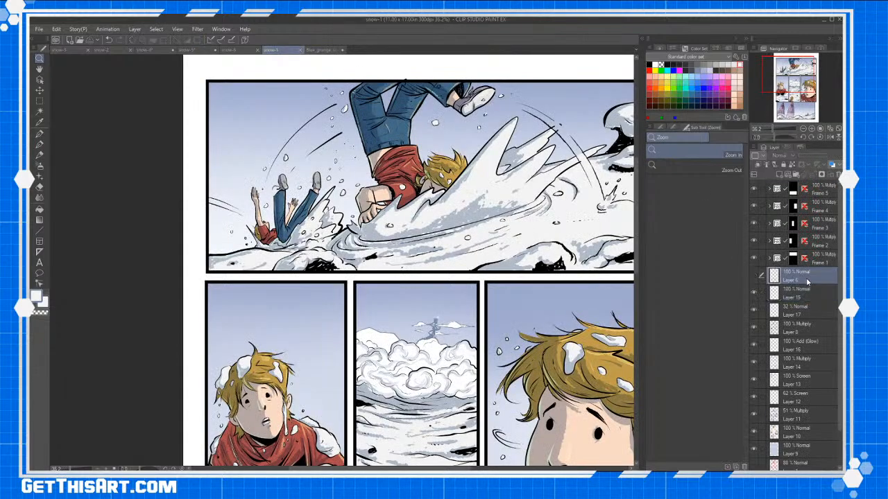
key(ctrl+v)
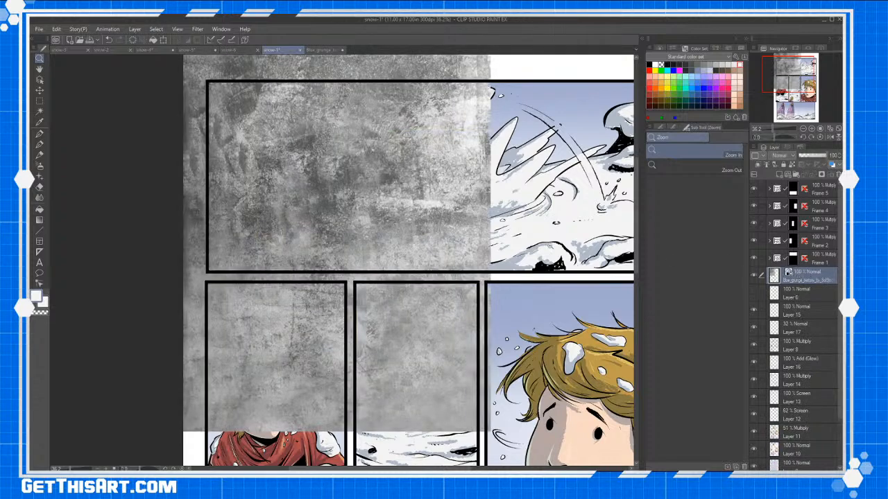
Scale the pasted grunge texture up proportionally so it covers the whole comic page.
scroll(488, 243, down, 2)
scroll(488, 244, down, 2)
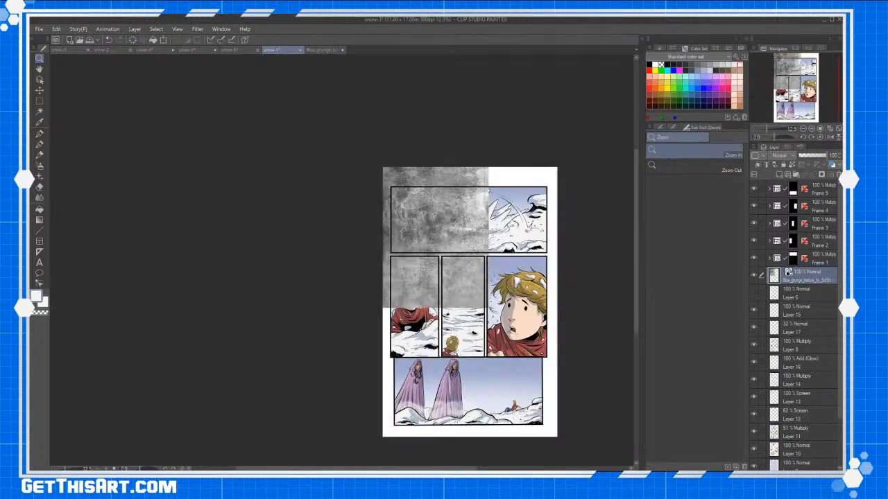
key(ctrl+t)
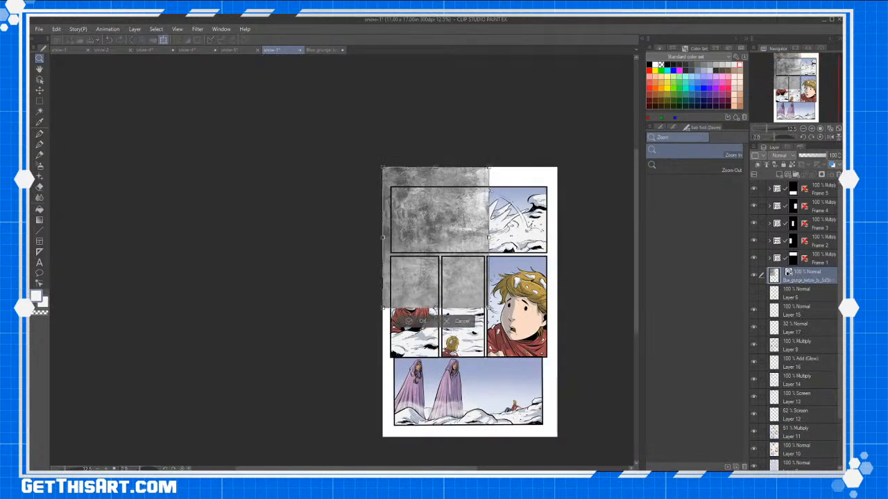
drag(488, 308, 586, 438)
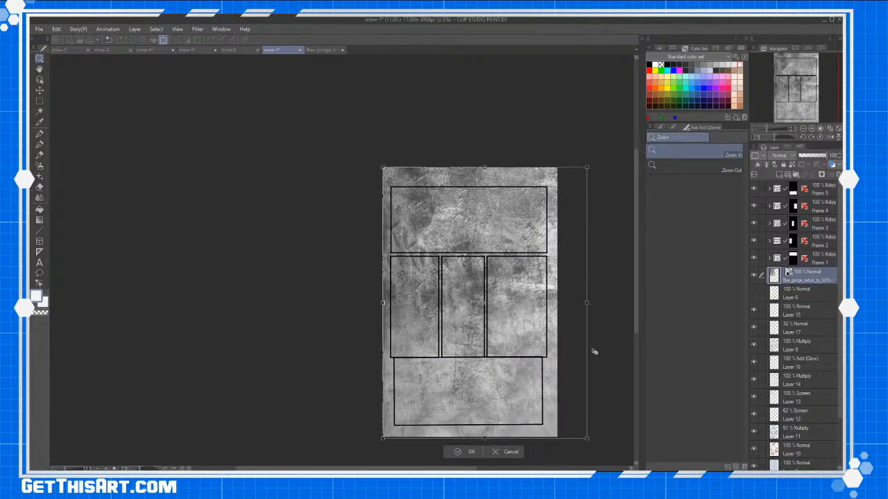
key(Return)
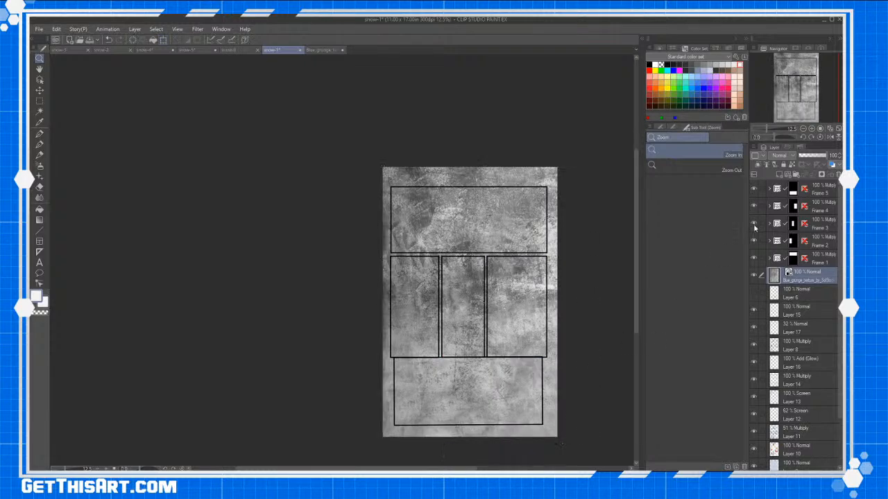
Auto-select the page margins and gutters with the texture hidden, then delete the texture in that area and clear the selection.
click(754, 275)
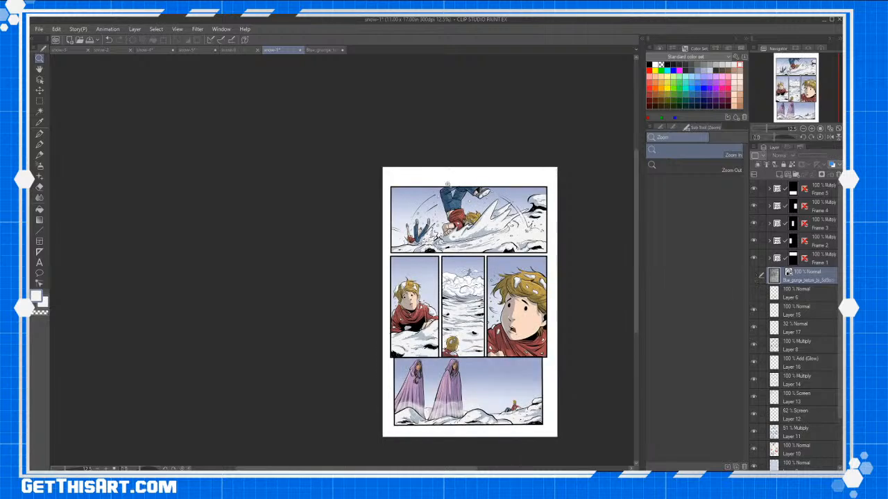
click(40, 111)
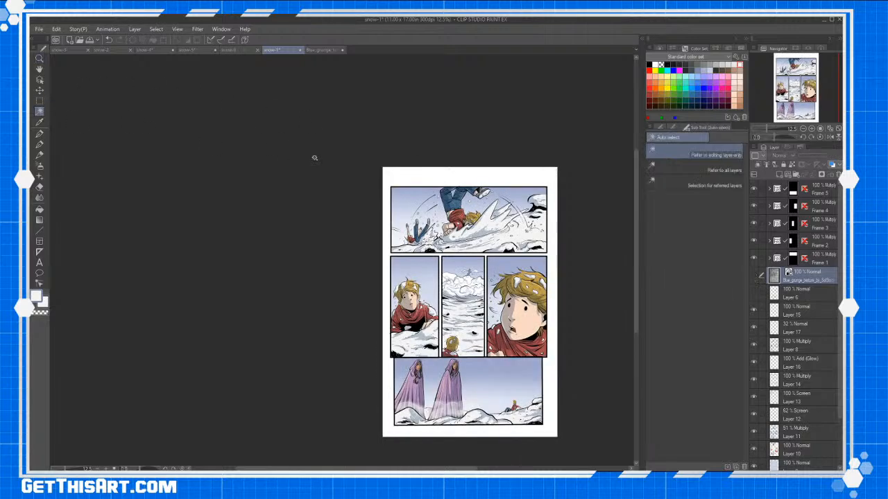
click(444, 178)
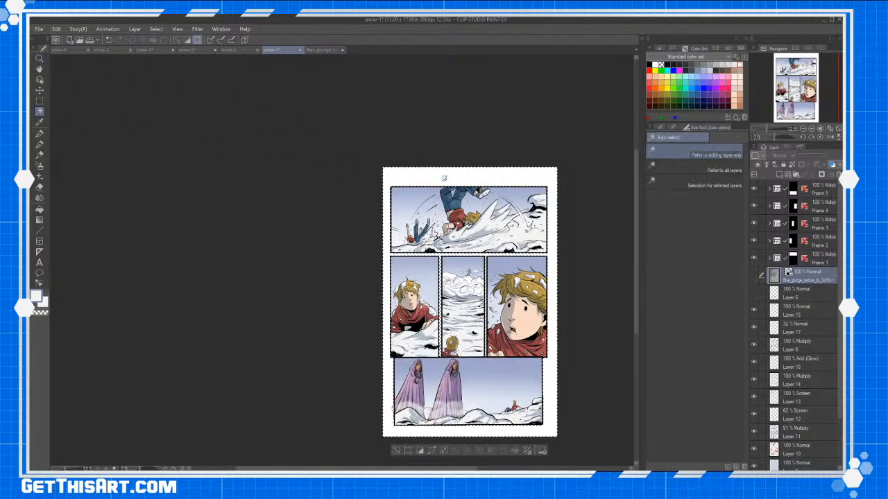
click(754, 275)
key(Delete)
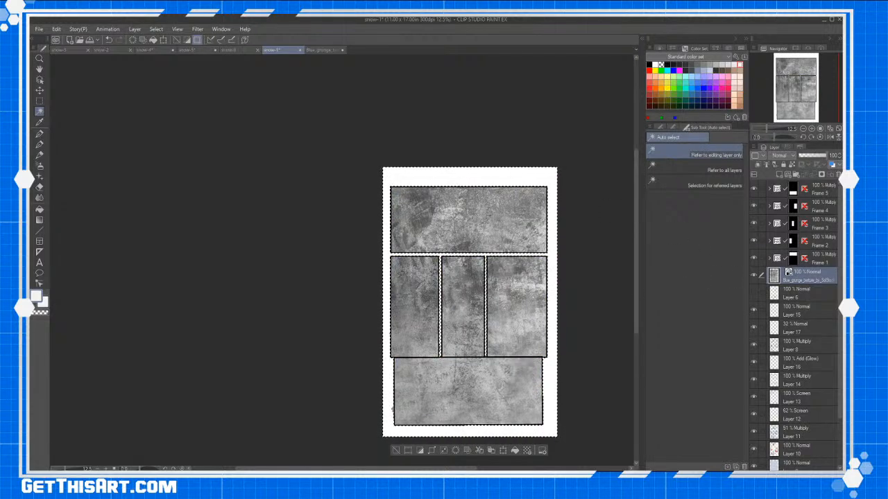
key(ctrl+d)
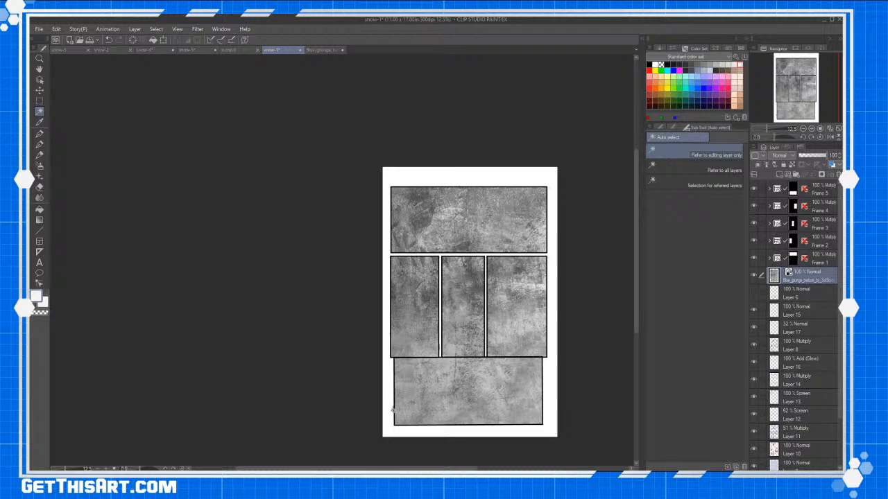
click(464, 394)
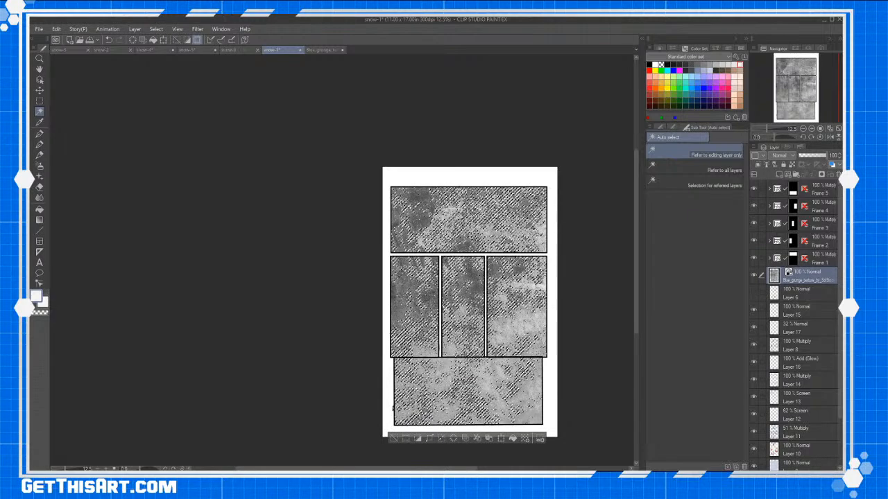
key(ctrl+d)
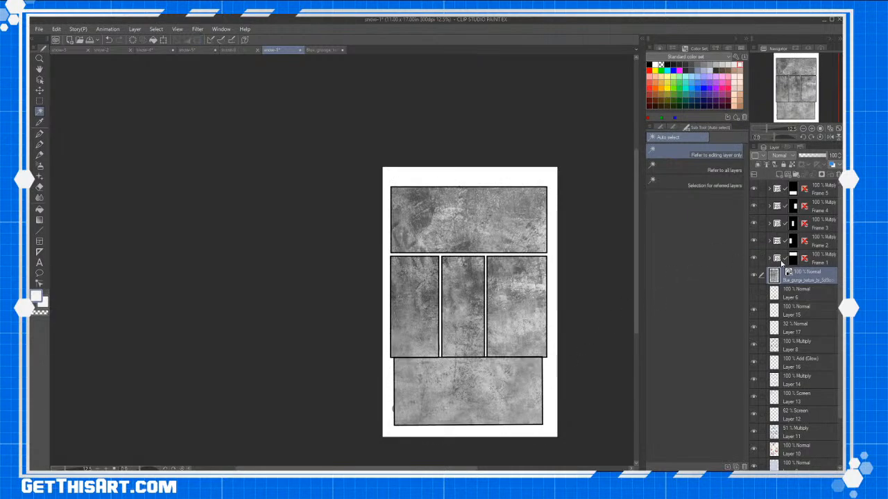
Set the grunge texture layer's blending mode to Multiply and its opacity to 17%.
click(780, 155)
click(782, 181)
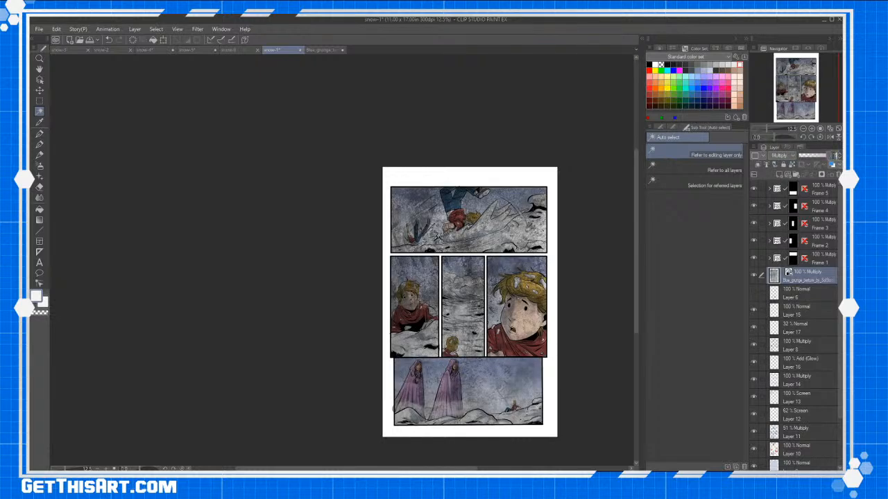
click(835, 156)
text(17)
Create a new layer between the grunge texture and Layer 6, with Hue blending mode and 23% opacity.
drag(636, 249, 638, 257)
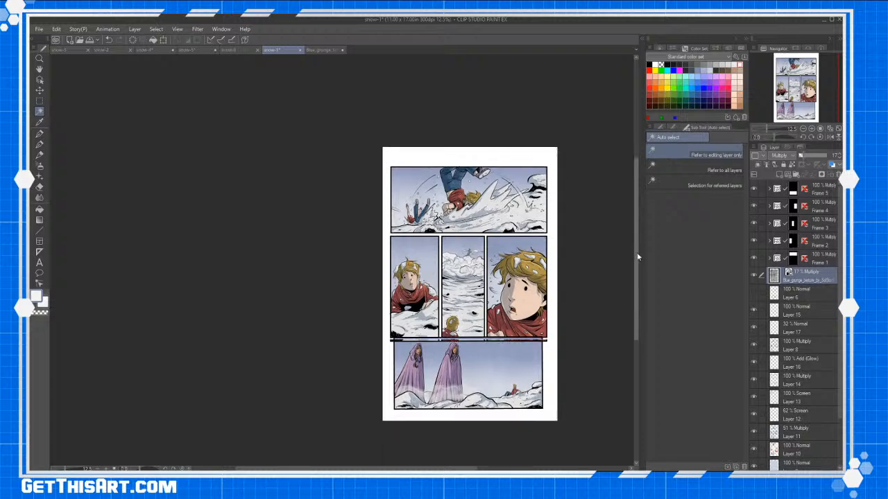
key(ctrl+plus)
key(ctrl+plus)
key(ctrl+plus)
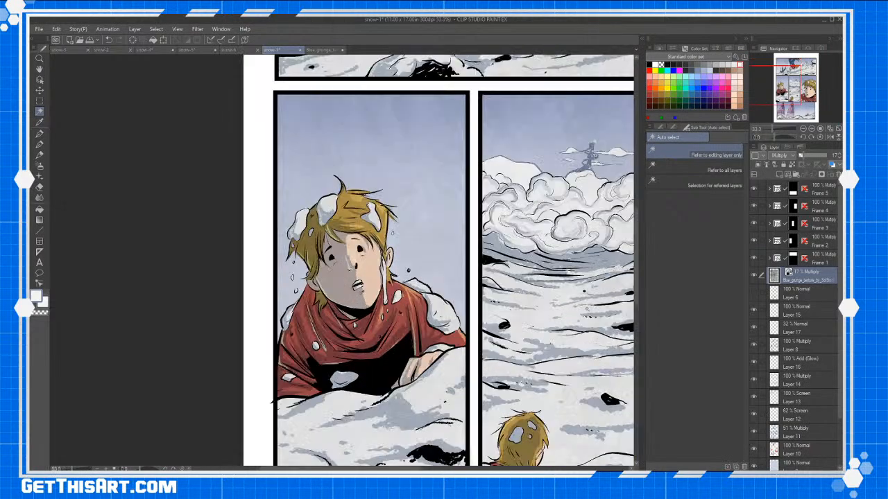
key(ctrl+plus)
click(824, 298)
click(777, 174)
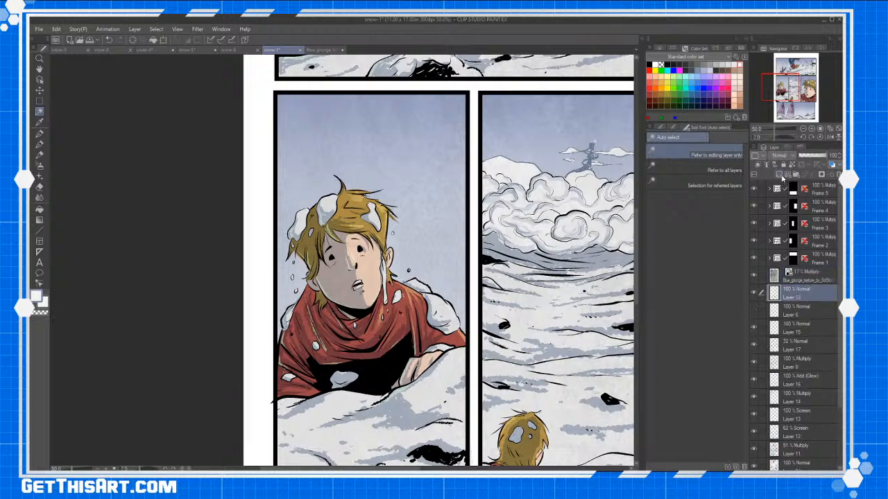
click(788, 161)
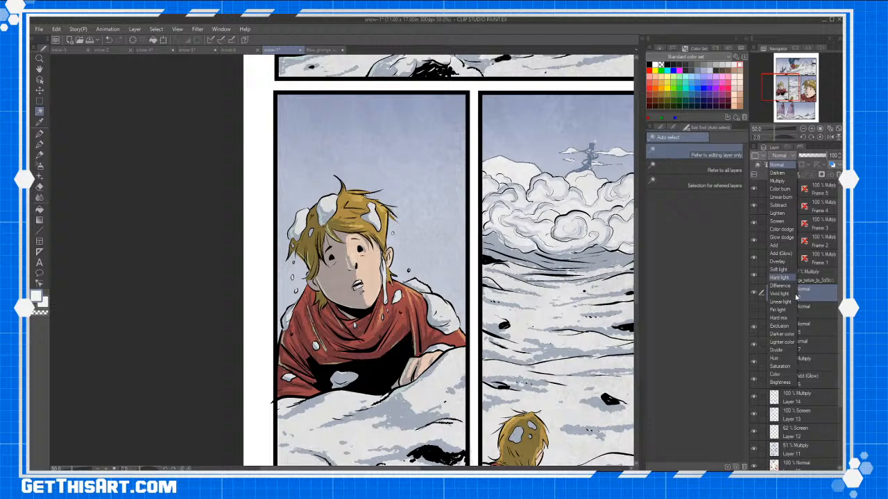
click(783, 356)
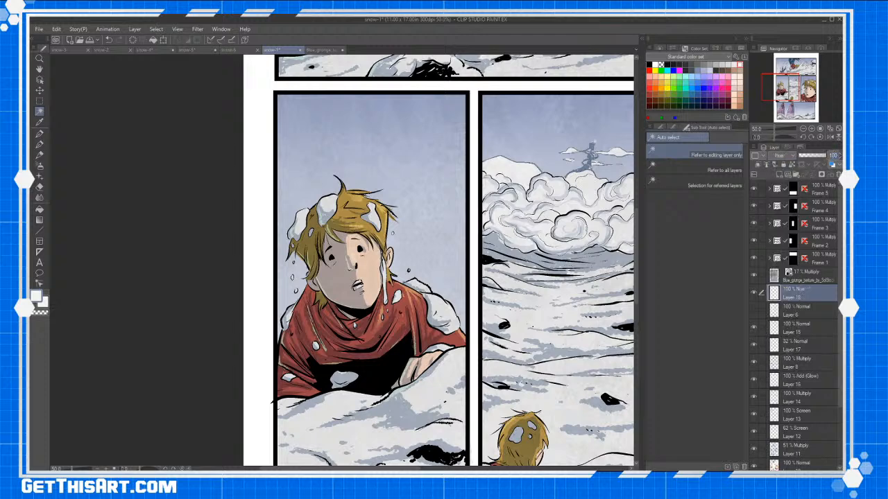
drag(827, 157, 805, 157)
Load the custom palette in place of the standard color set and pick its light pink swatch as the drawing color.
click(682, 58)
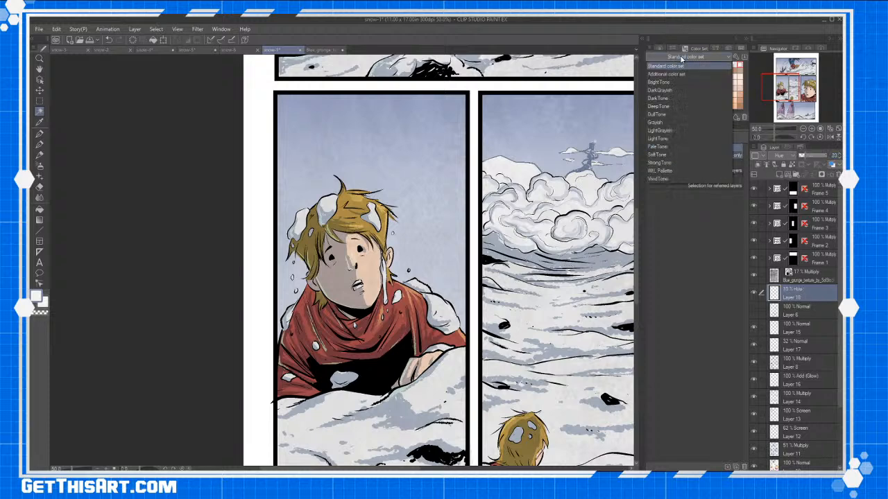
click(661, 171)
click(661, 69)
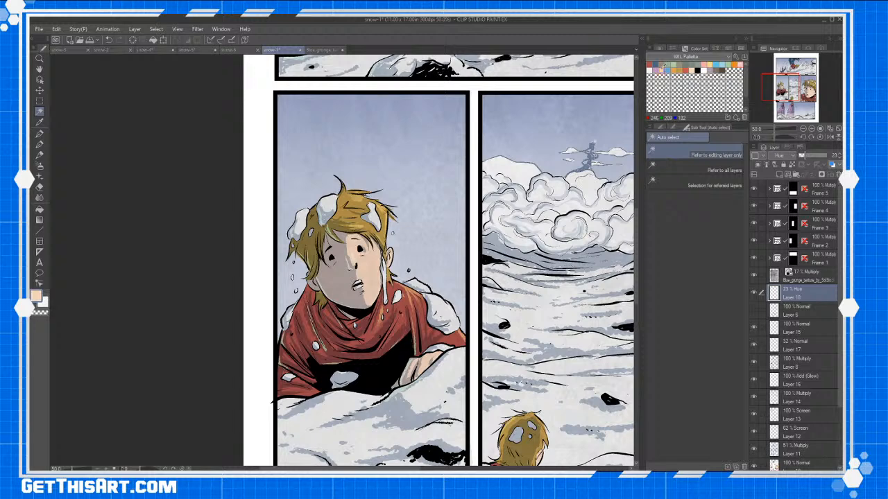
click(738, 65)
Fill the entire Hue layer of the snow-1 page with light pink, using the fill that refers only to the editing layer.
key(g)
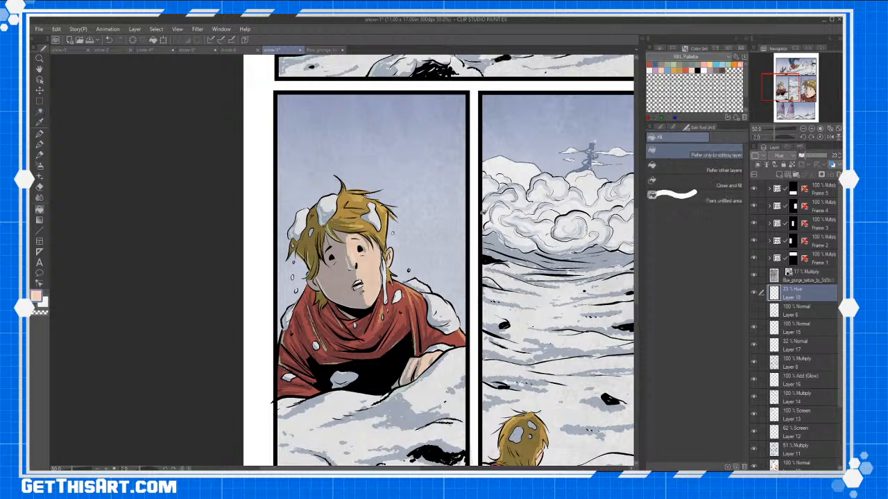
click(672, 128)
click(683, 156)
click(722, 212)
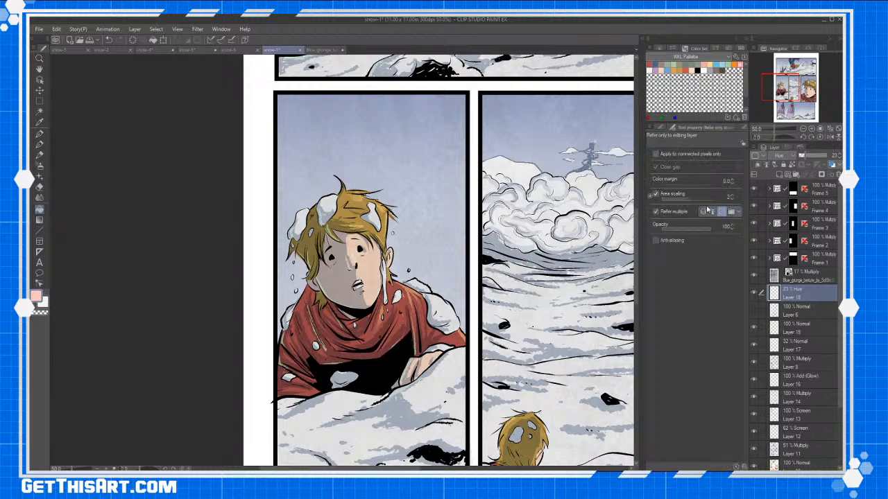
click(477, 182)
scroll(409, 216, down, 3)
scroll(410, 216, down, 2)
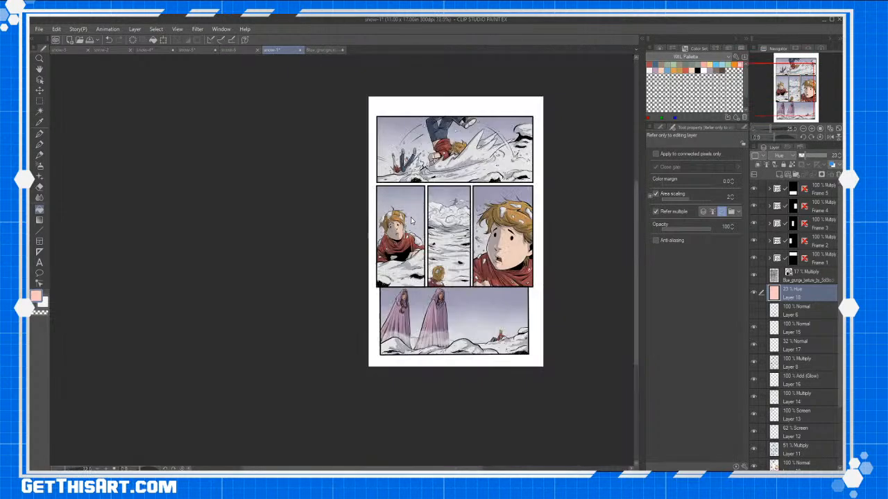
scroll(412, 217, up, 2)
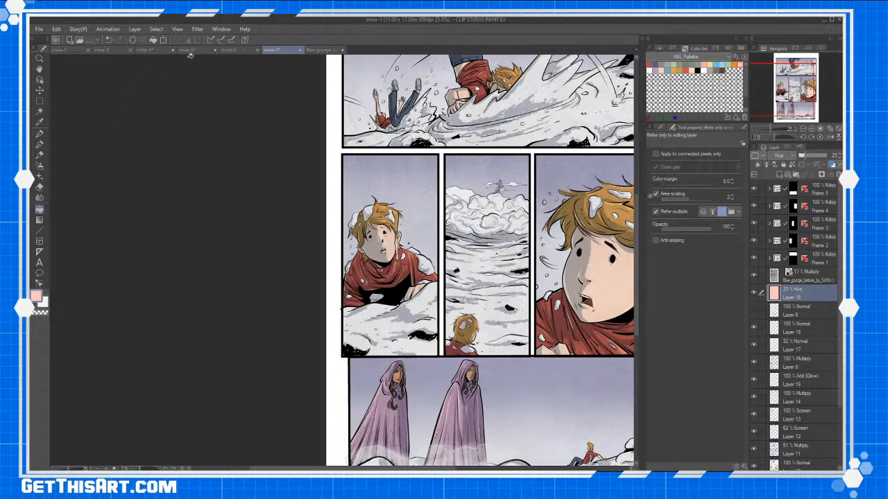
Switch to the snow-6 page and paste the copied grunge texture into it as a new layer.
click(310, 50)
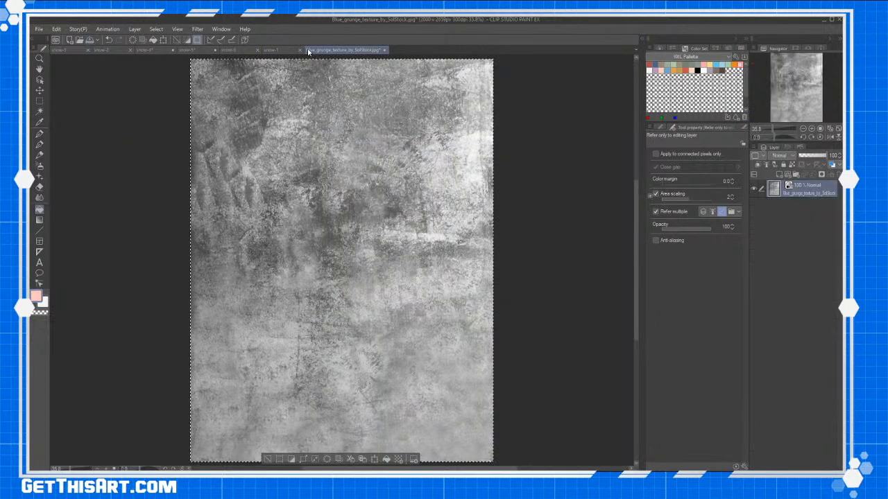
click(240, 51)
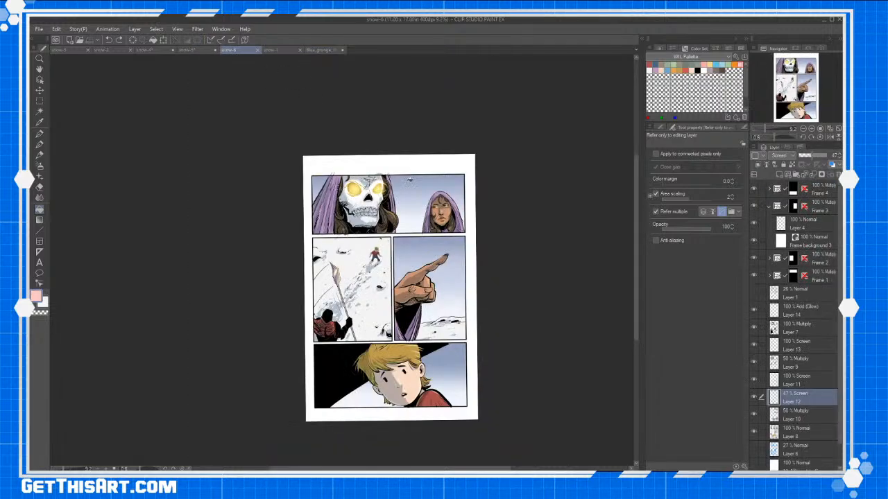
key(ctrl+v)
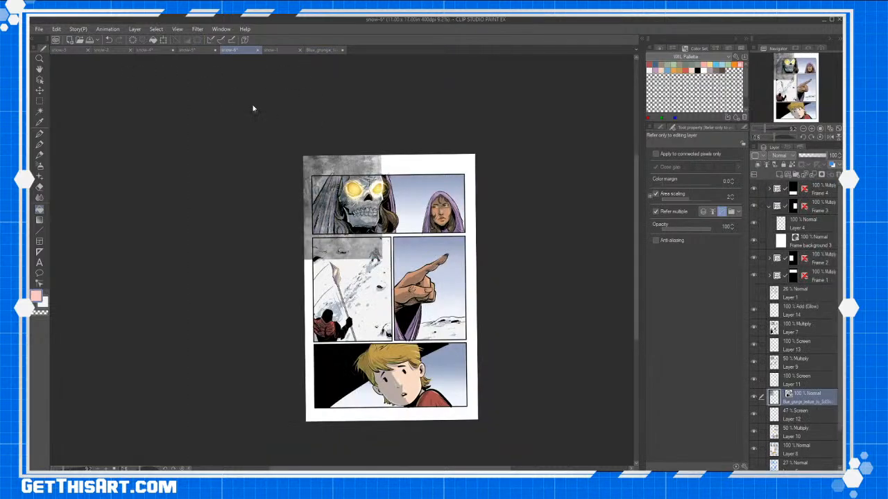
Scale the pasted grunge texture proportionally to 273% and shift it so it covers the whole snow-6 page.
key(ctrl+t)
click(808, 401)
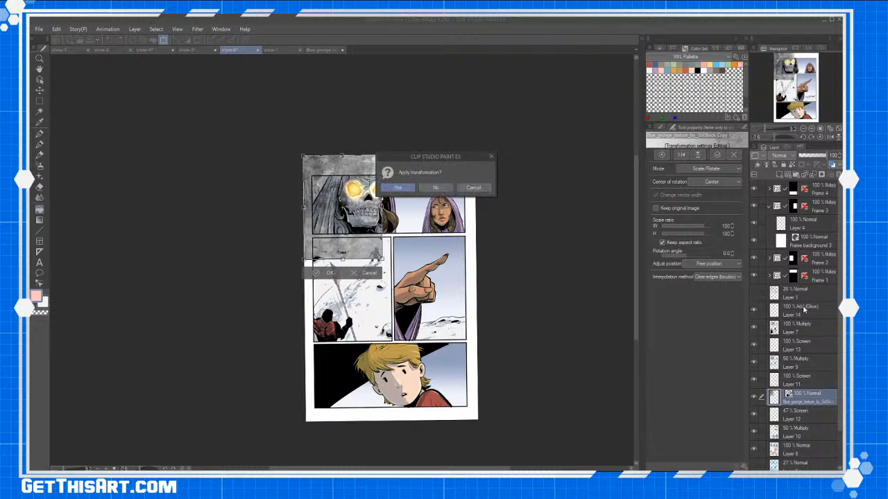
click(483, 188)
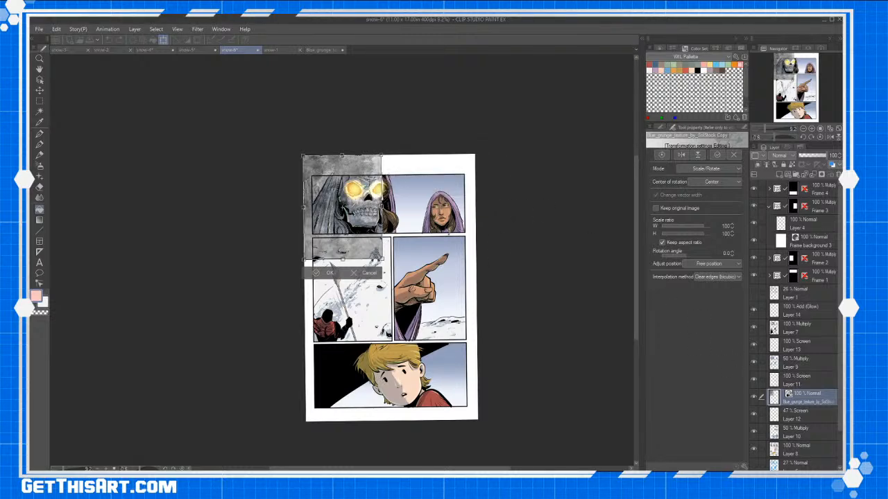
drag(381, 259, 531, 437)
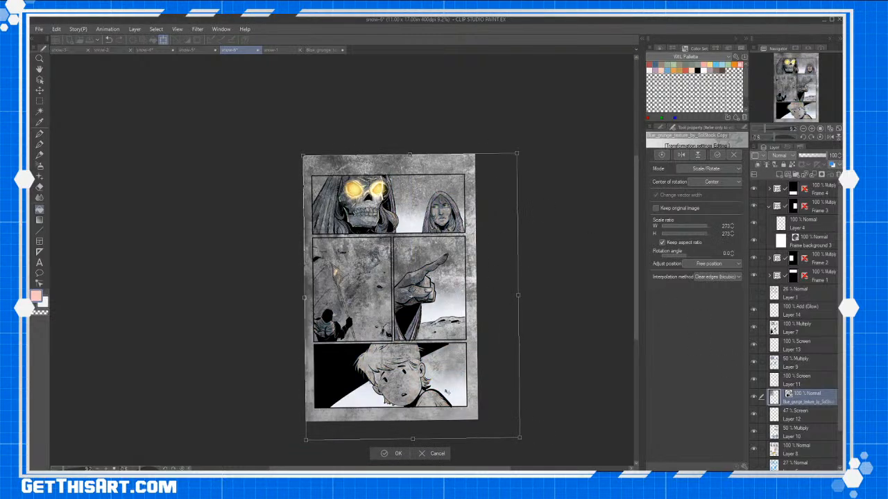
drag(419, 357, 412, 353)
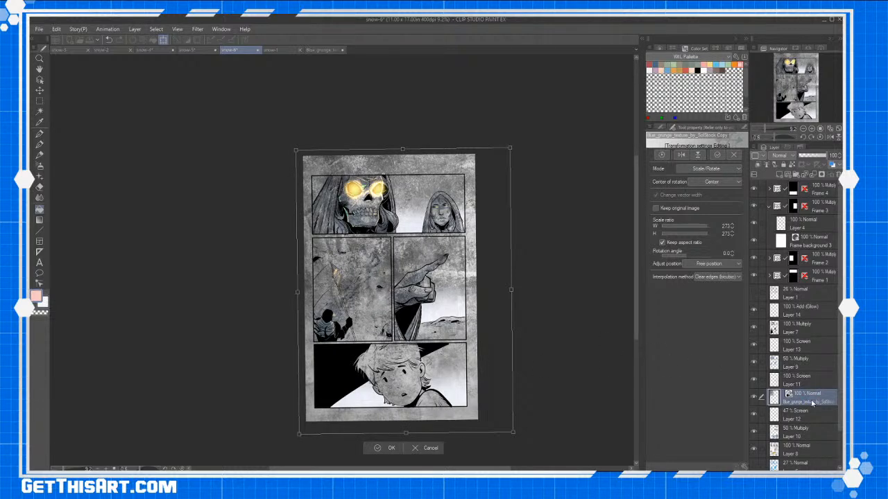
key(Return)
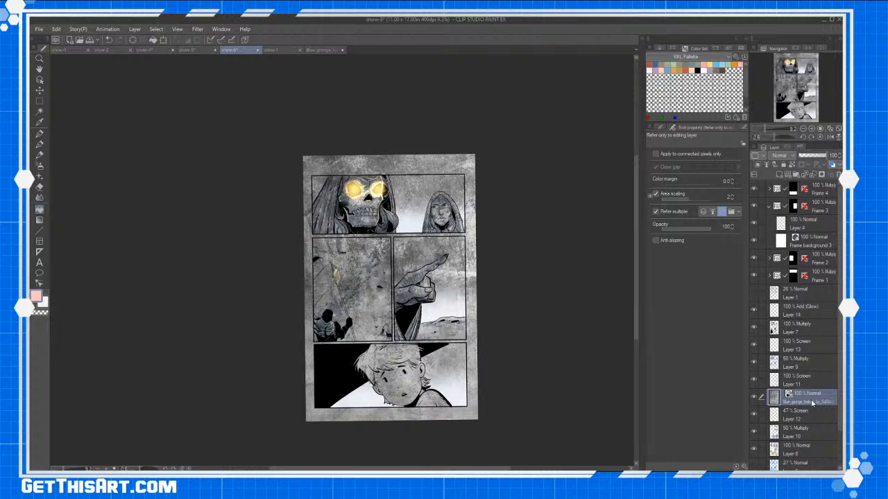
Move the grunge texture layer directly above Layer 14, auto-select the page margins and gutters with it hidden, and delete the texture there.
drag(811, 403, 808, 307)
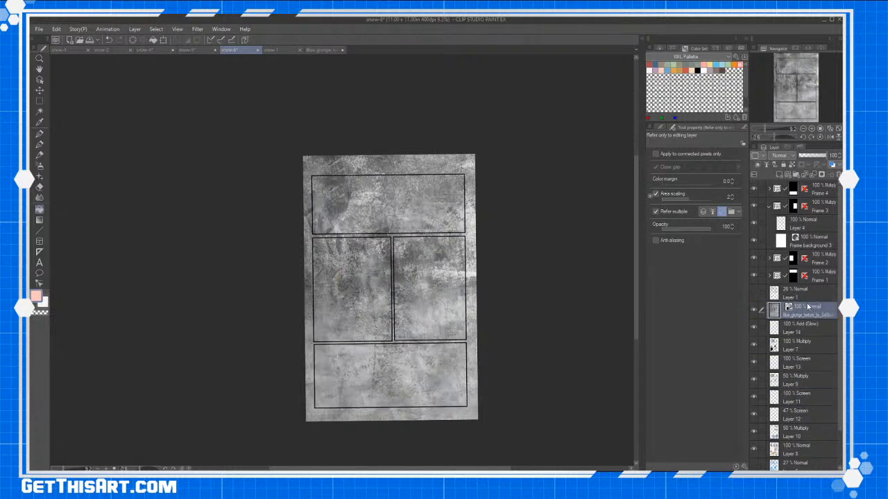
click(755, 310)
click(39, 111)
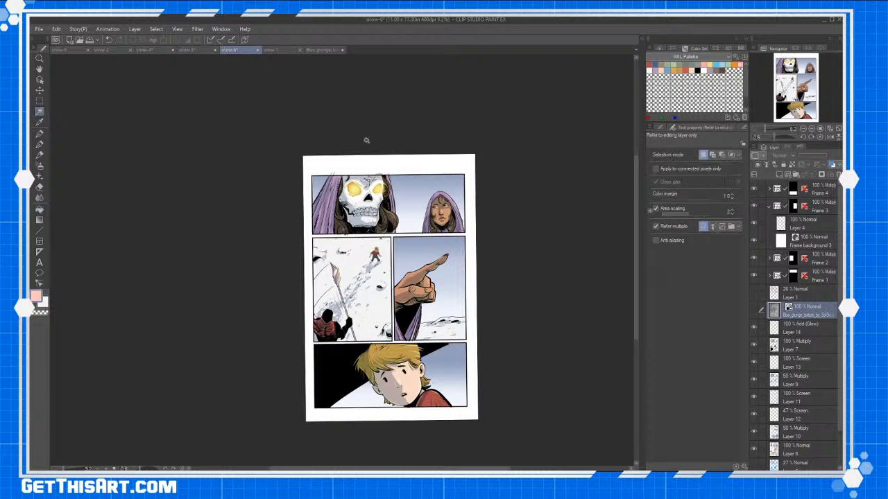
click(362, 168)
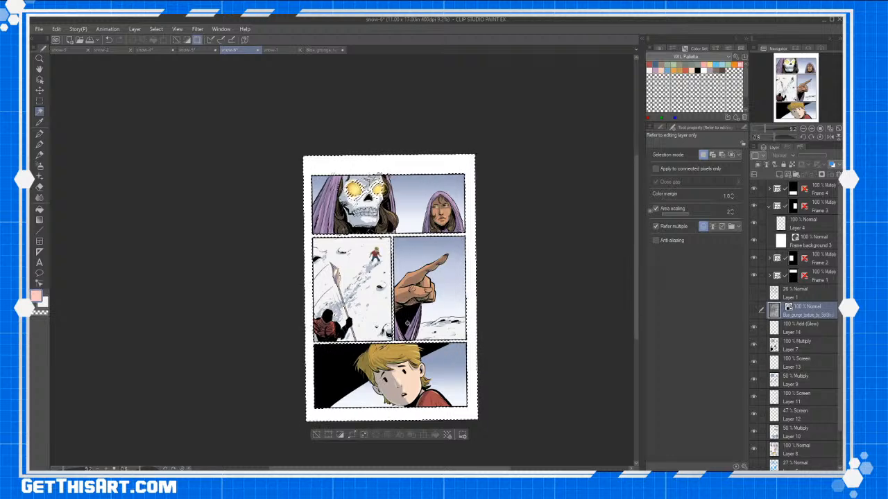
click(754, 310)
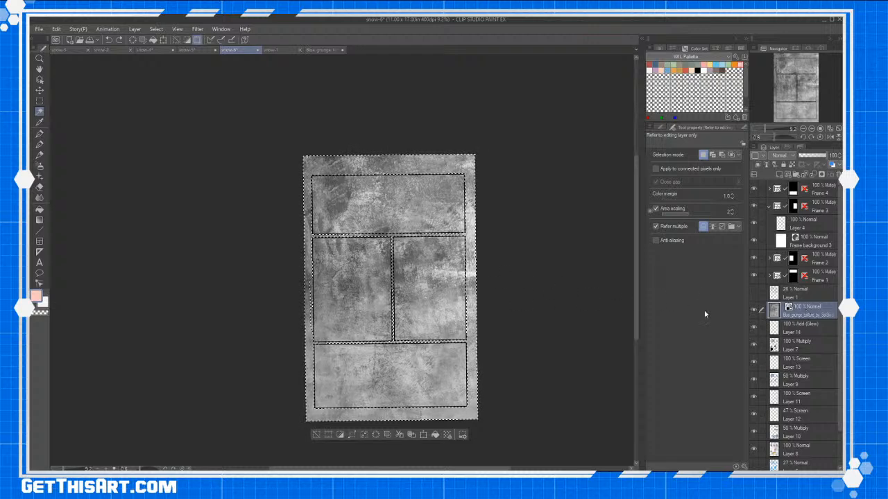
key(Delete)
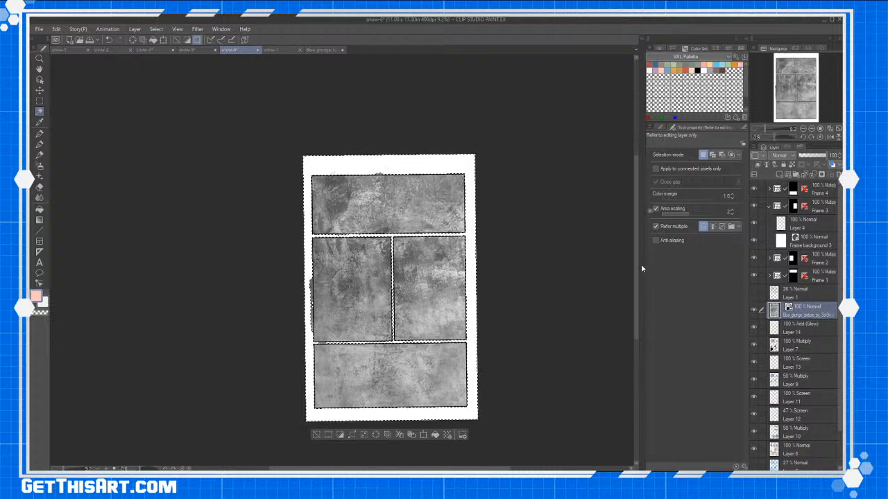
Set the snow-6 grunge texture layer to Multiply at 17% opacity and clear the selection.
mouse_move(635, 264)
mouse_down()
mouse_move(635, 281)
mouse_move(636, 273)
mouse_up()
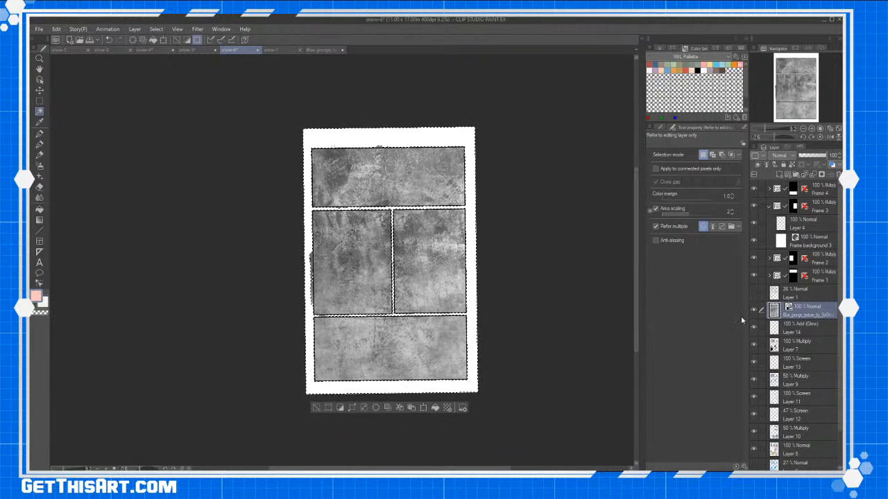
click(786, 157)
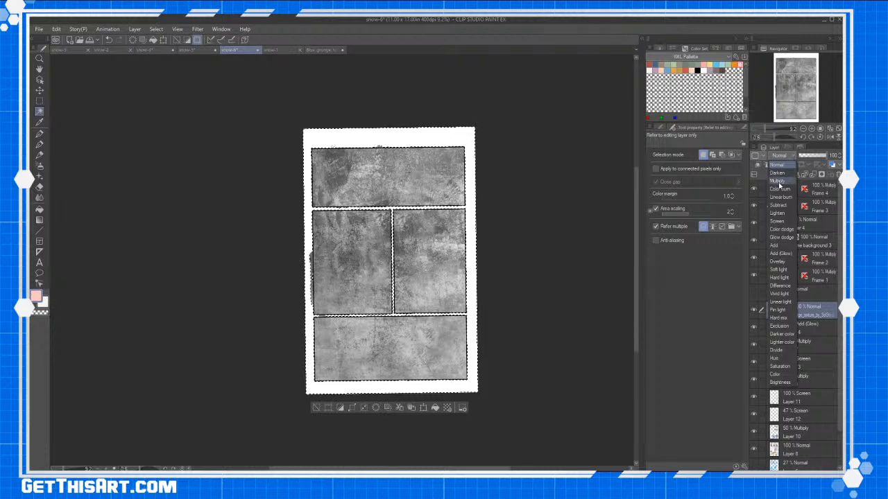
click(781, 183)
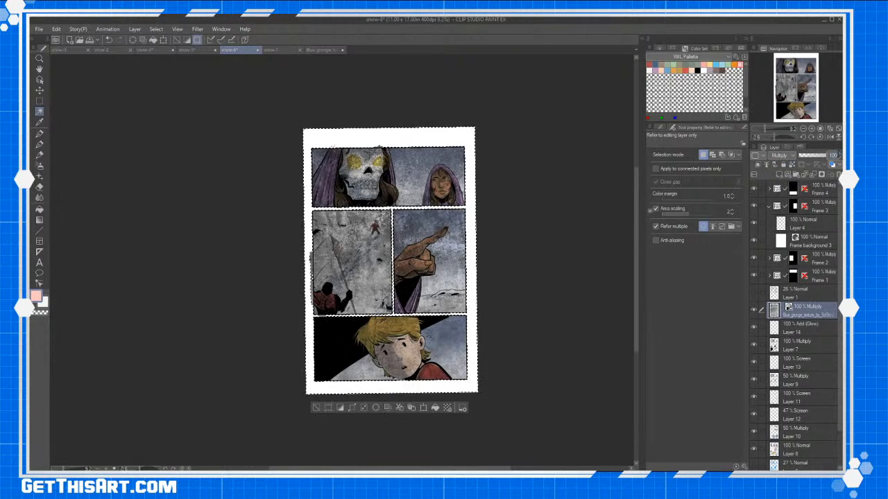
text(17)
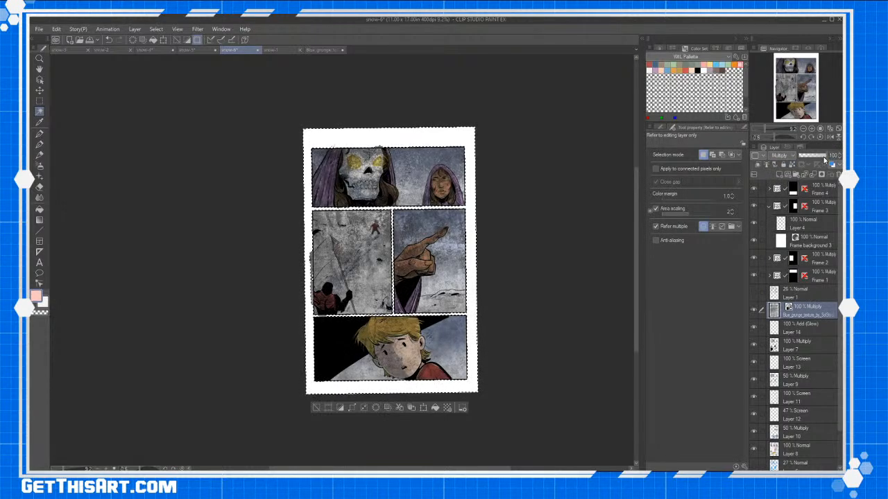
key(Return)
key(ctrl+d)
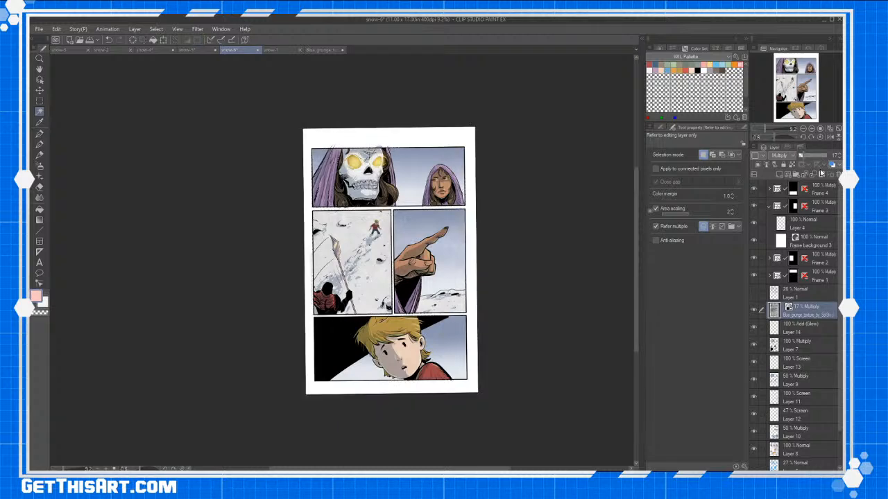
drag(636, 279, 637, 281)
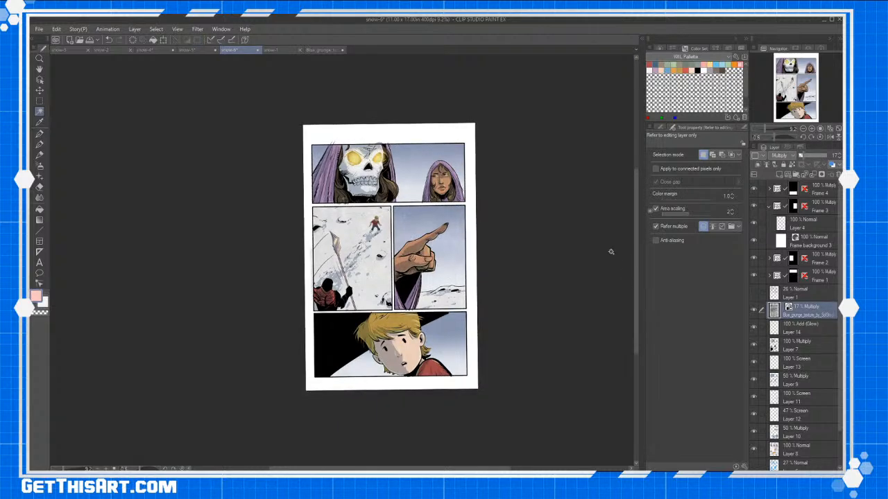
Examine the textured snow-6 panels and their borders up close, from the top panel down to the bottom one.
key(ctrl+space)
drag(315, 273, 399, 258)
key(e)
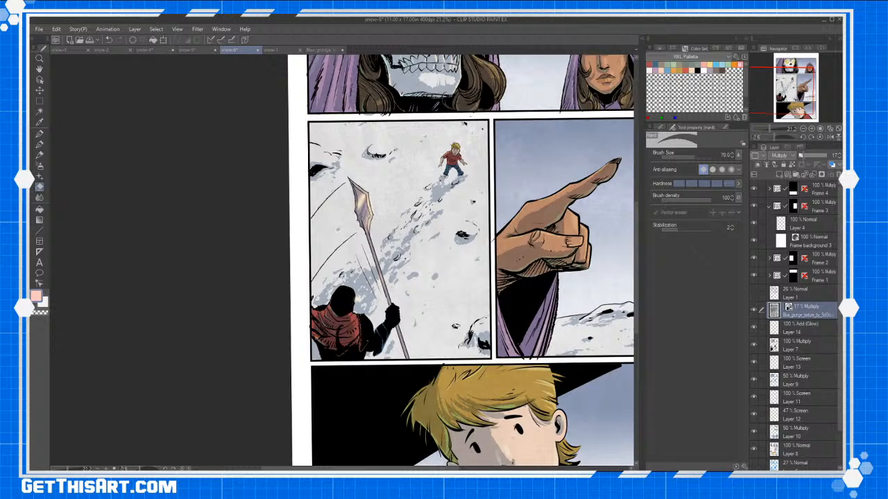
drag(507, 262, 468, 415)
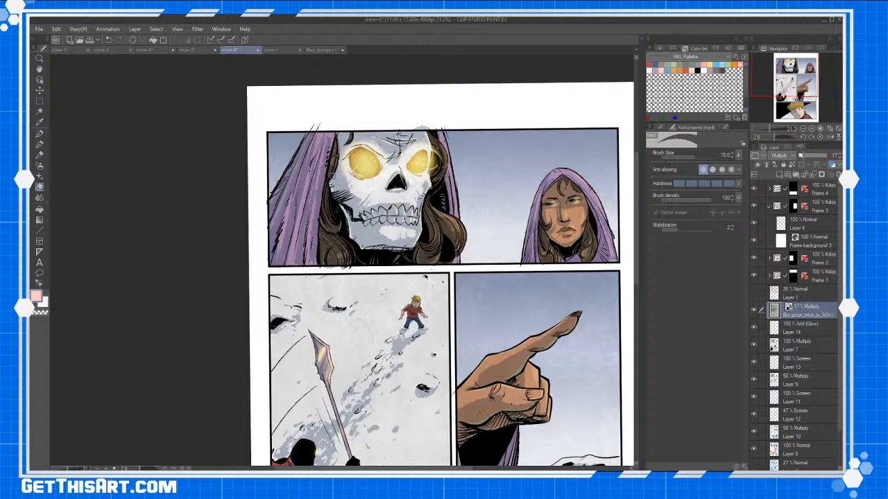
click(806, 383)
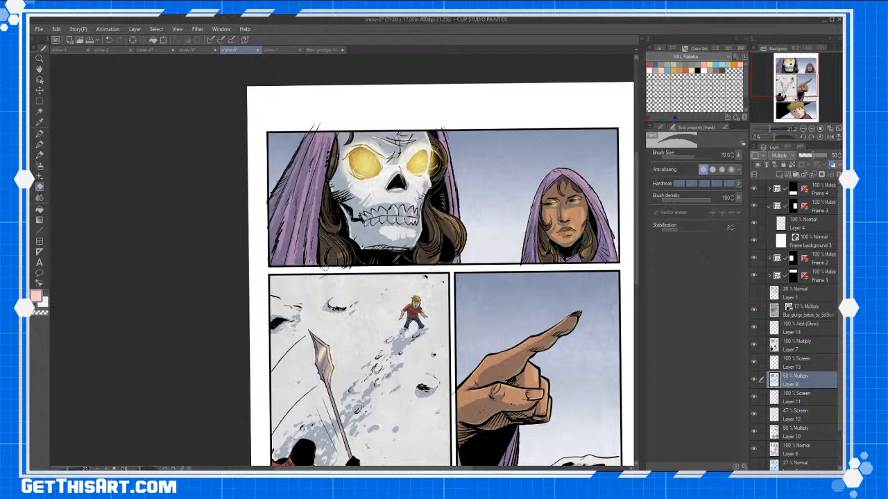
key(space)
drag(467, 352, 476, 108)
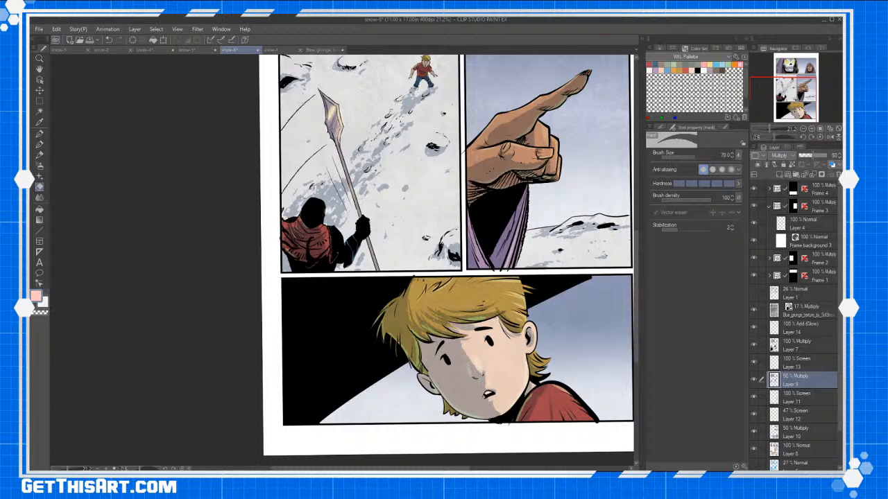
drag(512, 276, 390, 314)
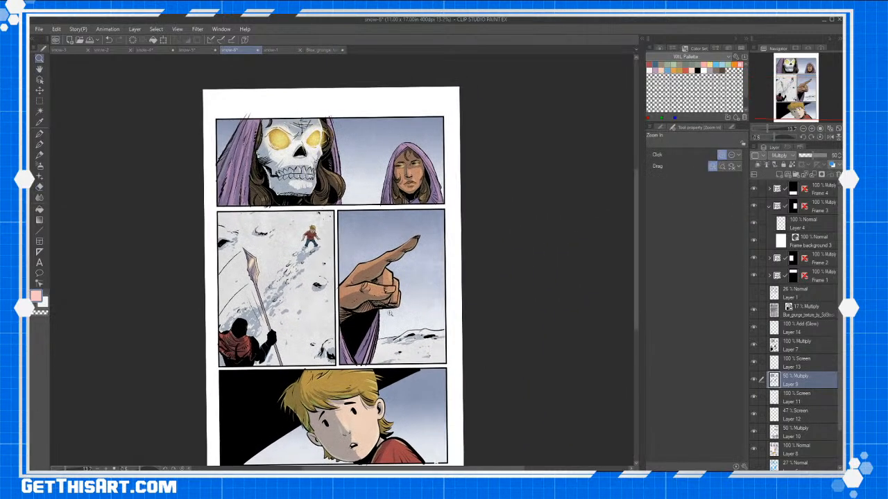
Move the grunge texture layer beneath the Add (Glow) Layer 14 and create a new layer between the texture and Layer 7.
click(812, 313)
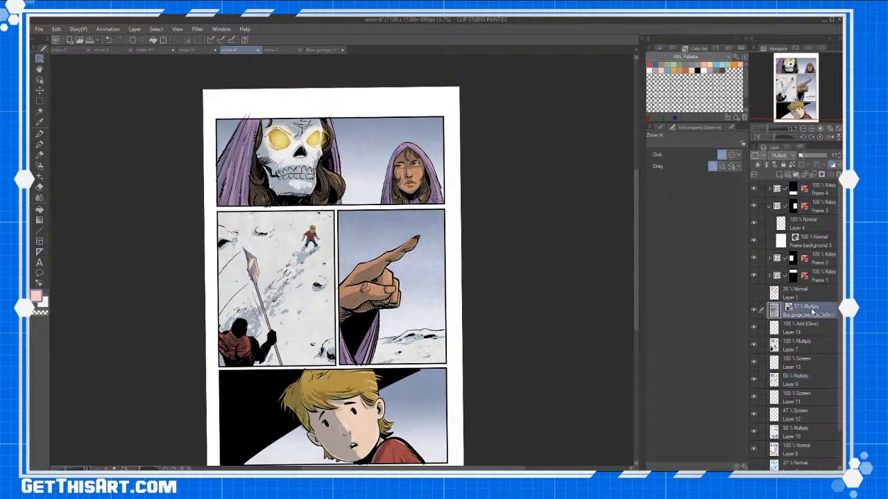
drag(813, 313, 814, 336)
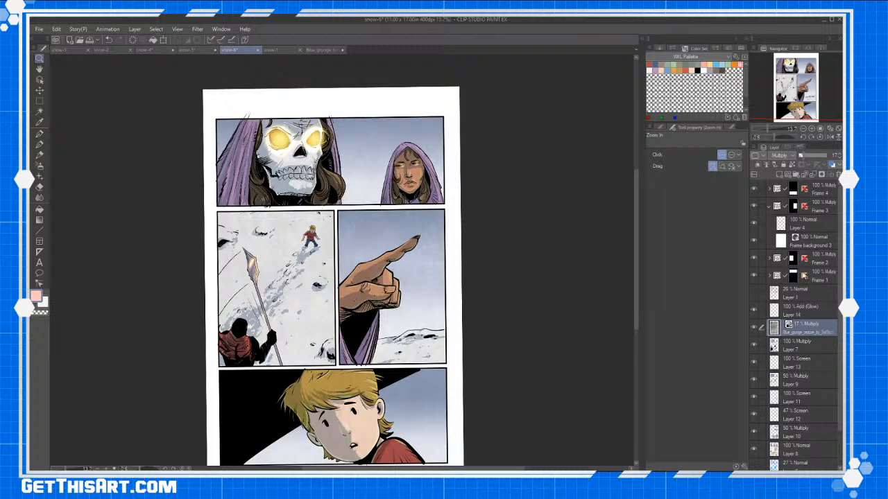
click(798, 346)
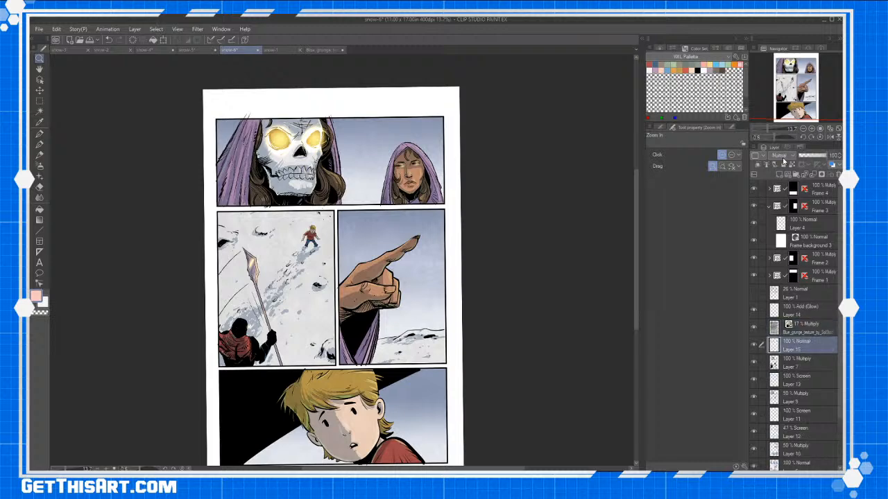
Set the new Layer 15 on snow-6 to Hue at 23% opacity and fill it with the light pink colour.
click(782, 156)
click(779, 164)
click(755, 344)
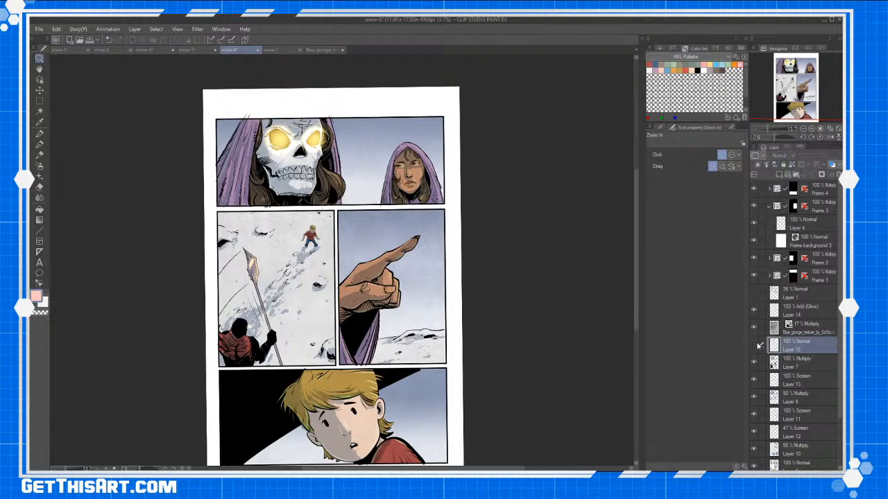
click(755, 344)
click(783, 155)
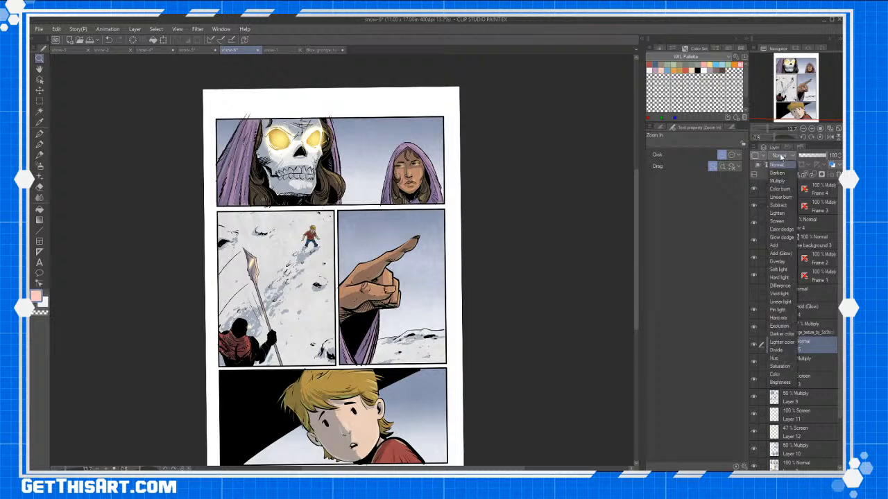
click(775, 358)
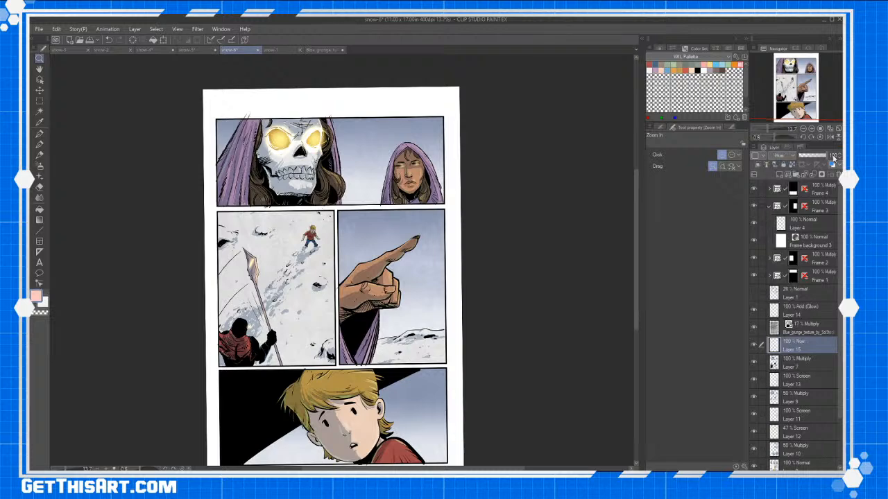
drag(812, 155, 805, 165)
key(g)
click(471, 324)
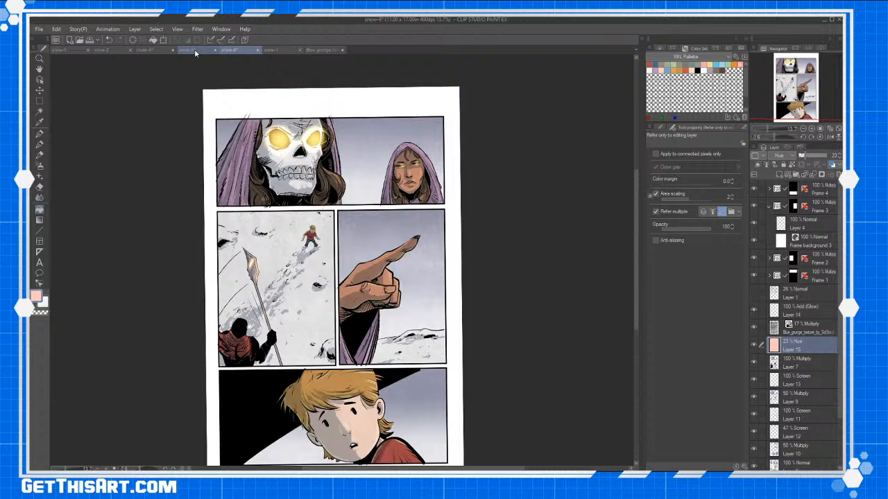
Copy the pink Hue layer from snow-6 into snow-4 and place it beneath the Add (Glow) Layer 13.
right_click(814, 347)
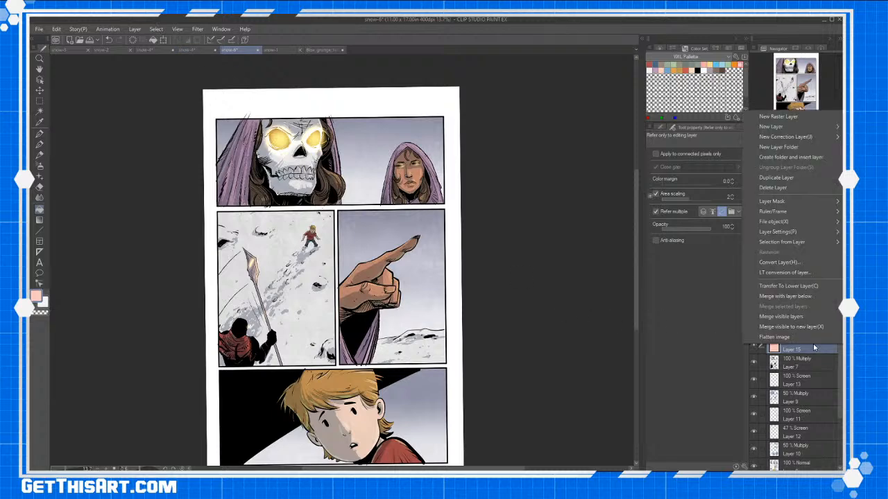
click(702, 304)
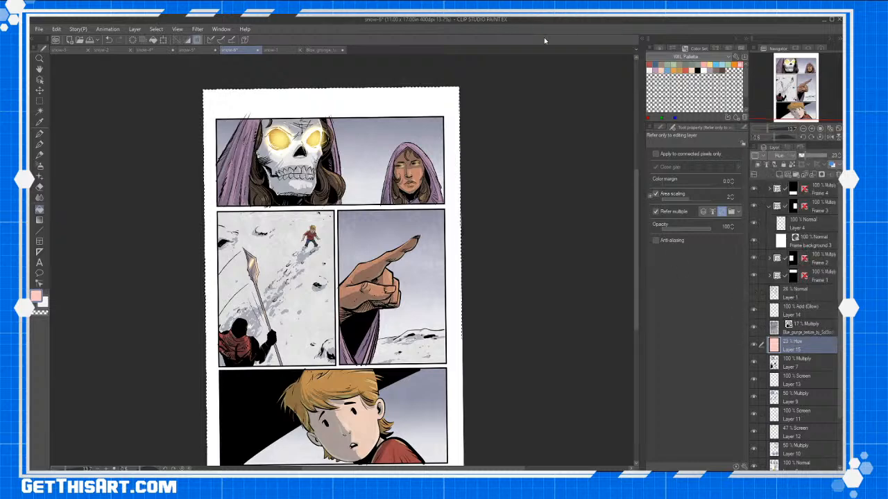
key(ctrl+a)
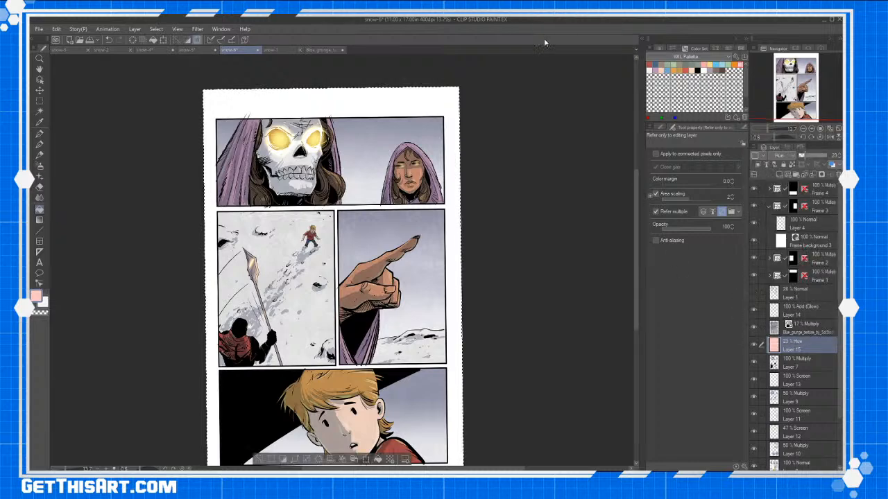
click(189, 51)
click(157, 50)
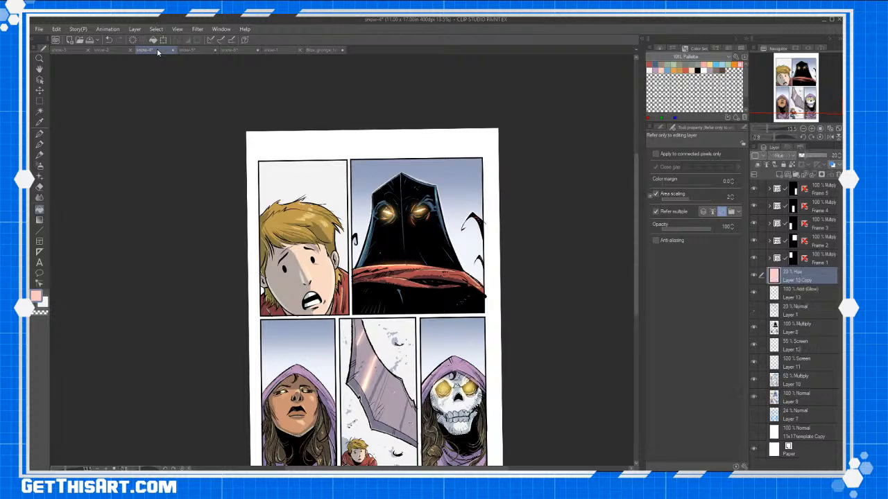
drag(796, 280, 798, 302)
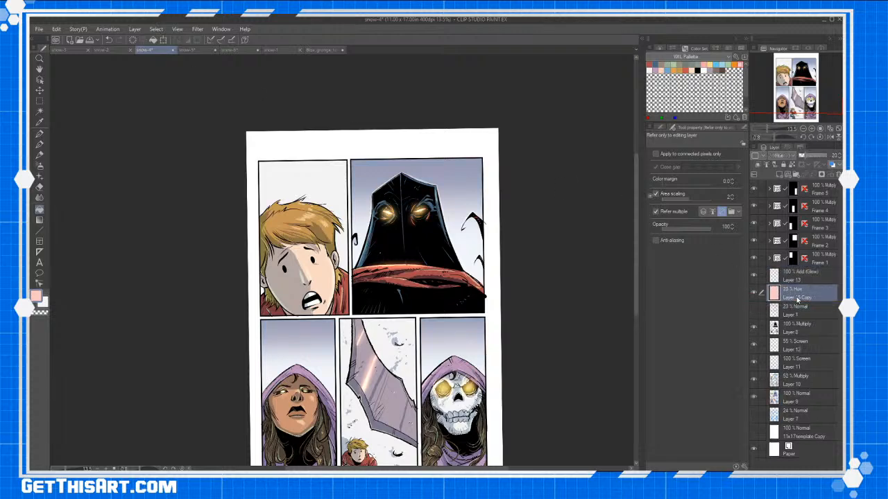
Paste the pink Hue layer into snow-2 directly above the Multiply Layer 8.
click(118, 53)
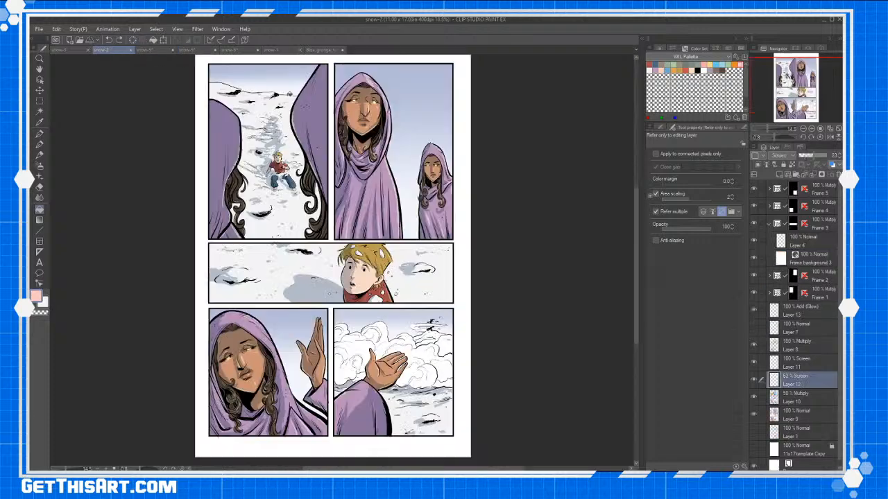
click(810, 347)
key(ctrl+v)
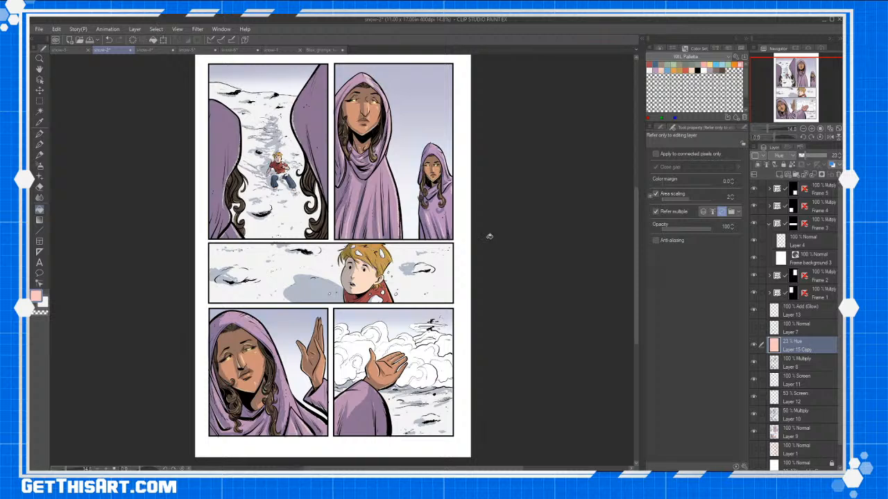
Paste the pink Hue layer into snow-3 between the Add (Glow) Layer 15 and Layer 14.
click(75, 51)
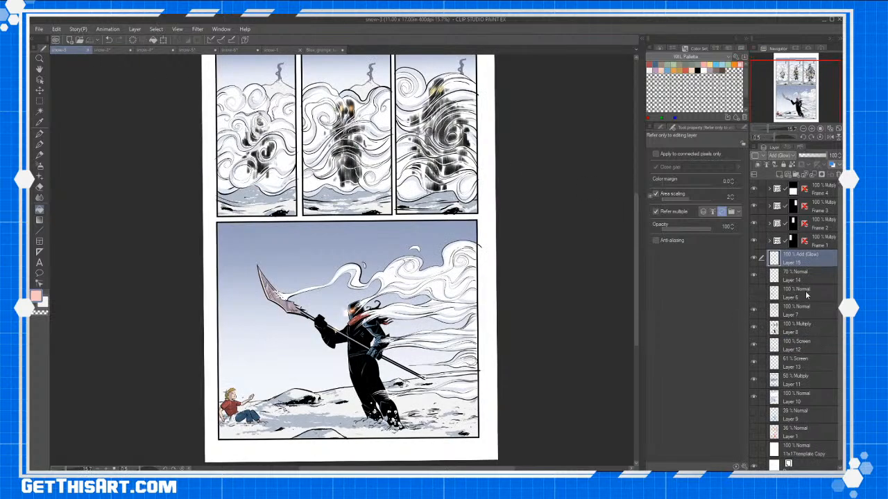
click(800, 273)
key(ctrl+v)
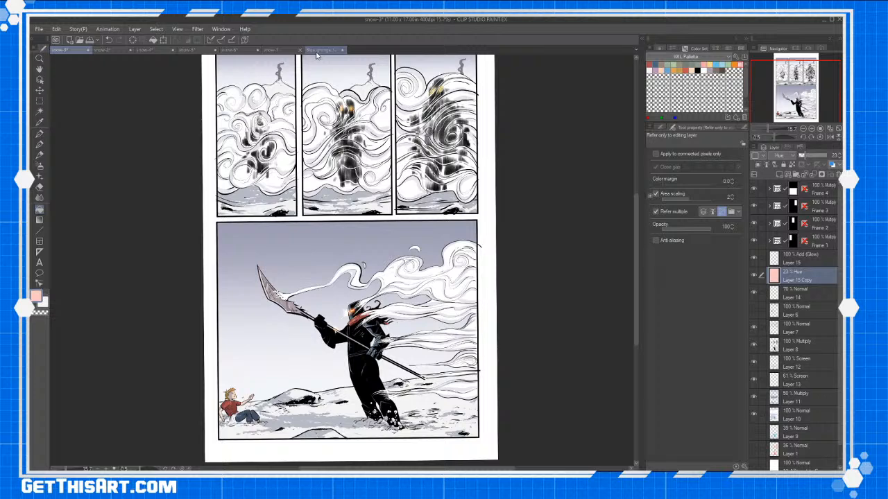
mouse_move(635, 218)
mouse_down()
mouse_move(635, 202)
mouse_move(643, 248)
mouse_move(640, 222)
mouse_up()
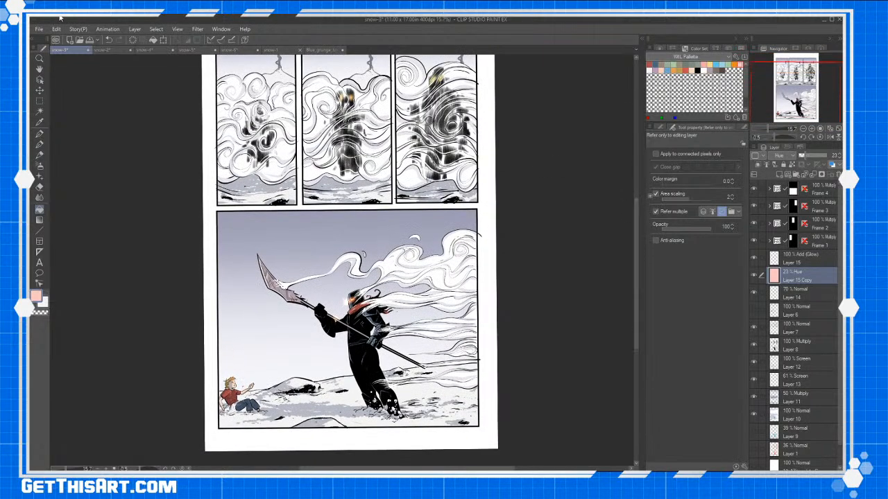
Copy the grey grunge texture from its own document and paste it into snow-4 above the pink Hue layer.
click(159, 53)
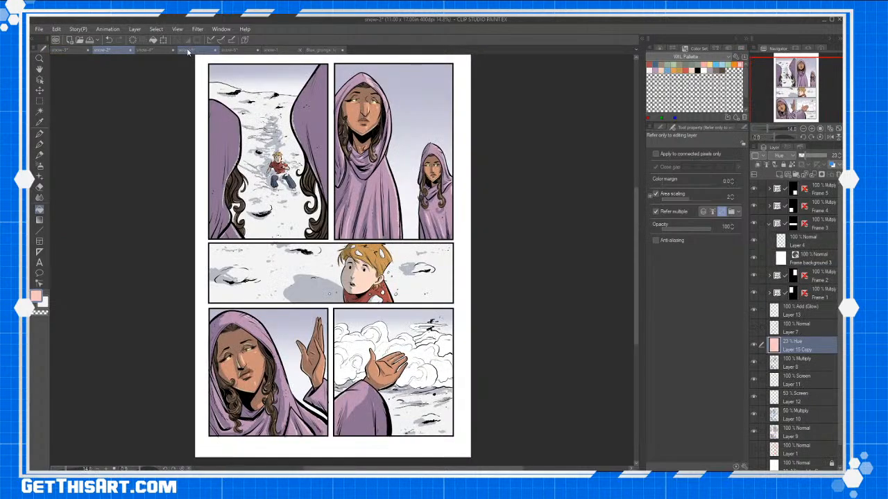
click(190, 53)
click(229, 51)
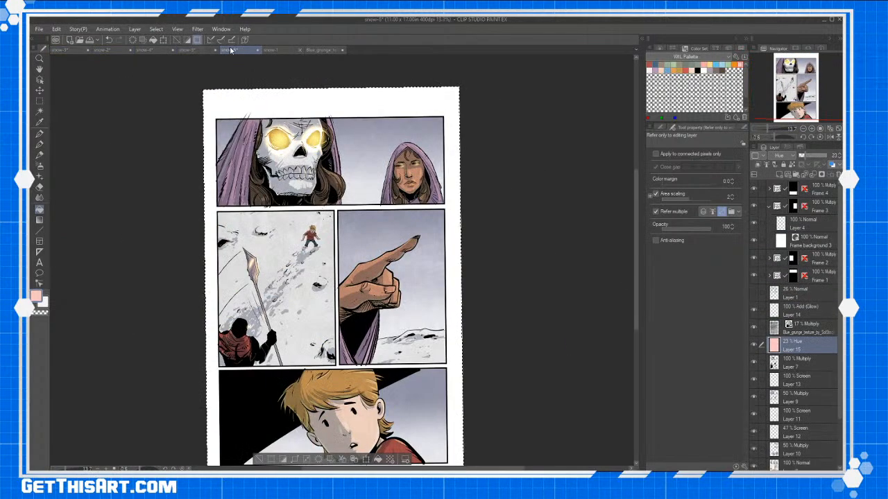
click(309, 51)
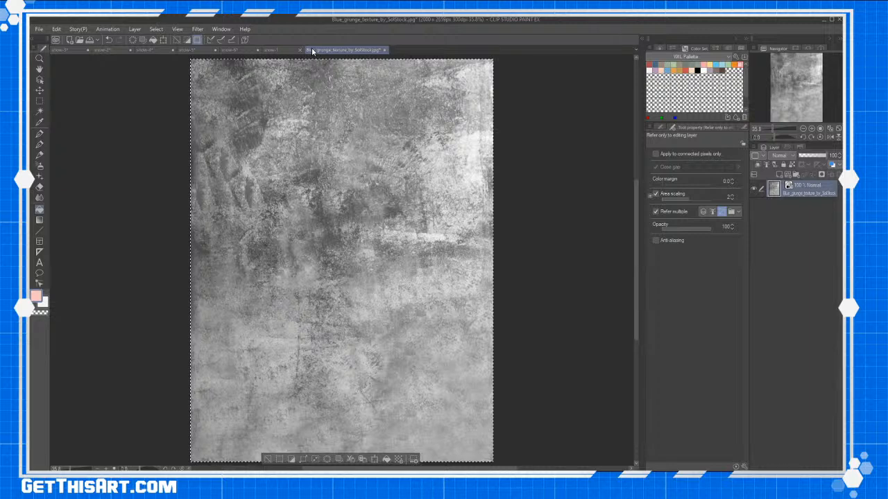
click(145, 51)
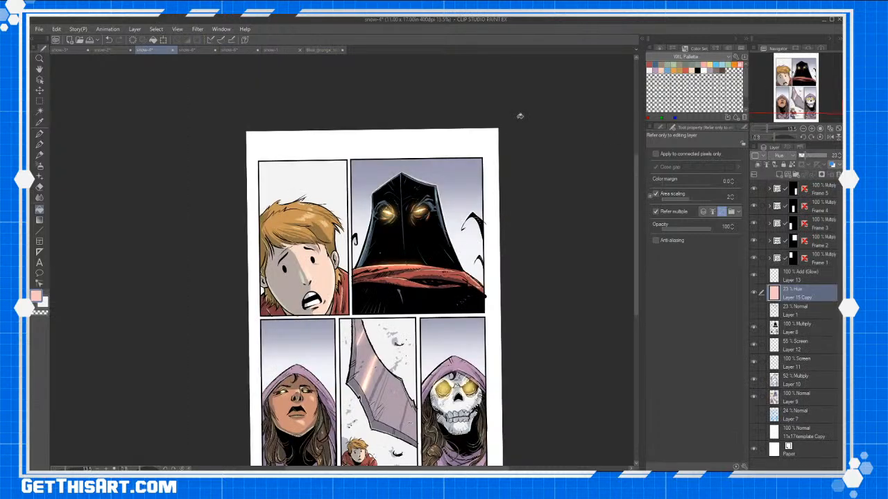
key(ctrl+v)
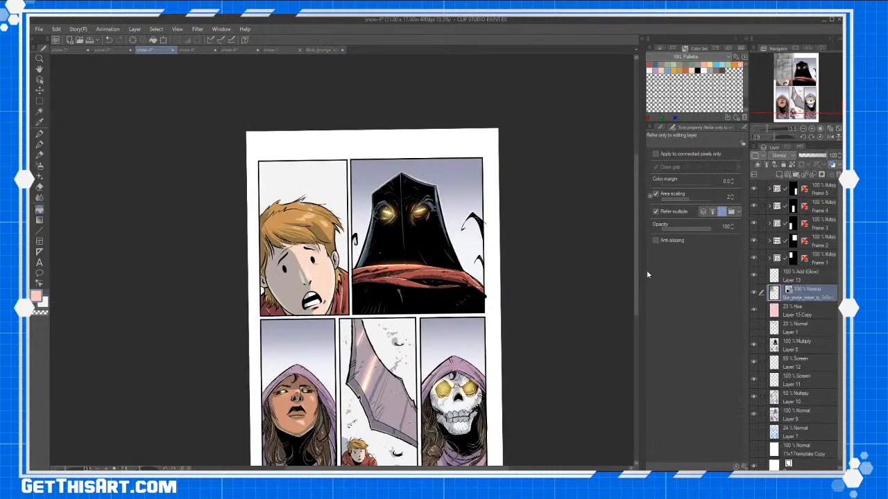
Scale the grunge texture to about 267% so that it covers the whole snow-4 page.
scroll(624, 251, down, 2)
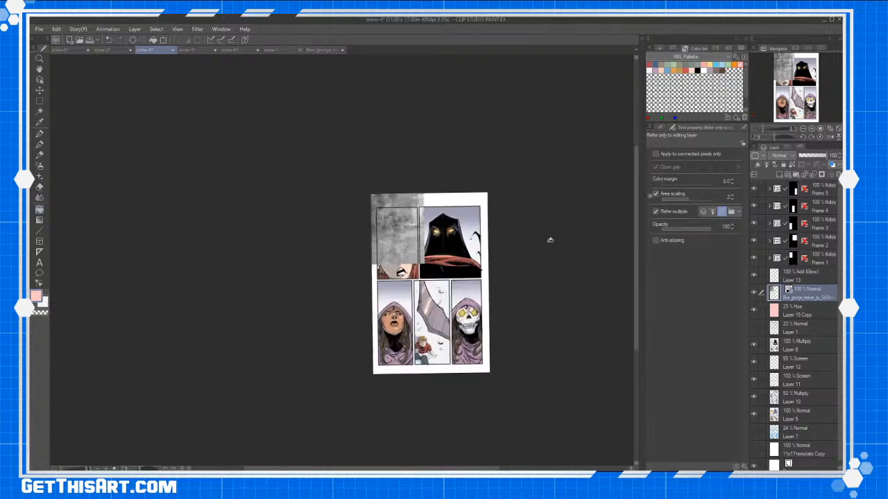
key(ctrl+t)
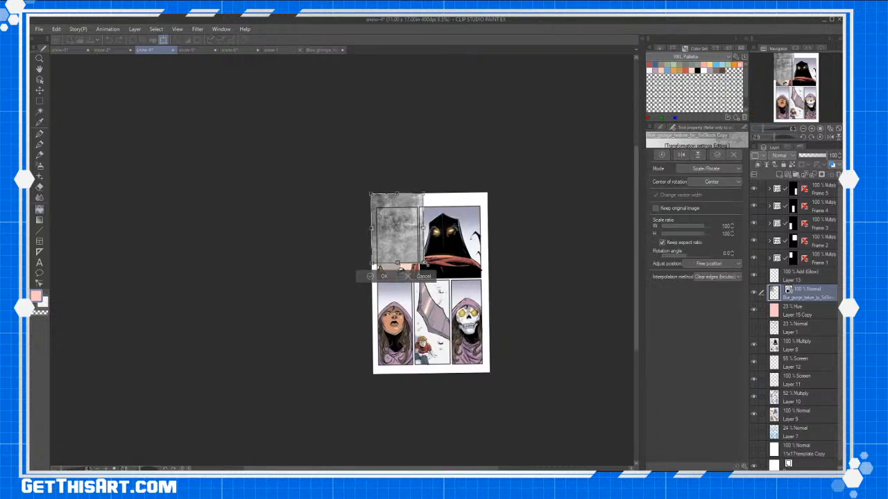
drag(423, 264, 503, 360)
drag(502, 359, 498, 362)
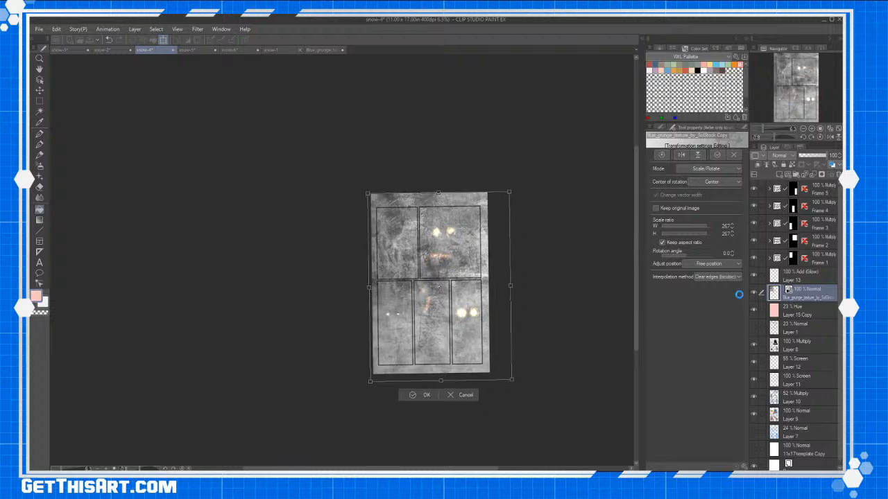
key(Return)
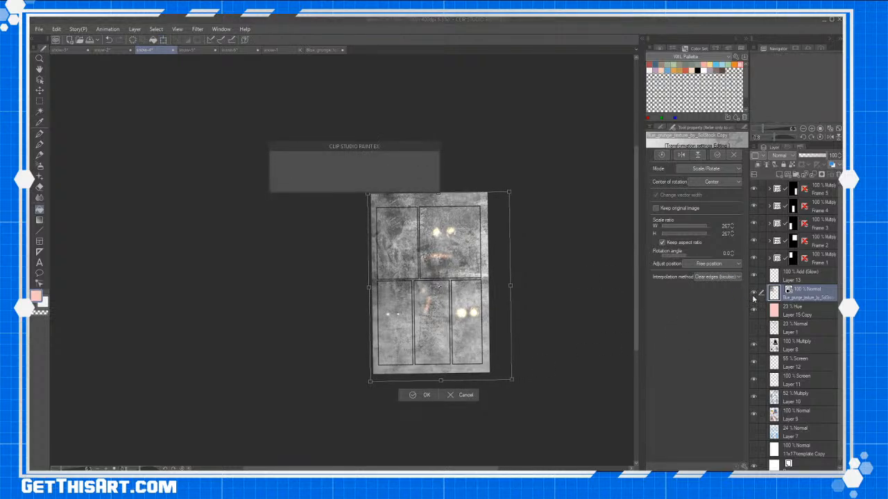
Auto-select the snow-4 page margins and gutters with the grunge texture hidden, then show the texture and delete it there.
click(754, 295)
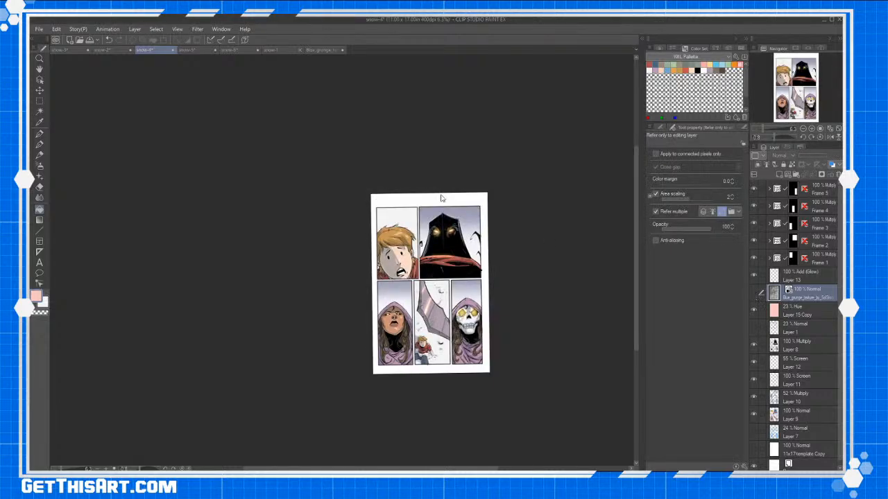
key(w)
click(442, 200)
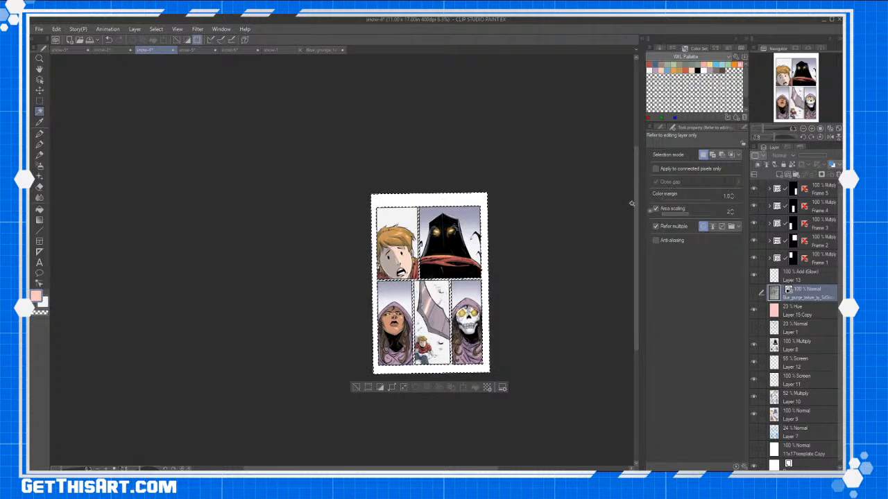
scroll(635, 215, down, 1)
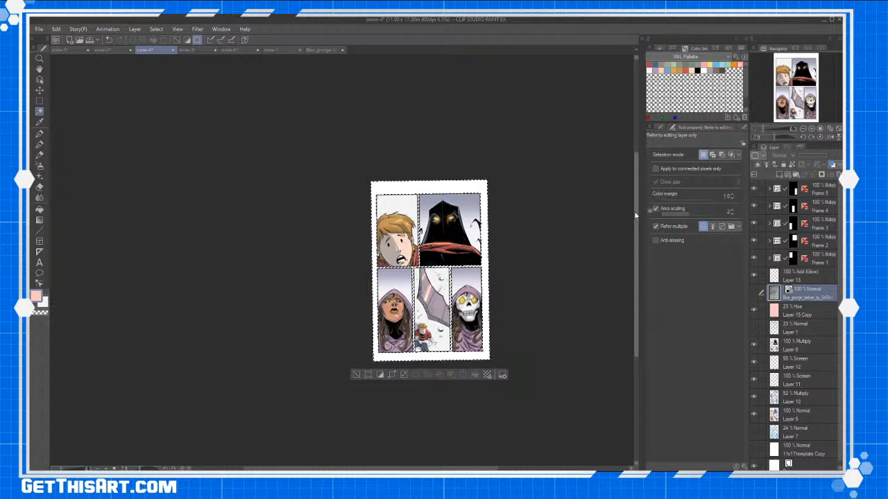
key(ctrl+plus)
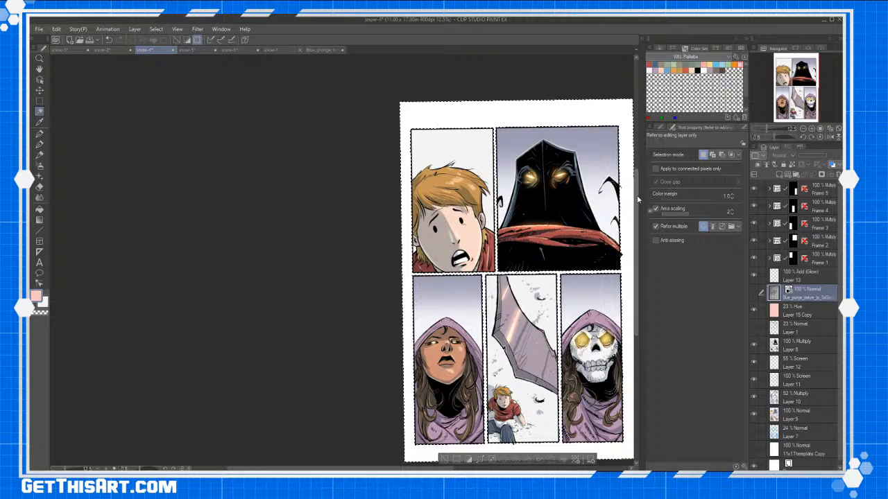
scroll(637, 206, down, 2)
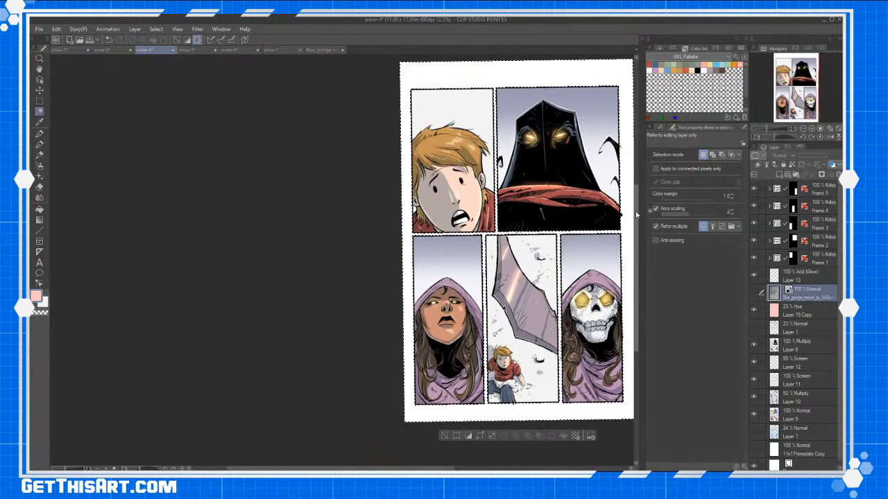
click(755, 293)
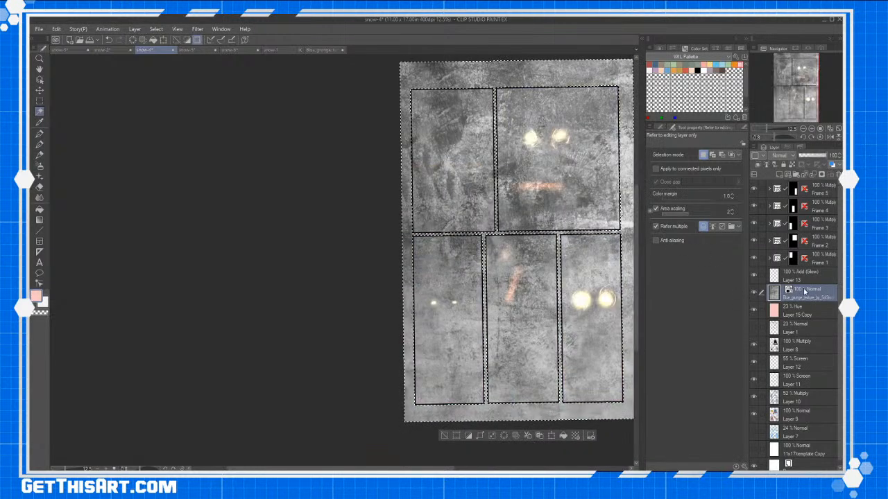
key(Delete)
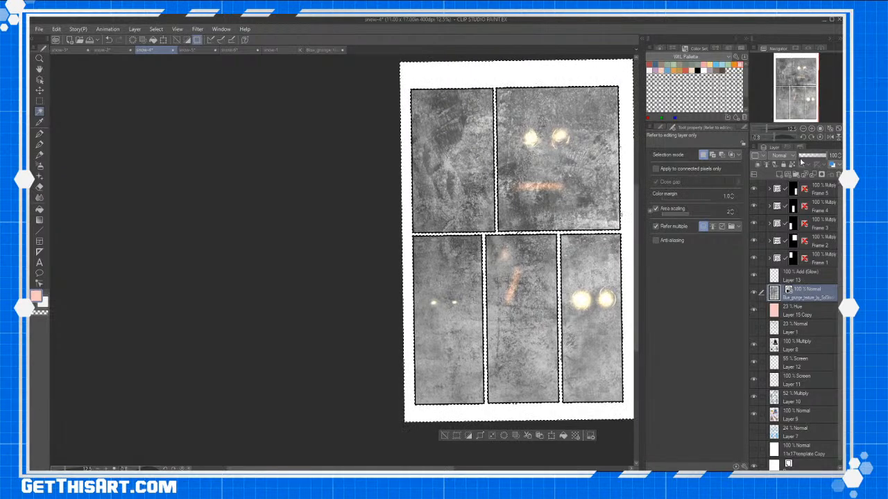
Set the snow-4 grunge texture layer to Multiply at 23% opacity.
click(794, 156)
click(784, 179)
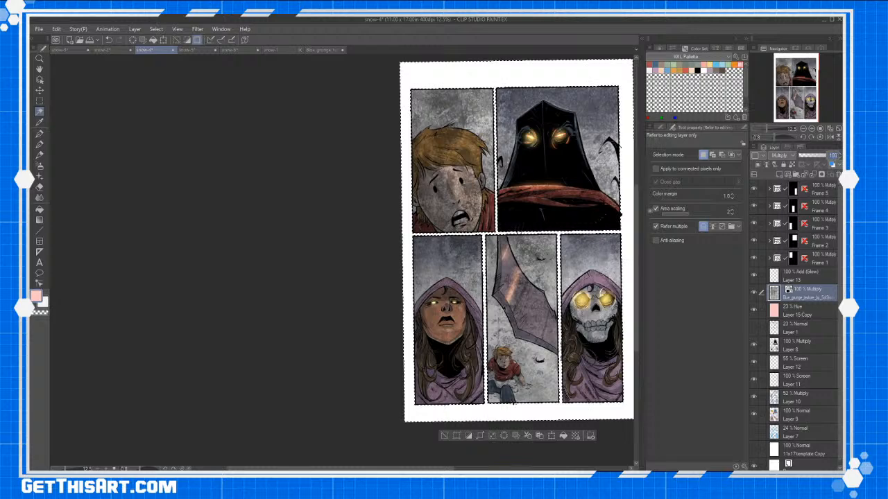
text(23)
key(Return)
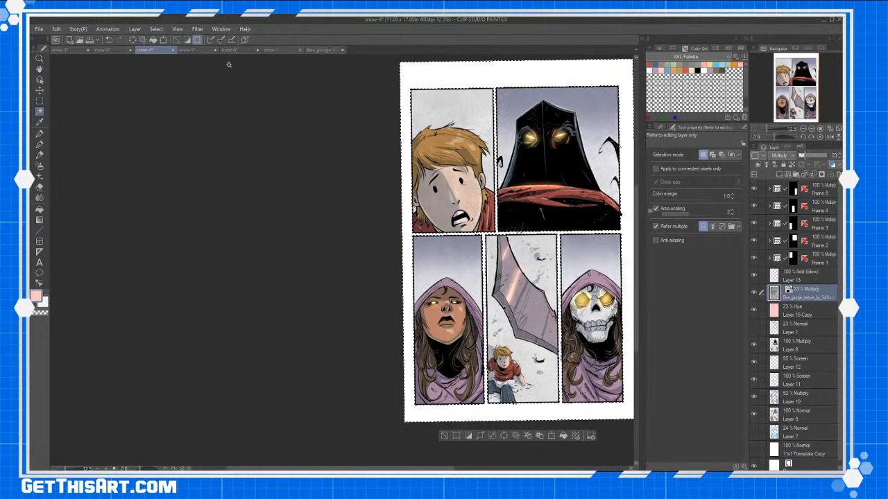
Paste the grunge texture into snow-2 above the pink Hue layer and scale it to about 252% to cover the page.
click(102, 50)
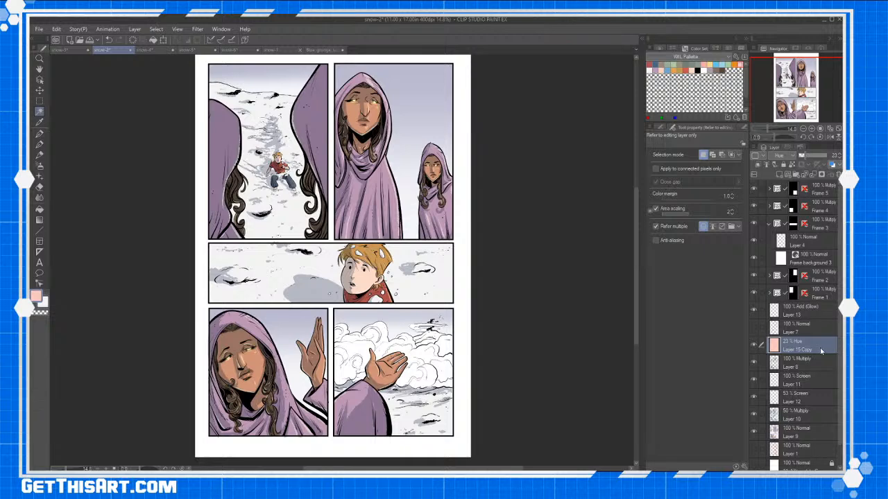
key(ctrl+v)
key(ctrl+t)
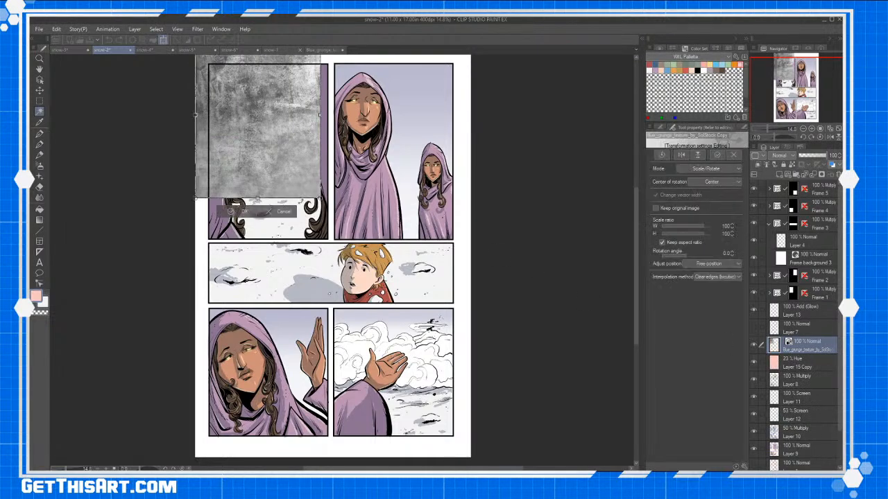
drag(459, 385, 511, 451)
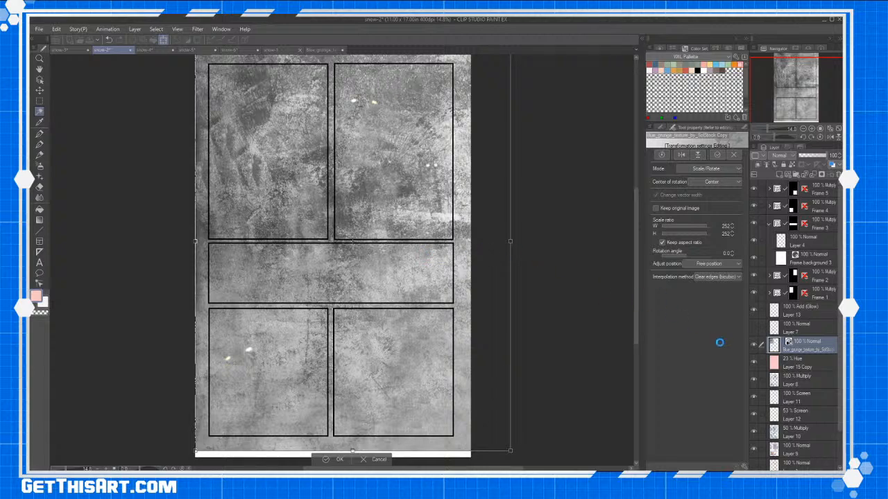
Delete the snow-2 grunge texture from the page margins and gutters, and set its layer to Multiply at 17% opacity.
click(754, 344)
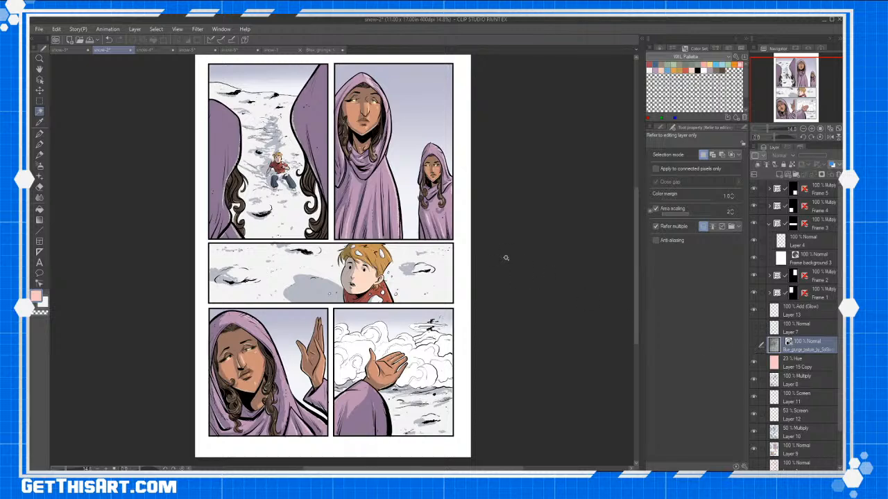
click(754, 345)
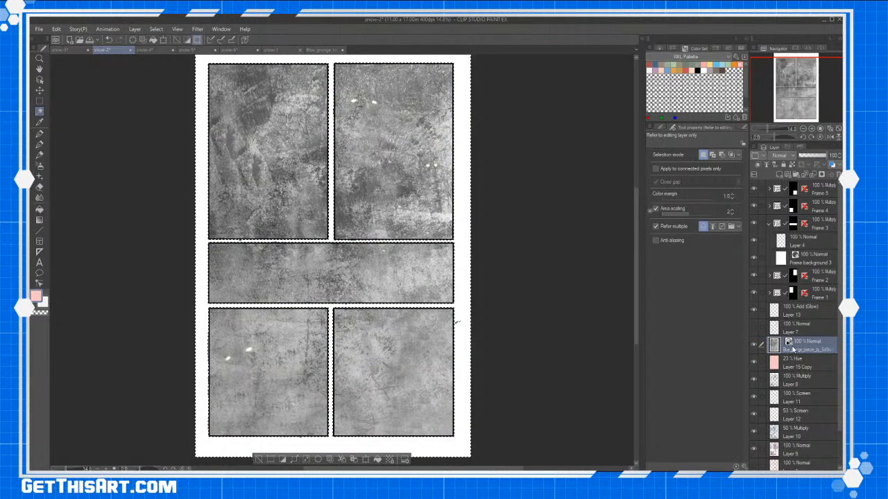
click(784, 156)
click(778, 182)
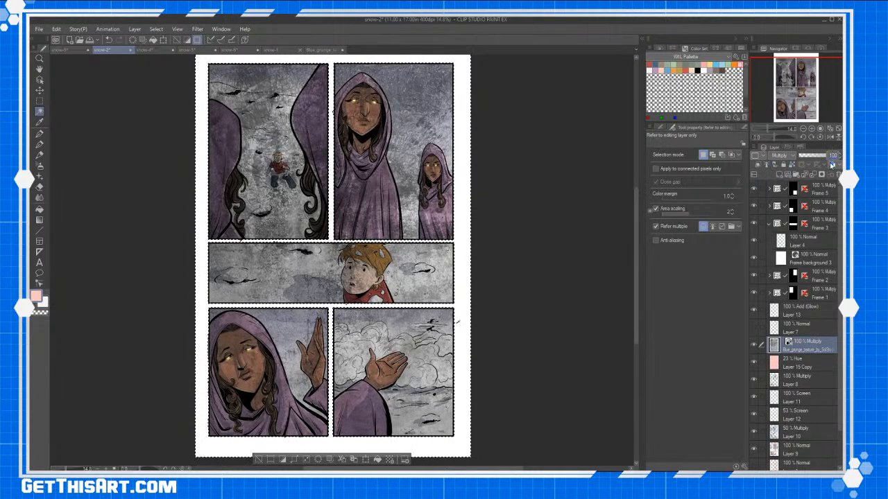
click(833, 156)
click(802, 174)
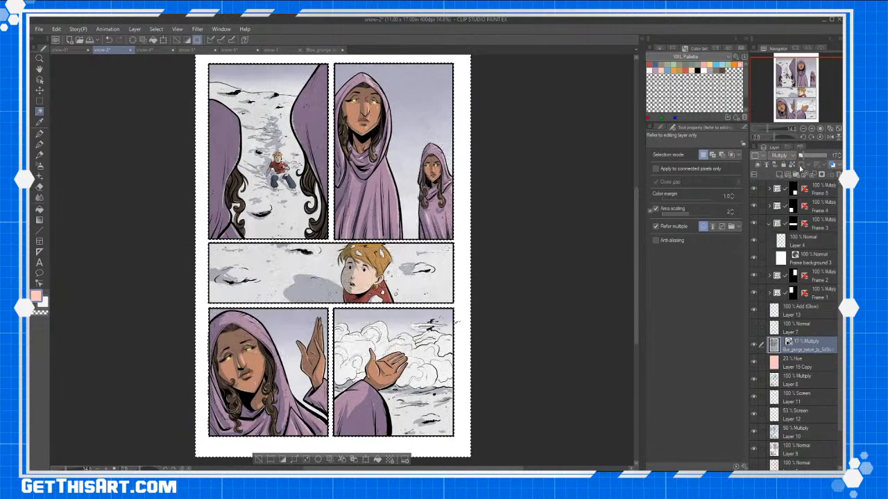
Paste the grunge texture into snow-3 above the pink Hue layer and scale it to about 256% to cover the page.
click(70, 50)
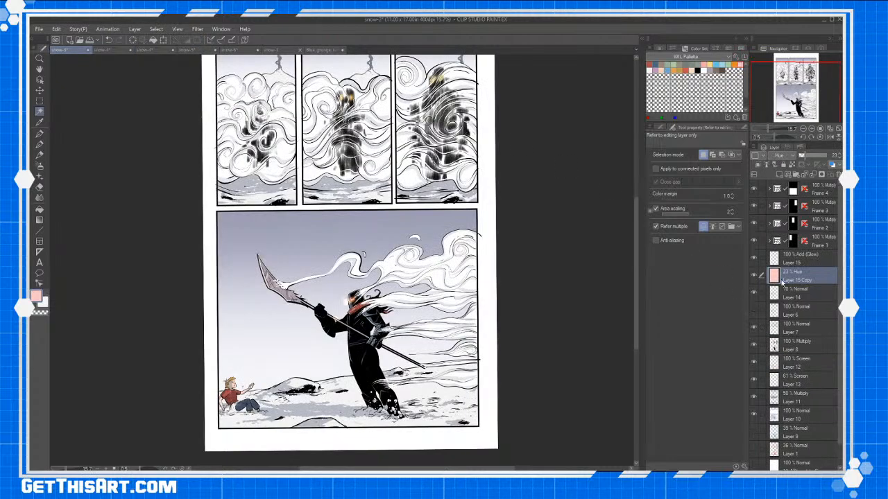
key(ctrl+v)
key(ctrl+t)
drag(338, 173, 546, 448)
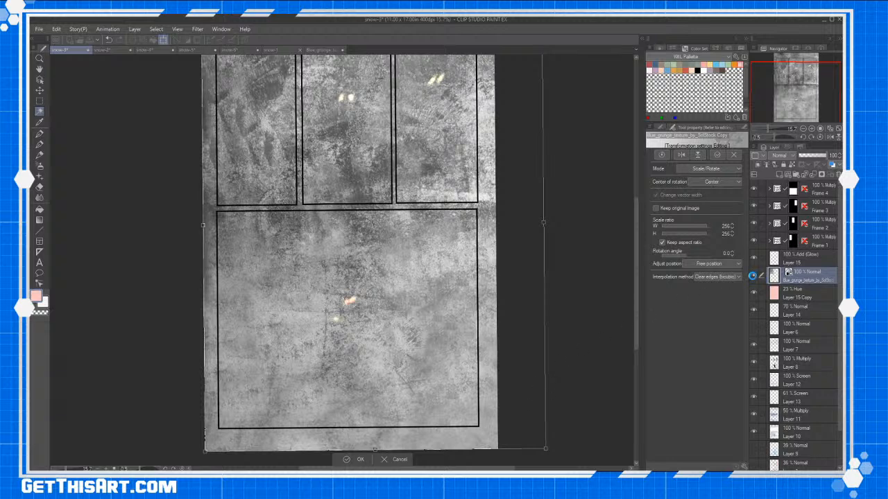
key(Return)
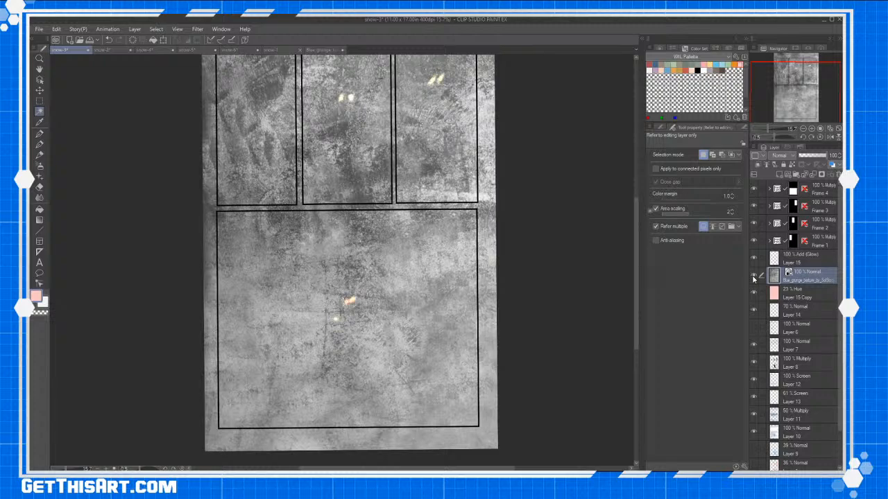
Auto-select the snow-3 margins and gutters with the grunge texture hidden, then show the texture and delete it there.
click(753, 276)
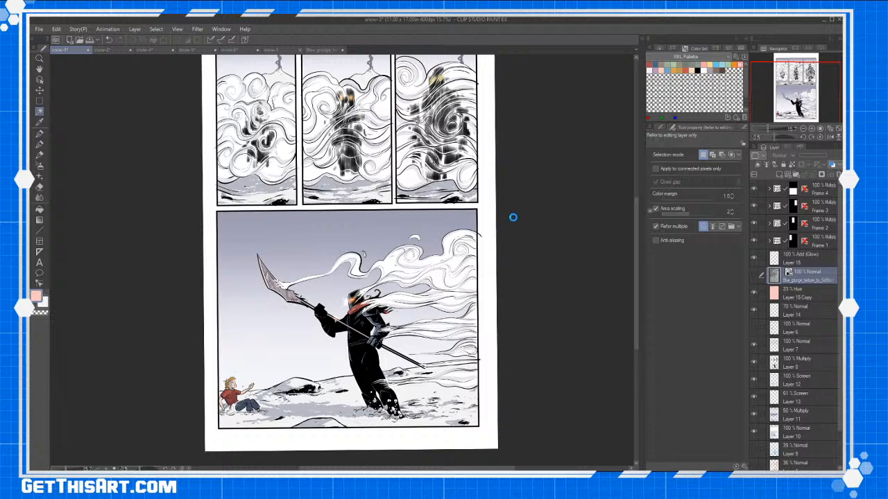
click(513, 217)
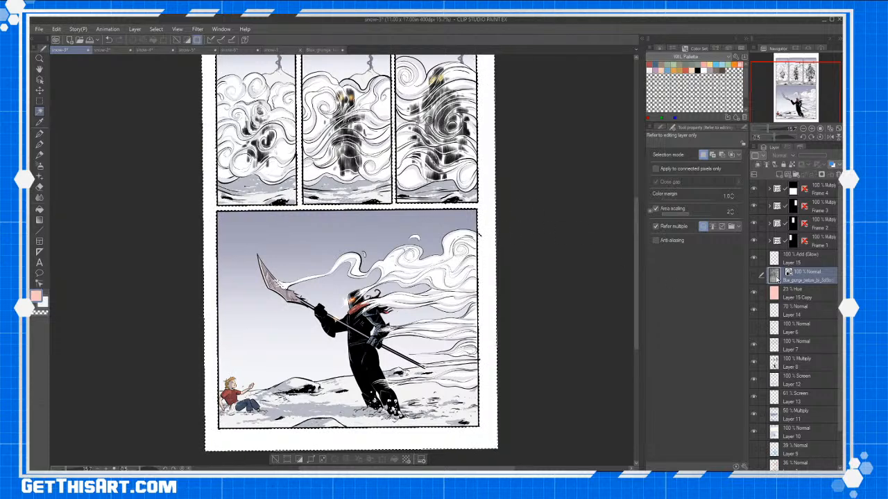
click(753, 276)
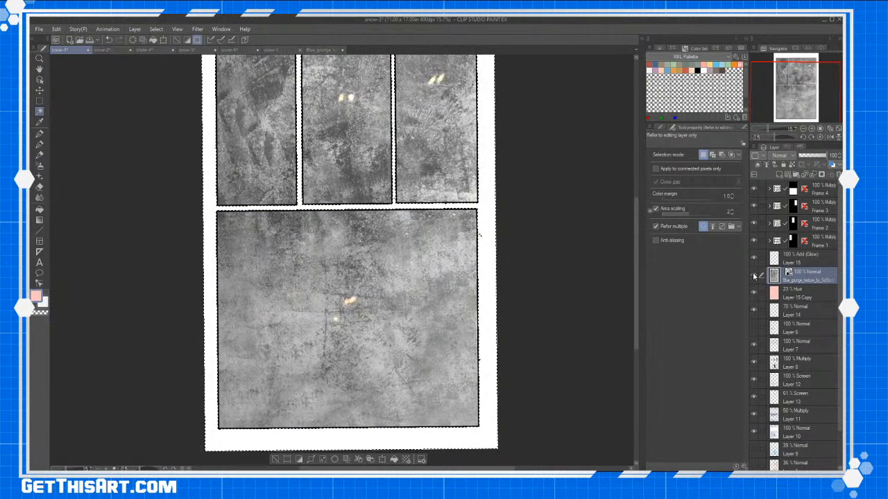
Set the snow-3 grunge texture layer to Multiply at 17% opacity.
click(780, 157)
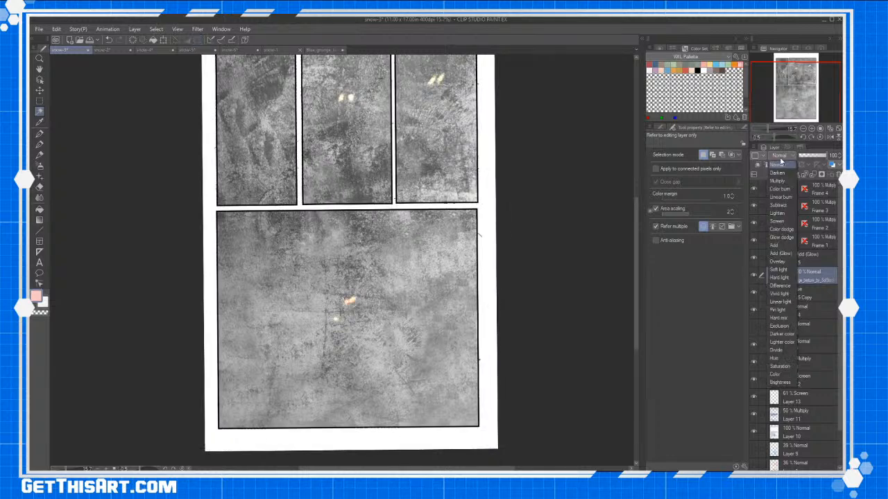
click(777, 180)
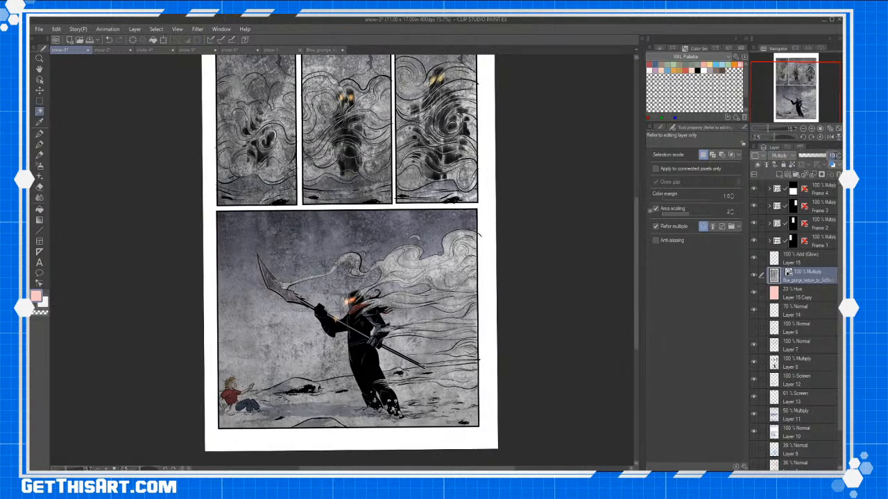
click(833, 165)
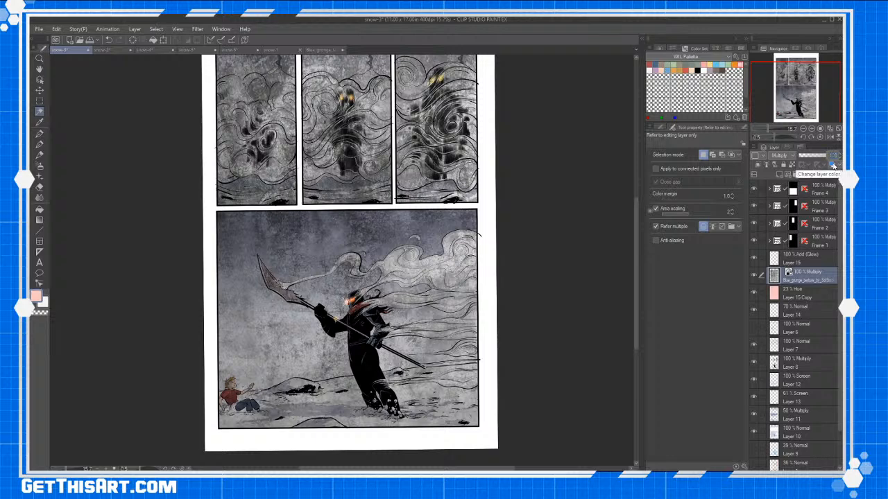
drag(837, 175, 824, 176)
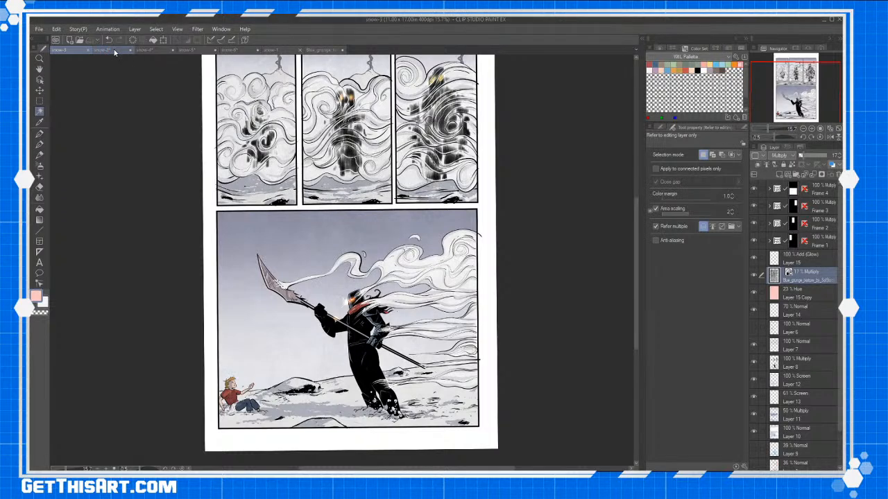
Save the changed pages snow-2, snow-4, snow-6 and snow-5.
click(113, 50)
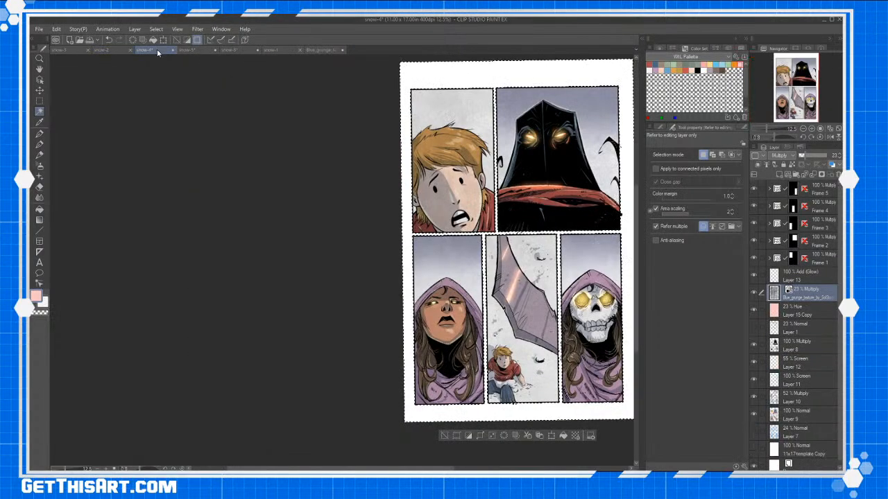
click(194, 50)
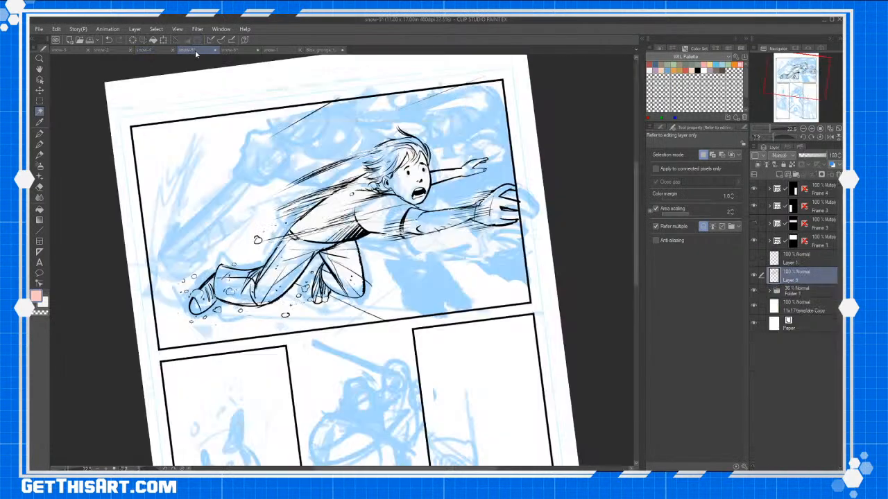
click(235, 51)
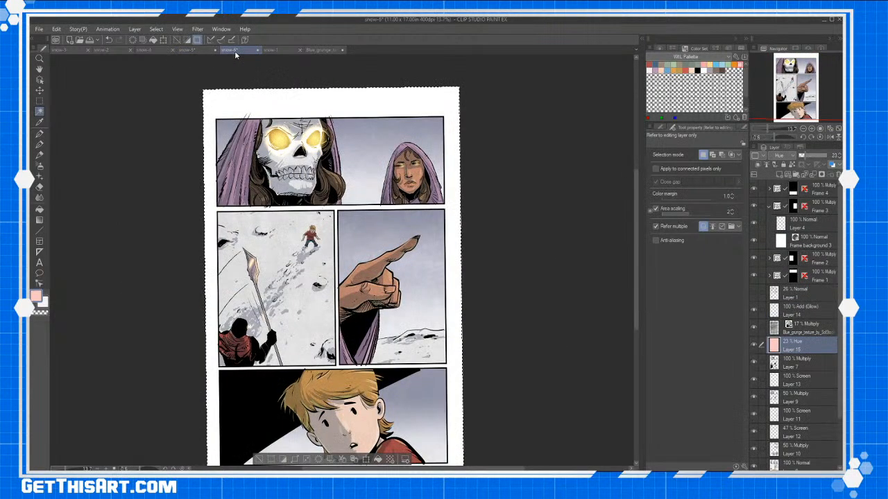
click(275, 51)
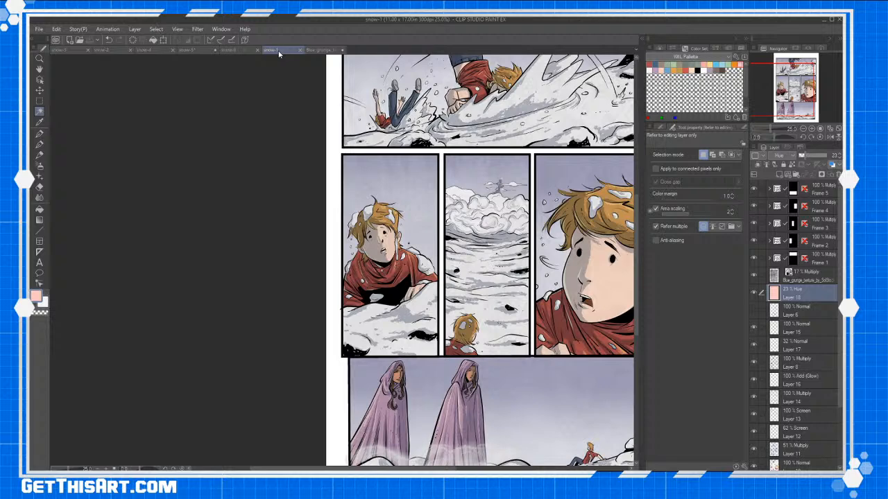
click(202, 52)
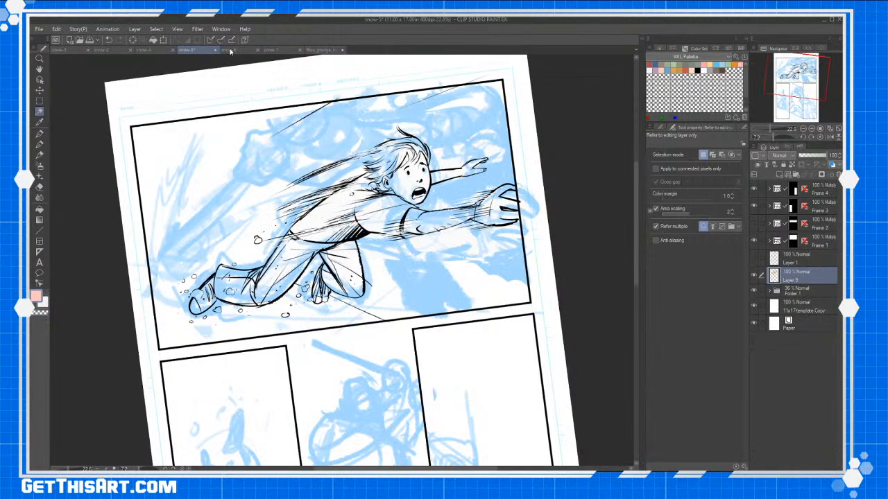
click(230, 51)
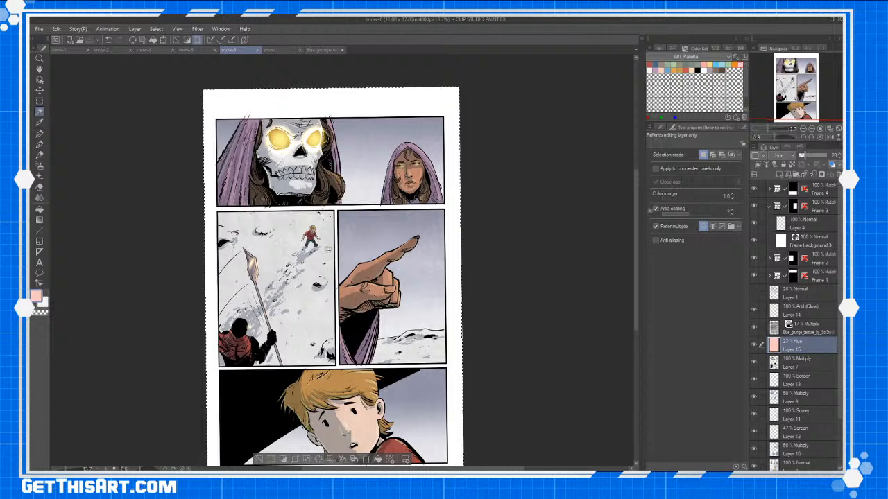
click(310, 50)
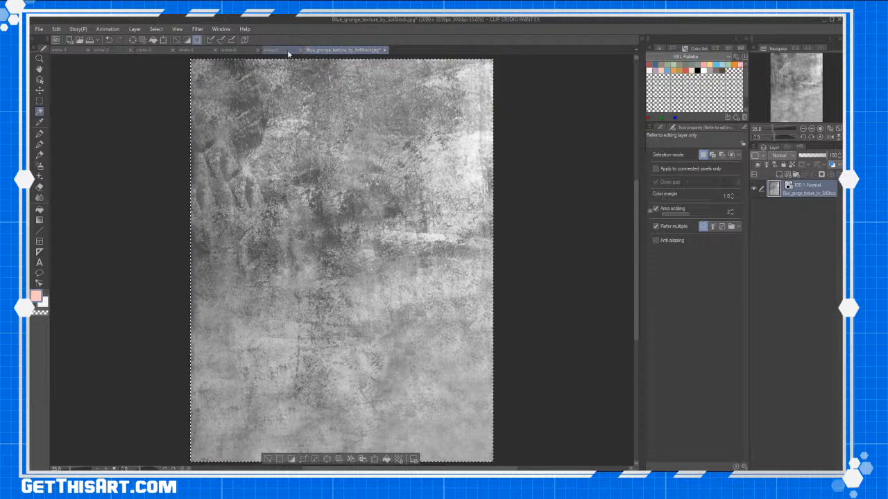
click(281, 50)
click(203, 50)
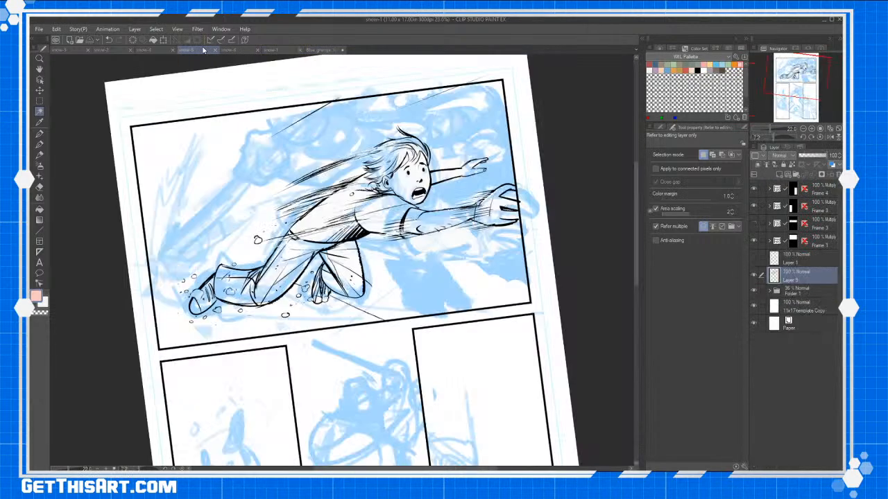
click(242, 48)
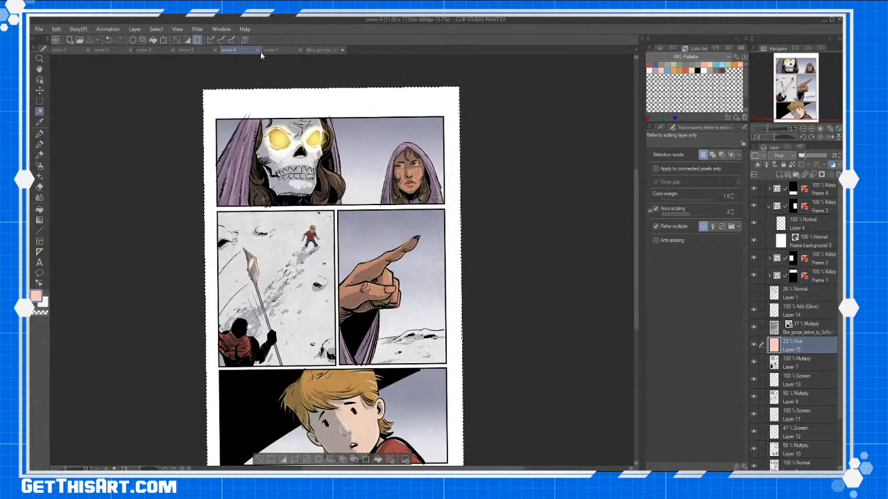
Close every open document except snow-5, discarding the changes to the grunge texture image.
click(70, 51)
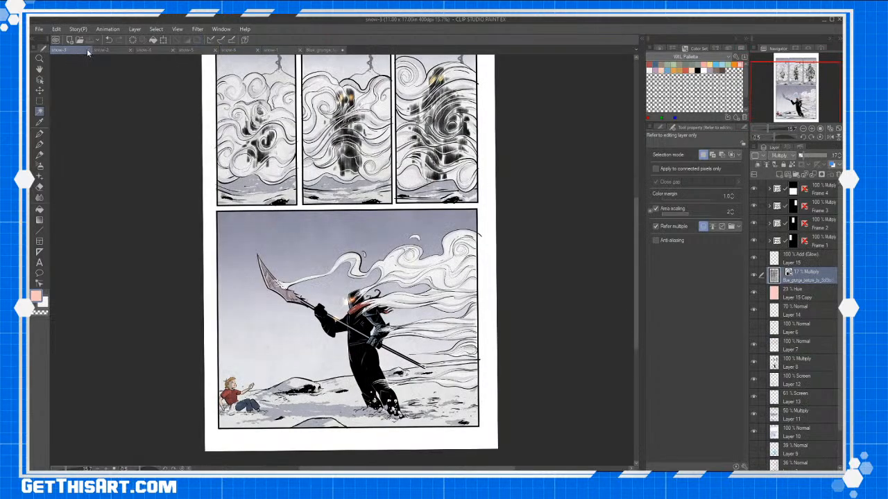
click(87, 50)
click(88, 53)
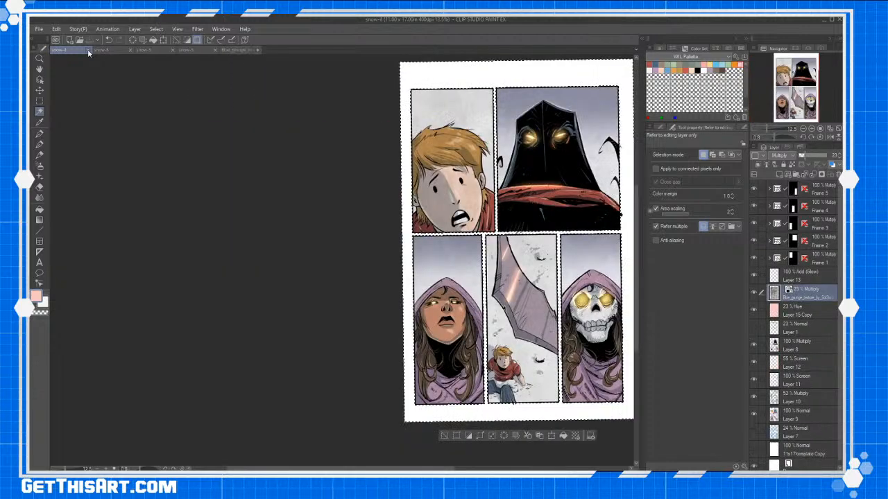
click(88, 53)
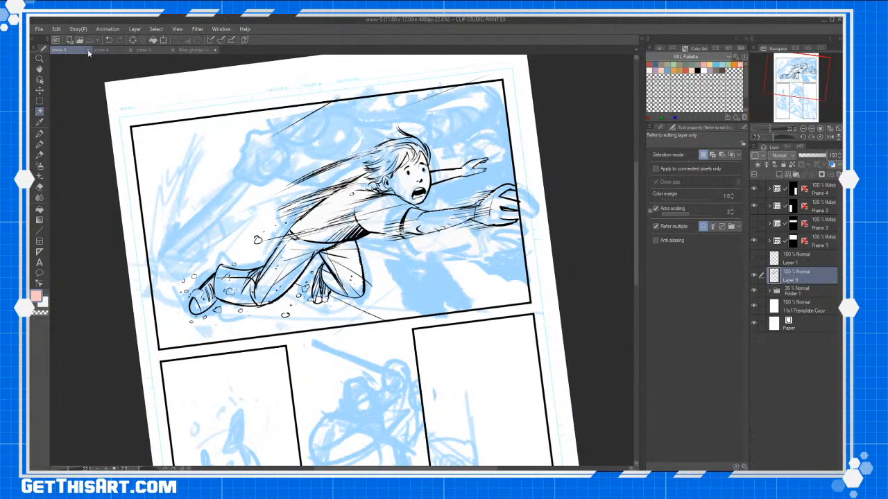
click(129, 50)
click(128, 51)
click(129, 51)
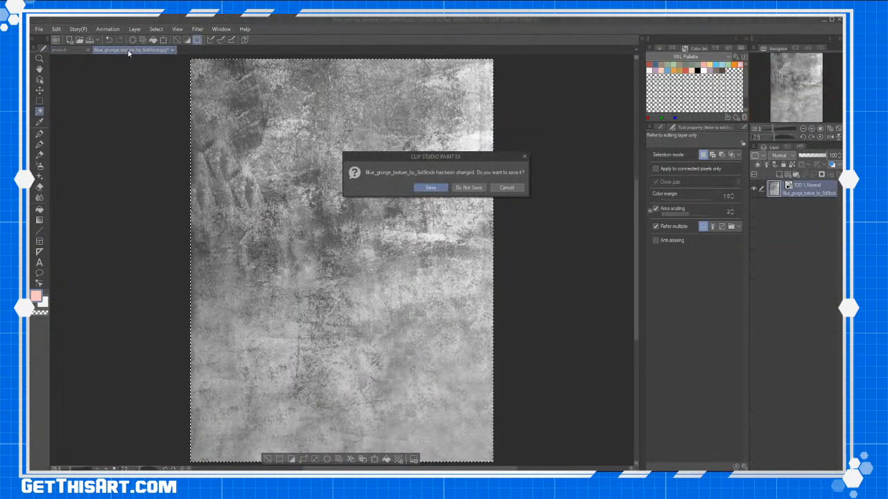
click(464, 186)
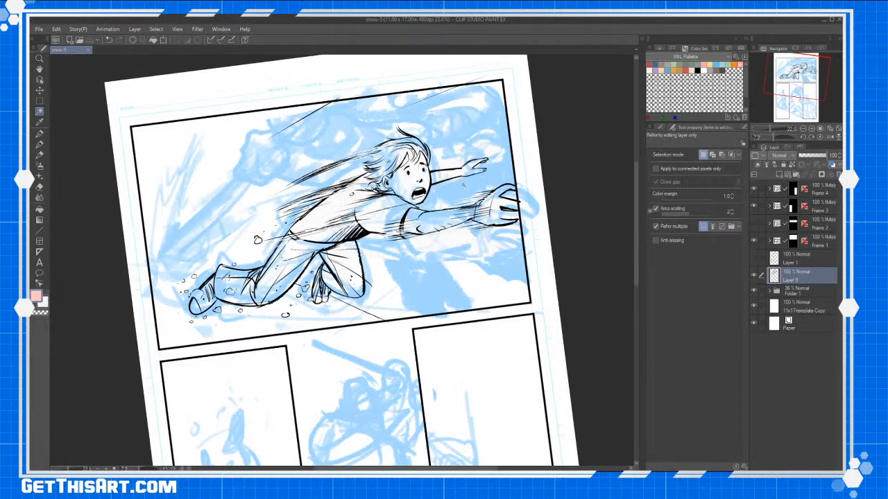